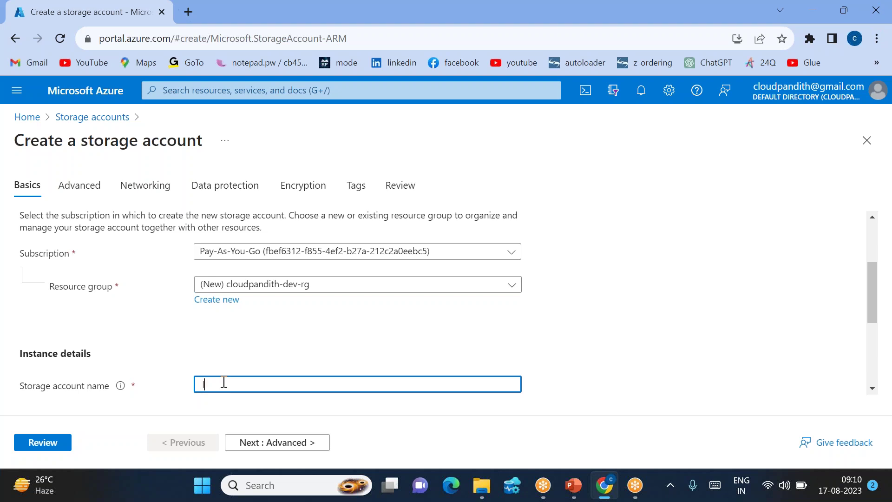
- Name the storage account cloudpandithsourceblob1 and submit the form for review
{"action": "type", "text": "cloudp"}
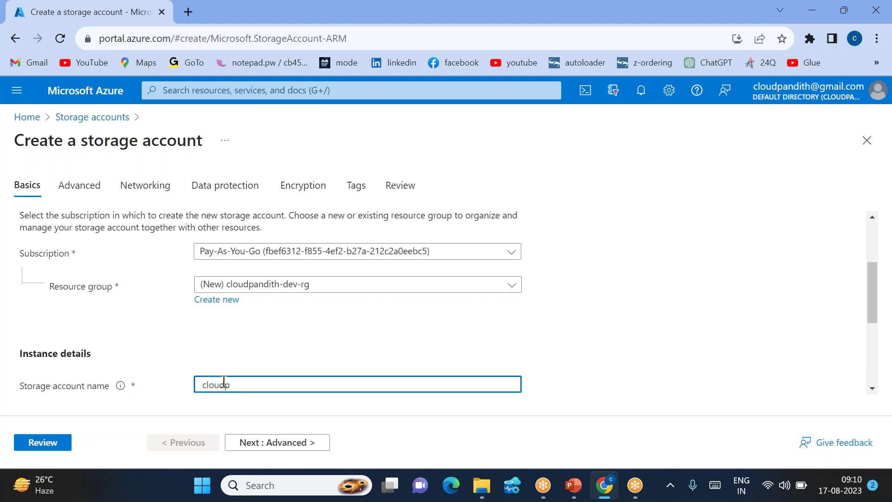
{"action": "type", "text": "oablob1"}
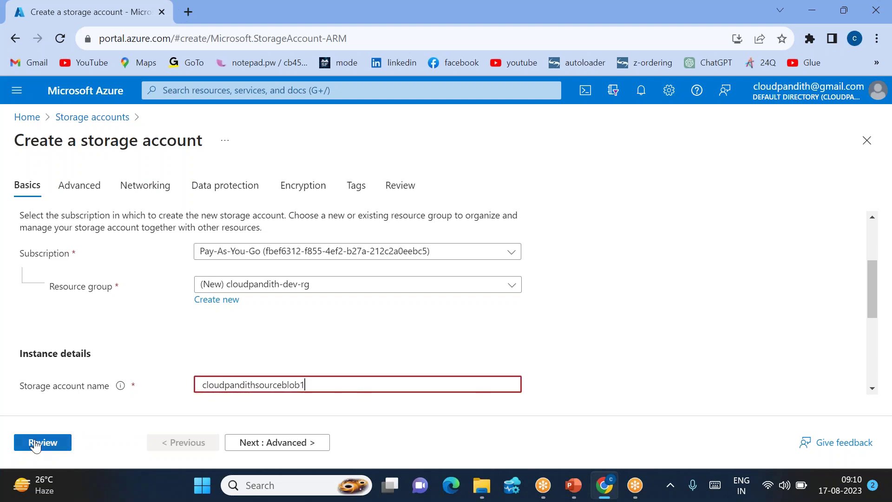
{"action": "left_click", "coordinate": [36, 445]}
{"action": "left_click", "coordinate": [38, 212]}
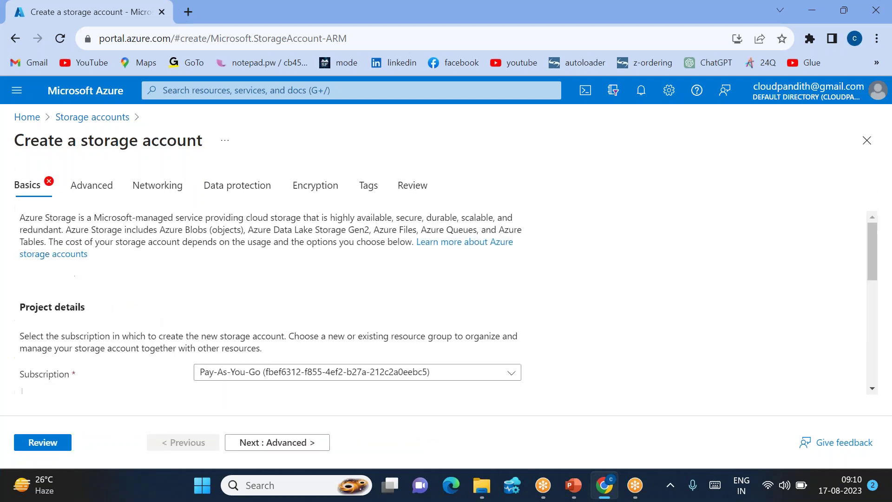
- Change the number ending the storage account name to 17
{"action": "left_click", "coordinate": [312, 347]}
{"action": "key", "text": "BackSpace"}
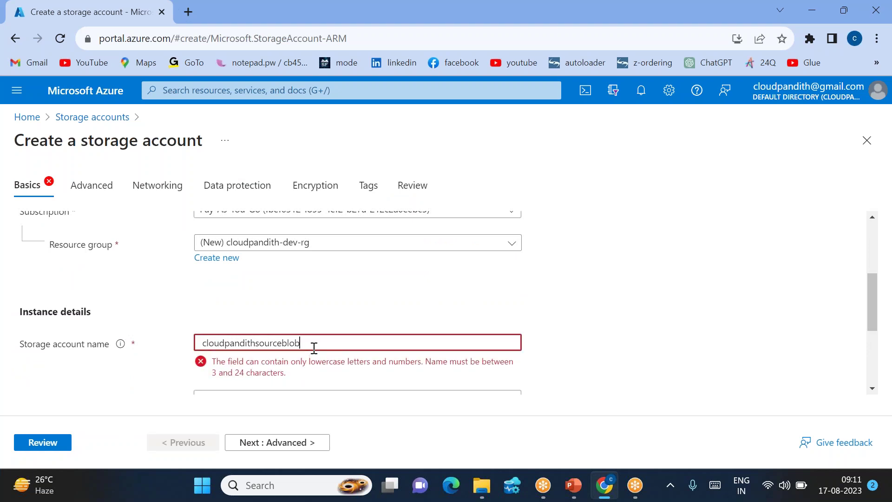
{"action": "type", "text": "17"}
{"action": "left_click", "coordinate": [271, 321]}
{"action": "triple_click", "coordinate": [273, 322]}
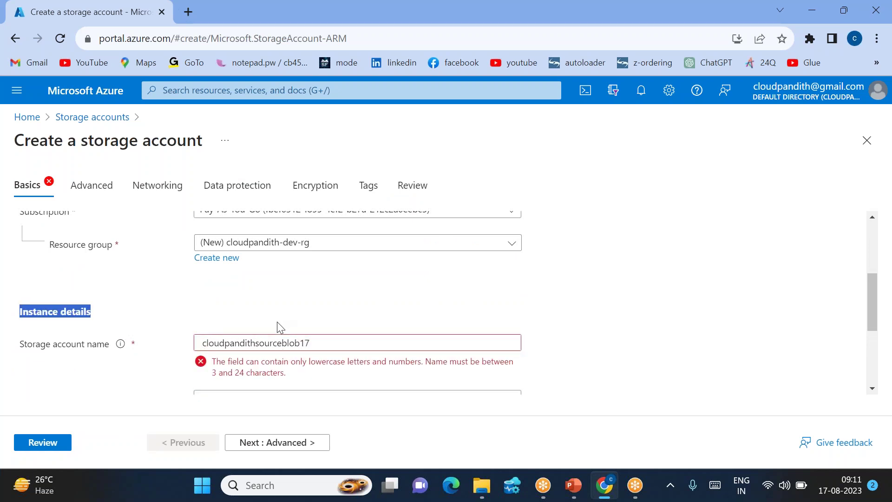
- Shorten "source" to "src" within the storage account name
{"action": "left_click", "coordinate": [283, 344]}
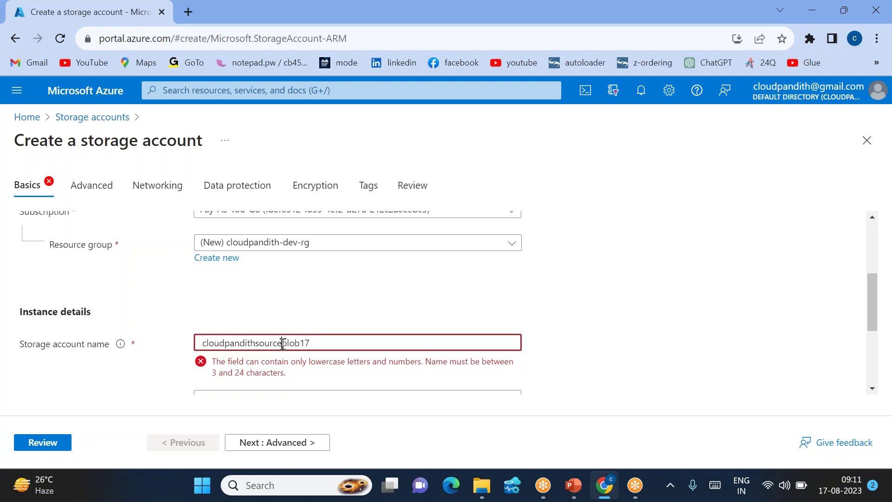
{"action": "key", "text": "BackSpace"}
{"action": "key", "text": "BackSpace"}
{"action": "key", "text": "BackSpace"}
{"action": "key", "text": "BackSpace"}
{"action": "key", "text": "BackSpace"}
{"action": "type", "text": "rc"}
- Remove the leading space so the storage account name reads cloudpandithsrcblob17
{"action": "left_click_drag", "start_coordinate": [254, 358], "coordinate": [405, 355]}
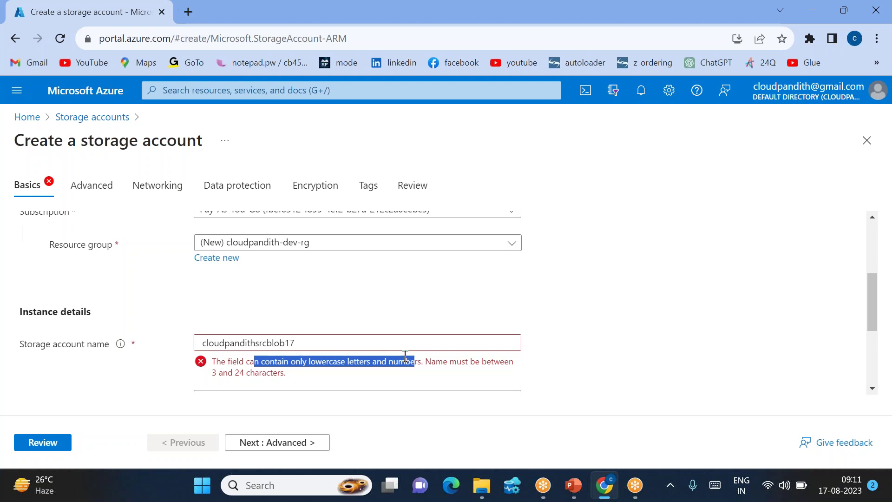
{"action": "left_click", "coordinate": [263, 307]}
{"action": "triple_click", "coordinate": [231, 313]}
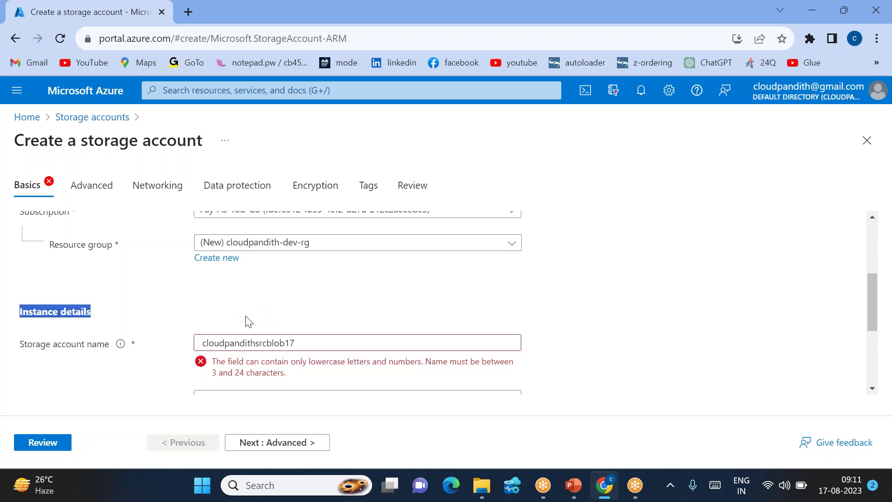
{"action": "left_click", "coordinate": [323, 346]}
{"action": "key", "text": "Delete"}
{"action": "type", "text": "c"}
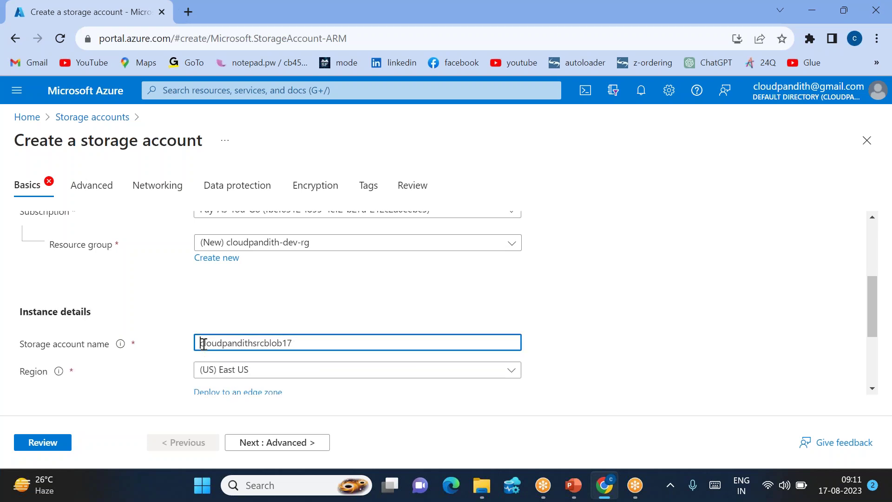
- Review the source storage account's settings and create it
{"action": "left_click", "coordinate": [166, 315]}
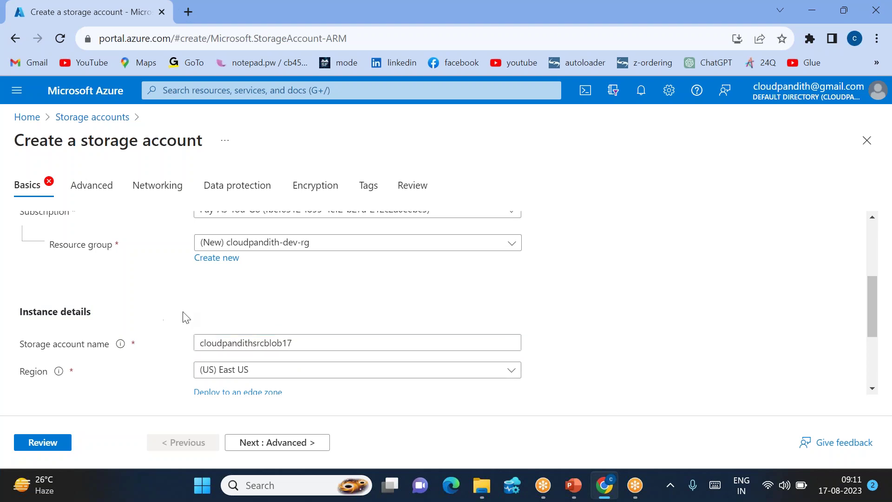
{"action": "left_click", "coordinate": [54, 441]}
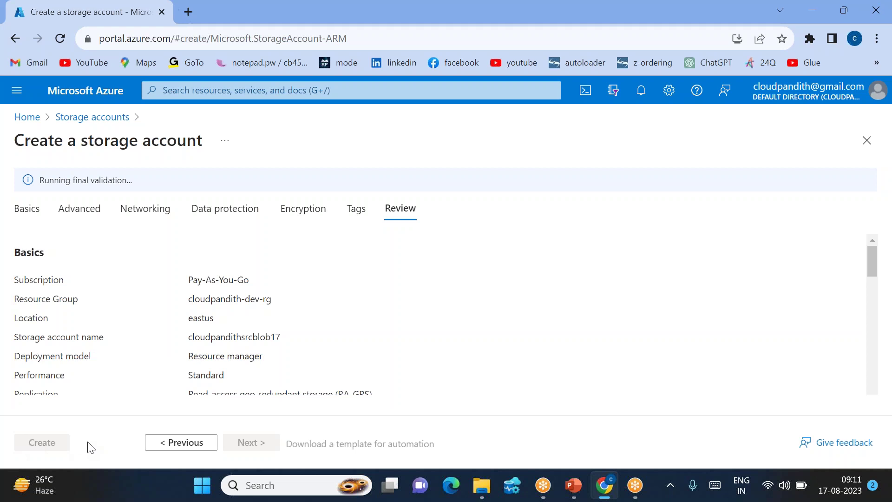
{"action": "left_click", "coordinate": [68, 443]}
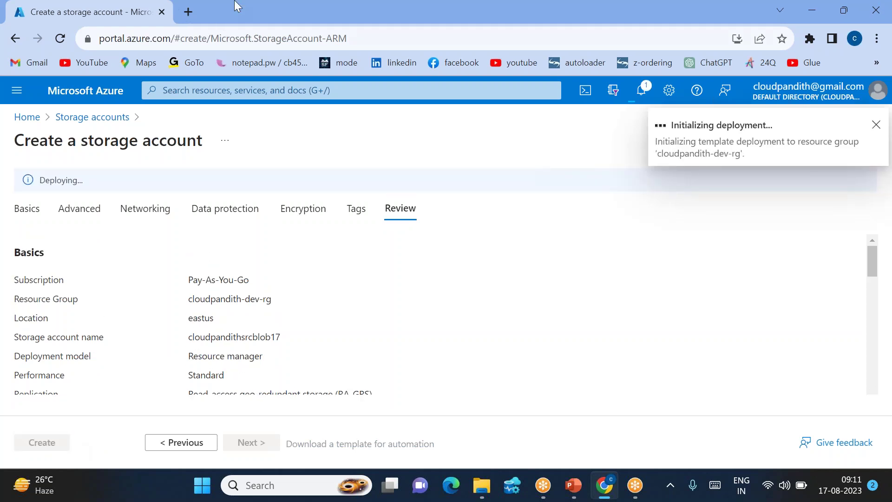
- Open portal.azure.com in a new browser tab and continue with the signed-in Gmail account
{"action": "left_click", "coordinate": [181, 14]}
{"action": "type", "text": "portal.azure.com"}
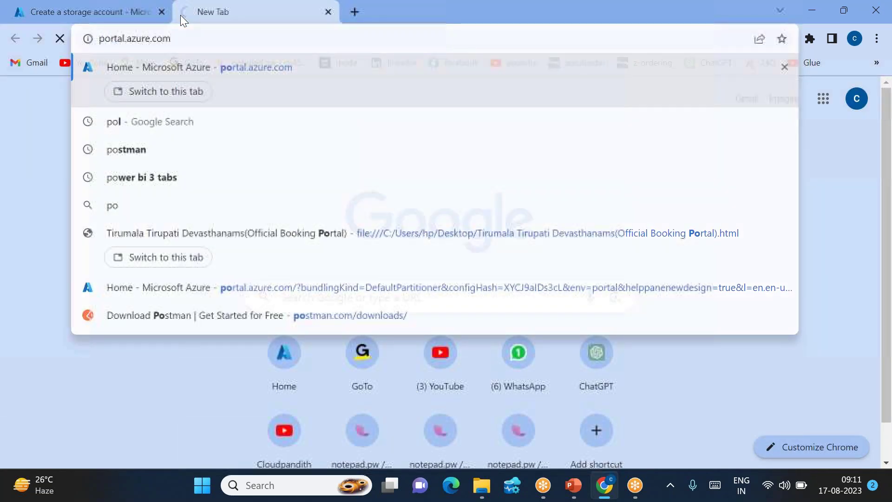
{"action": "key", "text": "Return"}
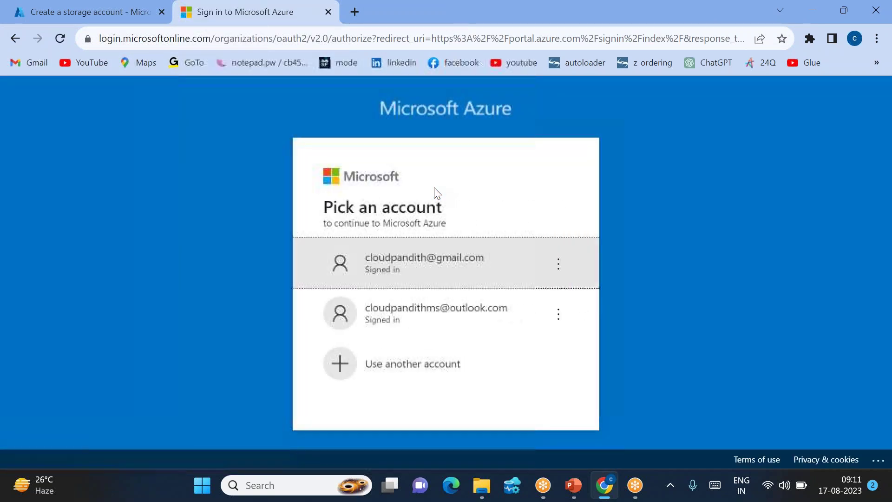
{"action": "left_click", "coordinate": [408, 261]}
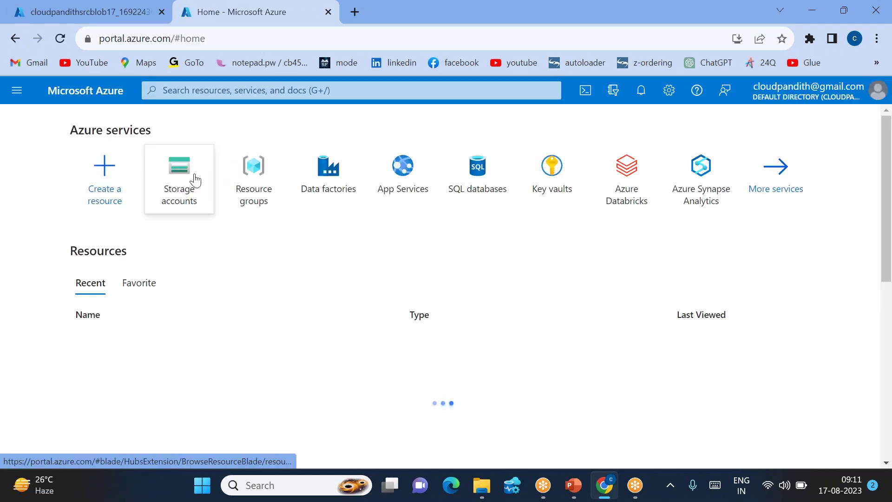
- Start another storage account and assign it to the resource group cloudpandith-dev-rg
{"action": "left_click", "coordinate": [194, 179]}
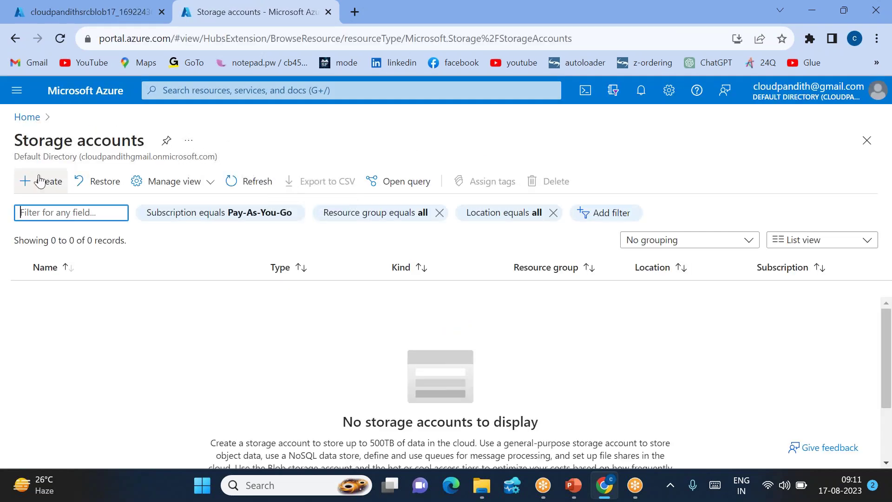
{"action": "left_click", "coordinate": [40, 181]}
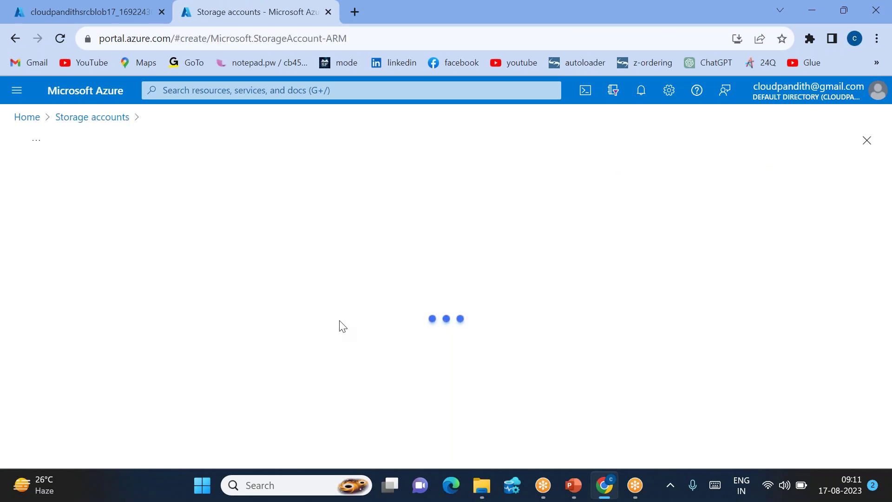
{"action": "scroll", "coordinate": [311, 310], "scroll_direction": "down", "scroll_amount": 5}
{"action": "left_click", "coordinate": [242, 262]}
{"action": "left_click", "coordinate": [242, 332]}
- Name the second storage account cloudpandithsinkblob17, then review and create it
{"action": "scroll", "coordinate": [241, 332], "scroll_direction": "down", "scroll_amount": 1}
{"action": "left_click", "coordinate": [210, 306]}
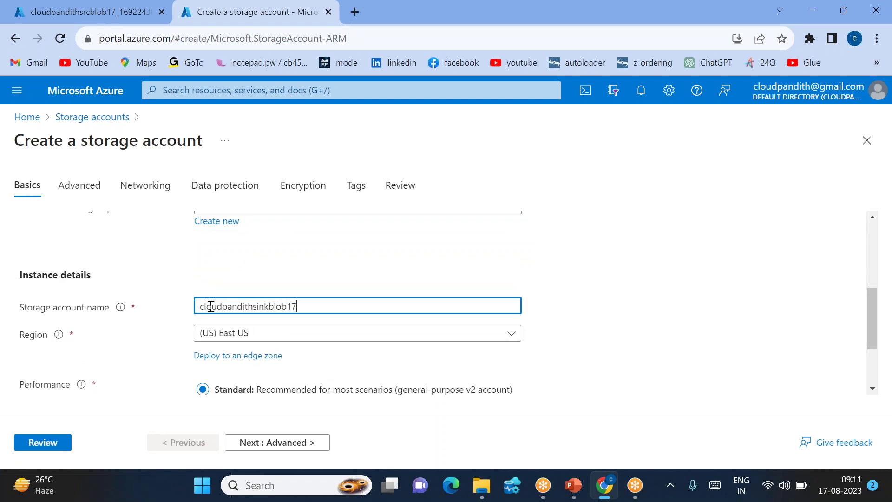
{"action": "left_click", "coordinate": [41, 447]}
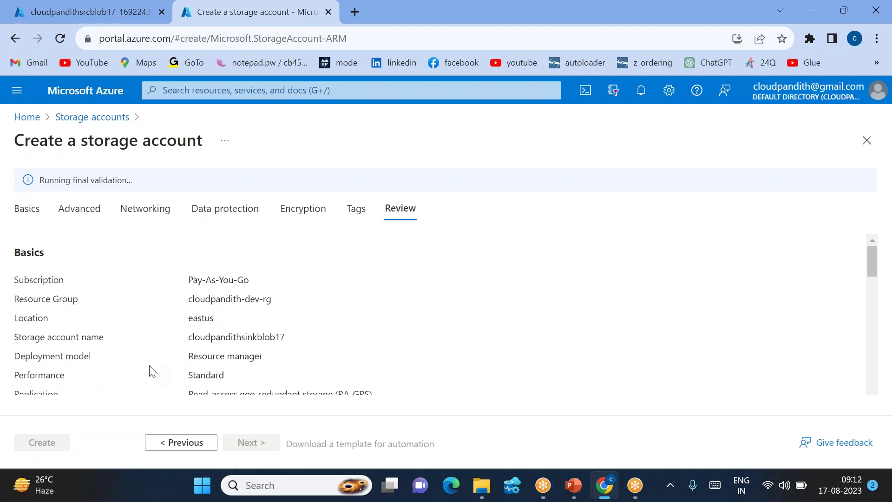
{"action": "left_click", "coordinate": [41, 444]}
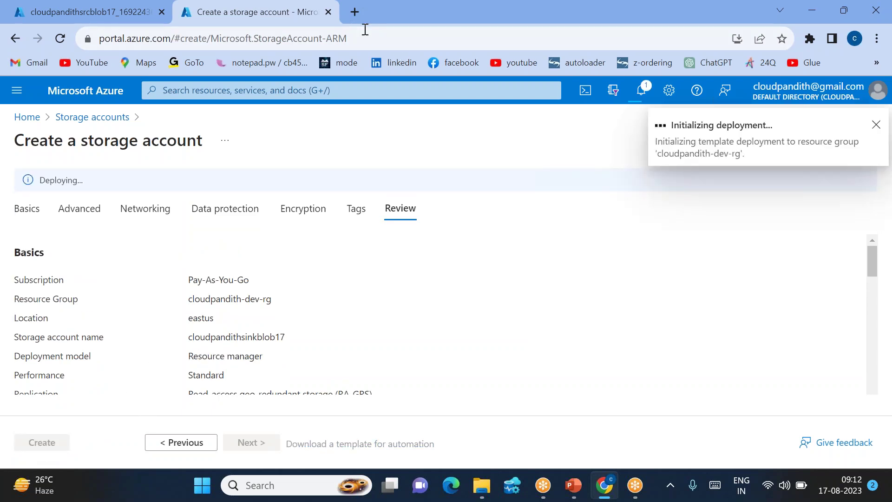
- Open portal.azure.com in a third browser tab and continue with the signed-in Gmail account
{"action": "left_click", "coordinate": [353, 18]}
{"action": "type", "text": "portal.azure.com"}
{"action": "key", "text": "Return"}
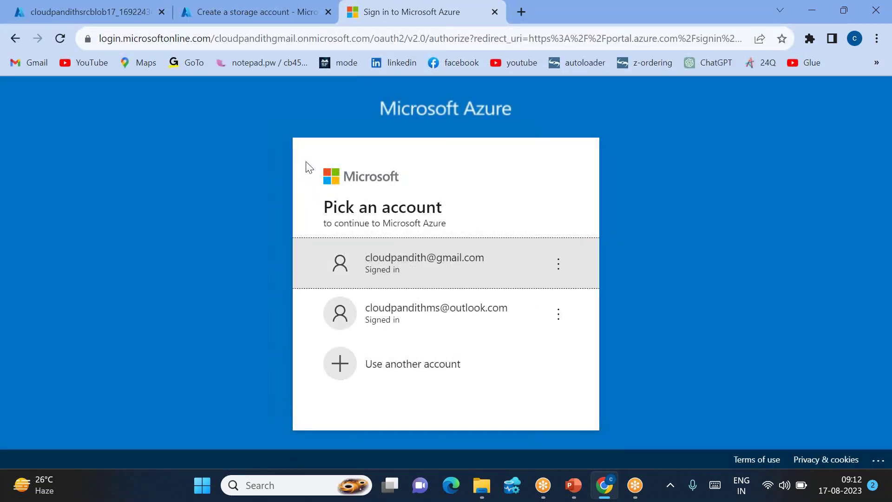
{"action": "left_click", "coordinate": [422, 274]}
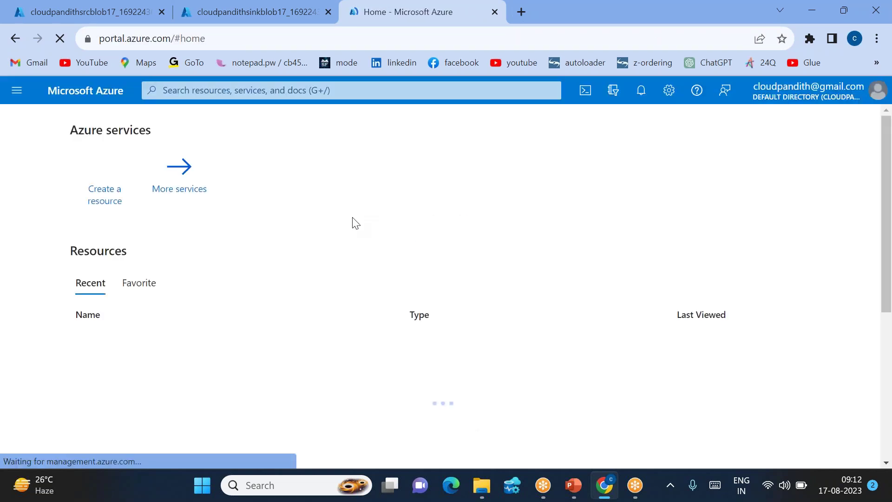
- Start a new data factory and assign it to the existing resource group cloudpandith-dev-rg
{"action": "left_click", "coordinate": [329, 174]}
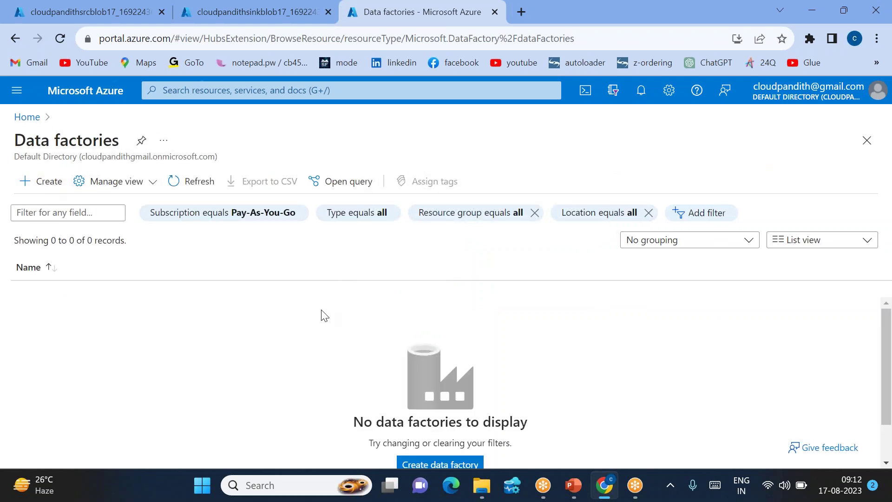
{"action": "left_click", "coordinate": [45, 181]}
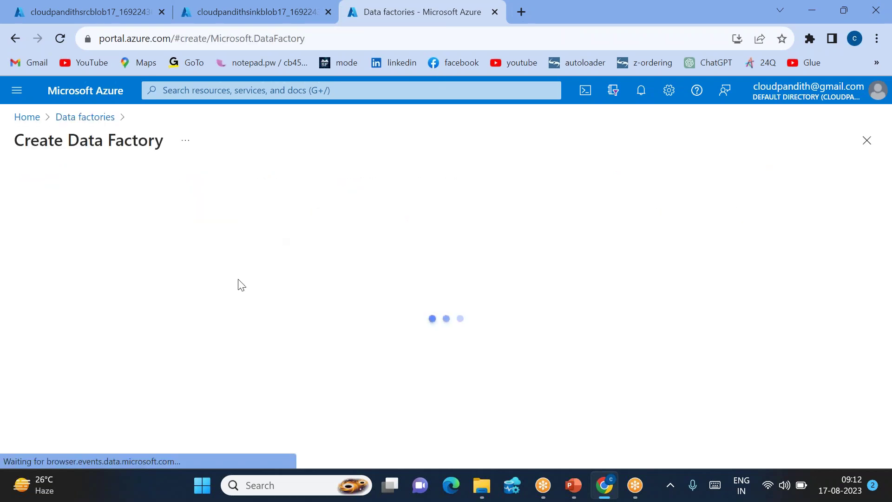
{"action": "scroll", "coordinate": [238, 284], "scroll_direction": "down", "scroll_amount": 3}
{"action": "left_click", "coordinate": [219, 237]}
{"action": "left_click", "coordinate": [217, 234]}
{"action": "left_click", "coordinate": [231, 262]}
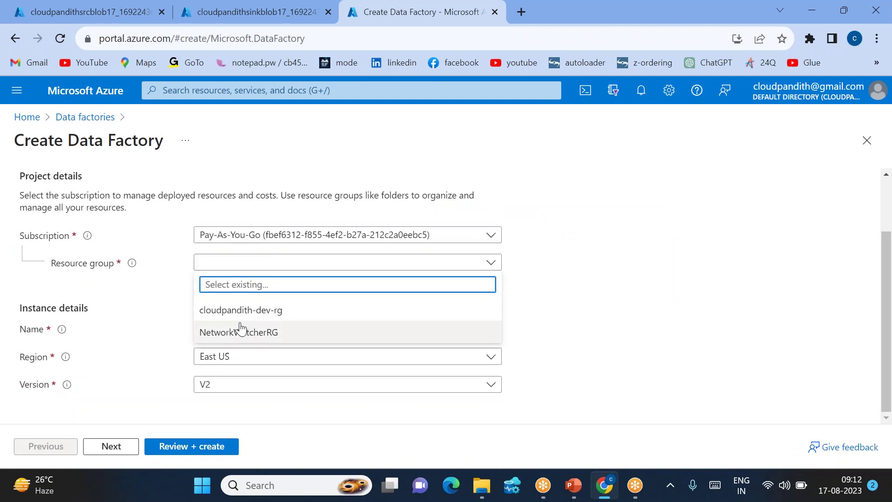
{"action": "left_click", "coordinate": [239, 331]}
{"action": "left_click", "coordinate": [217, 262]}
{"action": "left_click", "coordinate": [240, 310]}
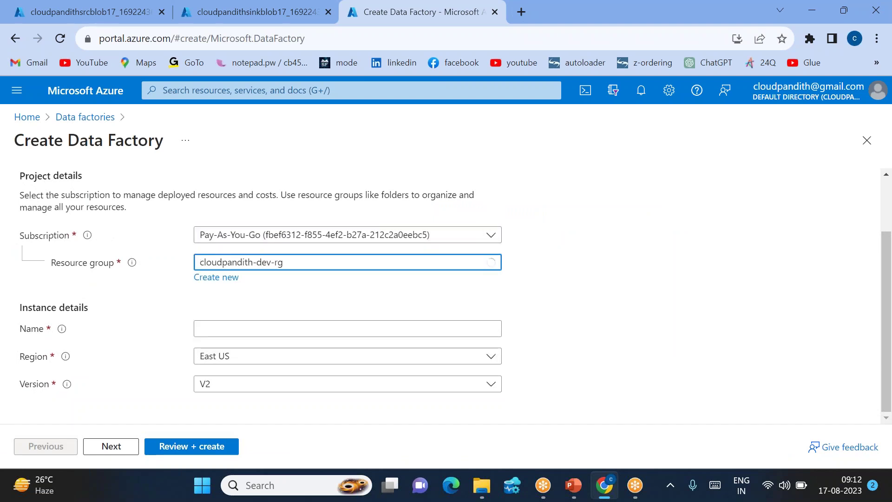
- Name the data factory cloudpandithadfv217, keeping region East US and version V2, then review and create it
{"action": "left_click", "coordinate": [208, 331]}
{"action": "type", "text": "cloudpandithadfvw"}
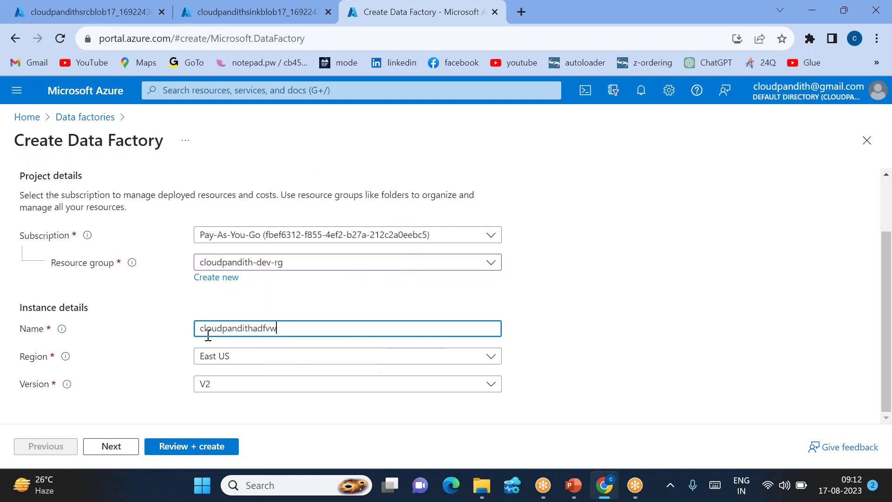
{"action": "key", "text": "BackSpace"}
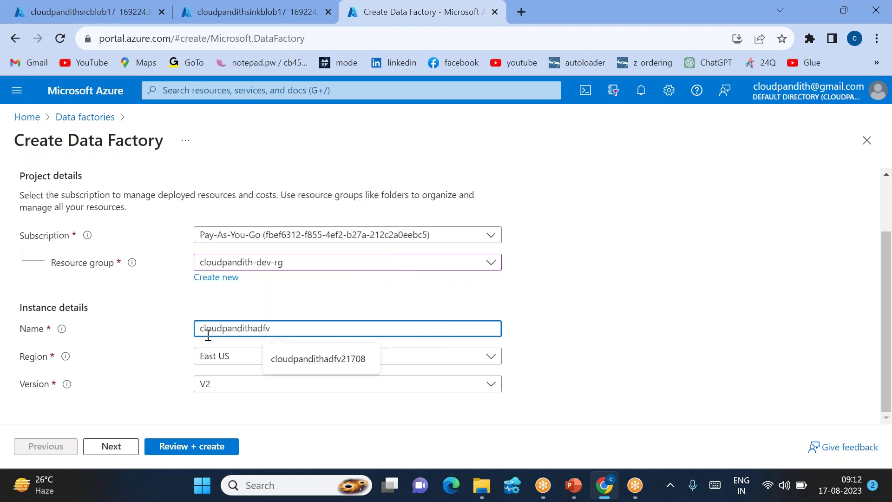
{"action": "type", "text": "217"}
{"action": "left_click", "coordinate": [185, 446]}
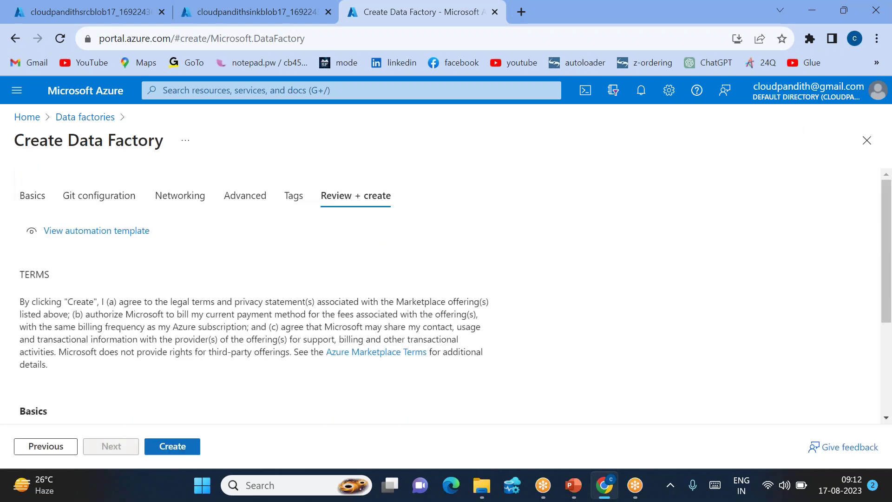
{"action": "left_click", "coordinate": [174, 446]}
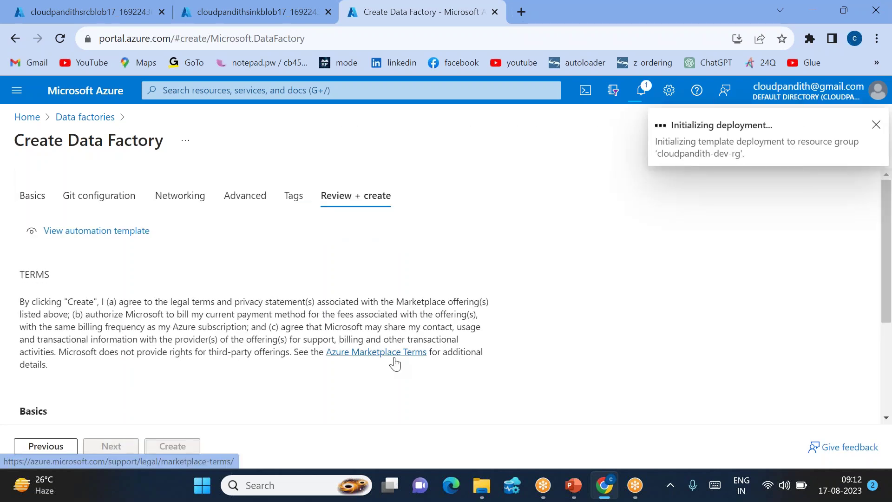
- Switch to the PowerPoint slide show and examine the planned source and sink containers on the Hands-on Steps slide
{"action": "key", "text": "alt+Tab"}
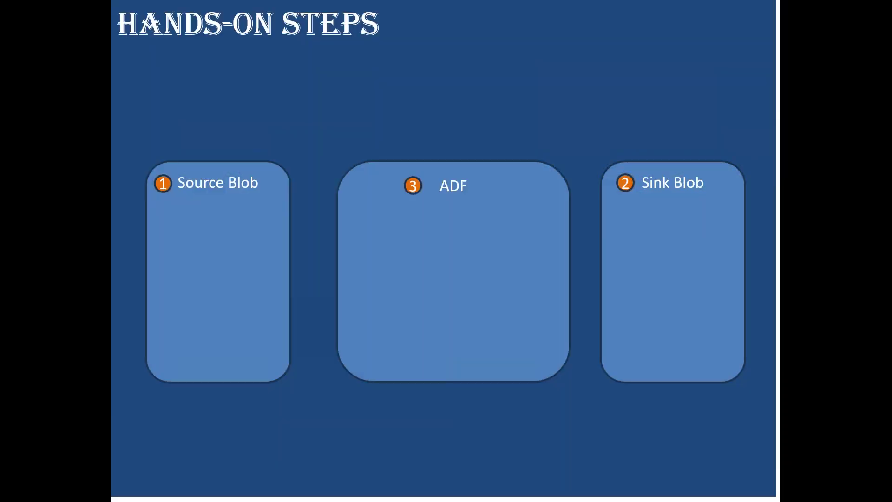
{"action": "key", "text": "Right"}
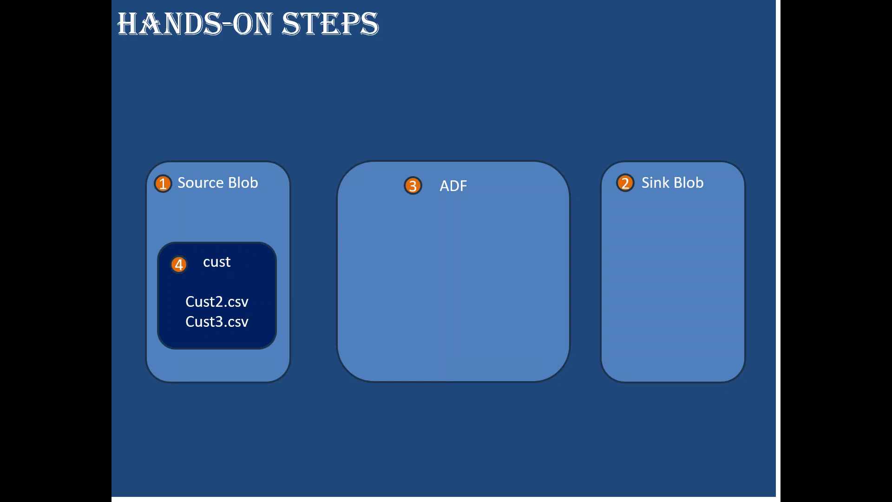
{"action": "key", "text": "Right"}
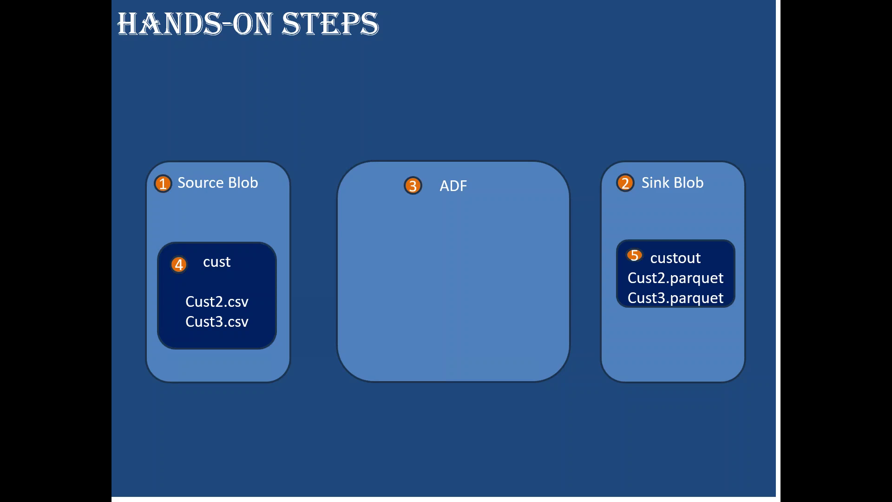
- Return to the Azure portal in Chrome and open the containers list of the source storage account cloudpandithsrcblob17
{"action": "key", "text": "alt+Tab"}
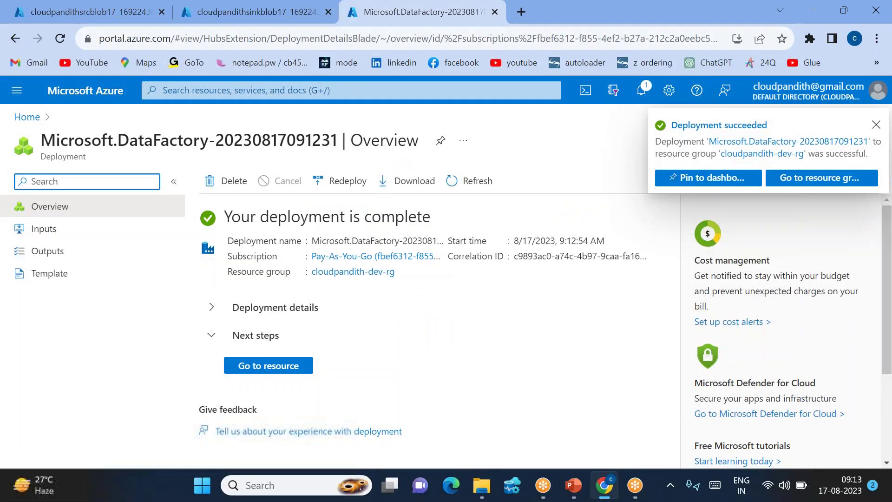
{"action": "left_click", "coordinate": [74, 11]}
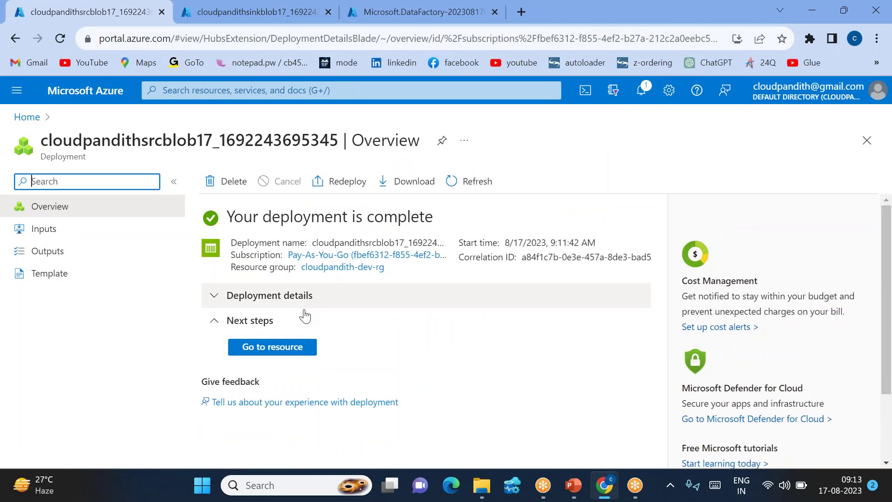
{"action": "left_click", "coordinate": [265, 355]}
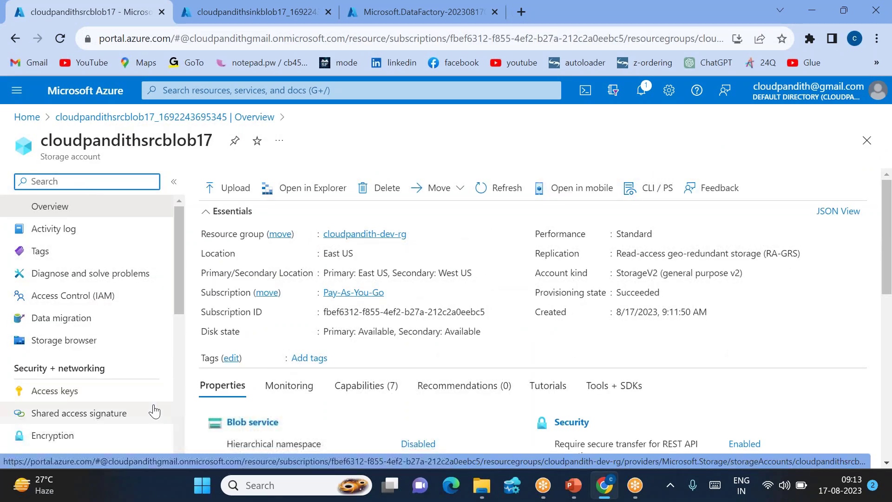
{"action": "scroll", "coordinate": [96, 358], "scroll_direction": "down", "scroll_amount": 1}
{"action": "scroll", "coordinate": [98, 356], "scroll_direction": "up", "scroll_amount": 1}
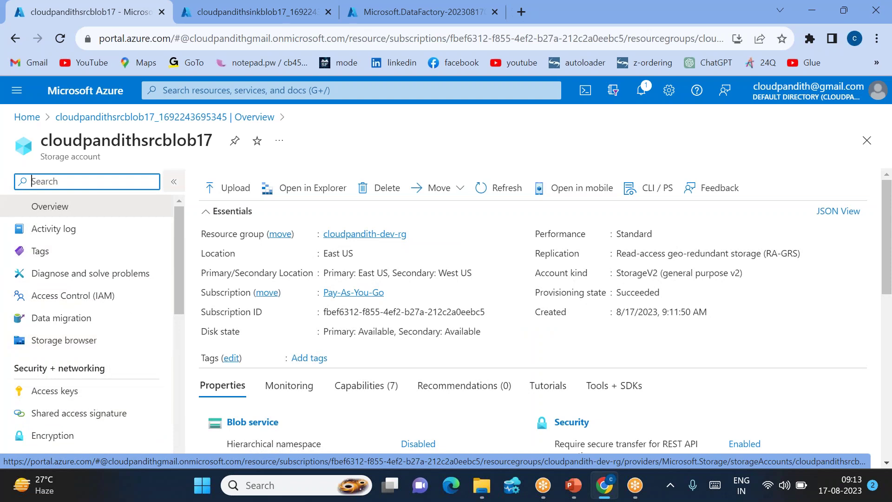
{"action": "left_click", "coordinate": [191, 118]}
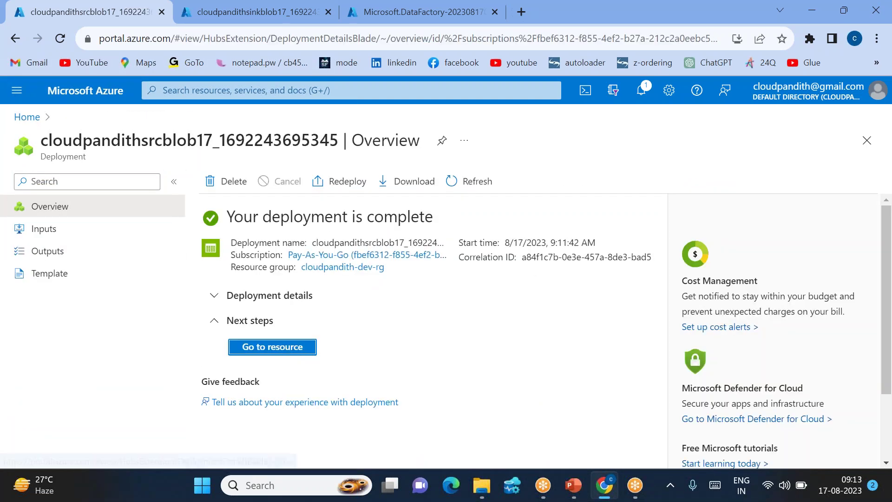
{"action": "left_click", "coordinate": [278, 351]}
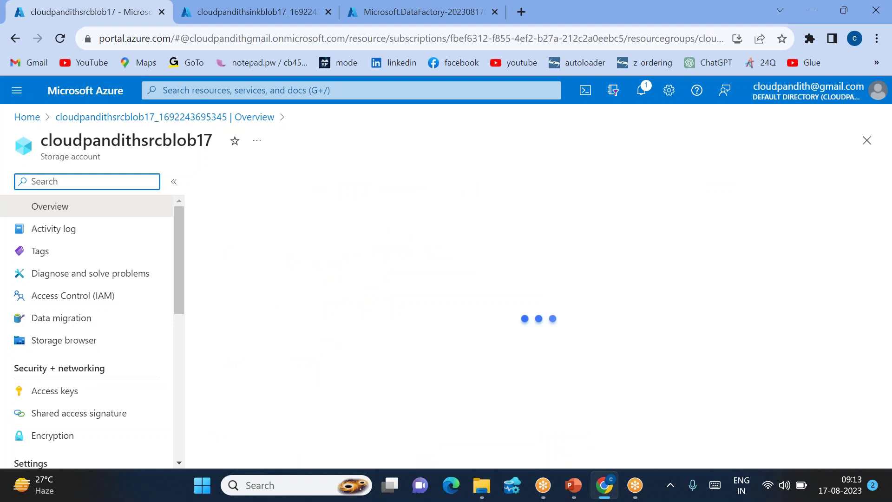
{"action": "scroll", "coordinate": [81, 350], "scroll_direction": "down", "scroll_amount": 2}
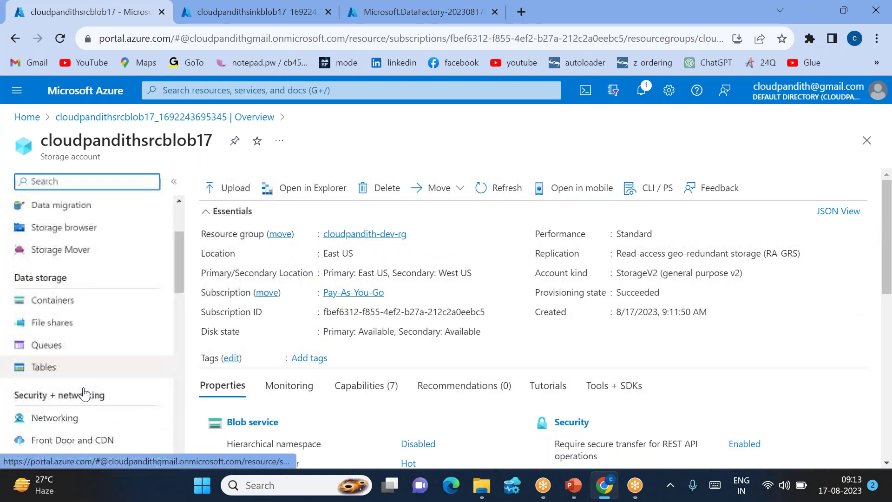
{"action": "left_click", "coordinate": [48, 331]}
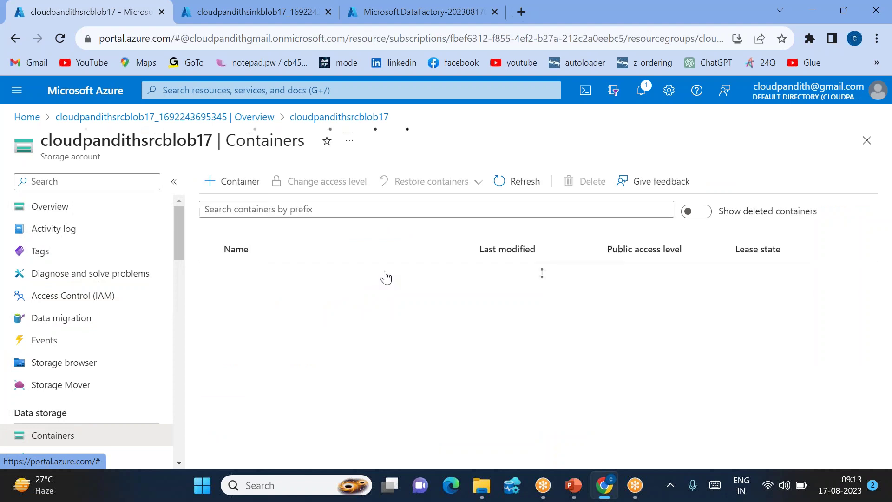
- Create a container named cust in the source storage account, keeping private access
{"action": "left_click", "coordinate": [238, 190]}
{"action": "type", "text": "cust"}
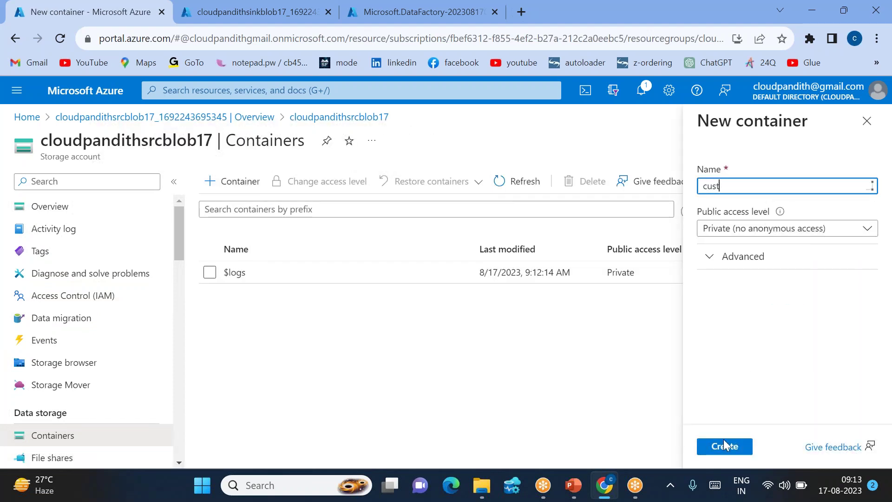
{"action": "left_click", "coordinate": [724, 445]}
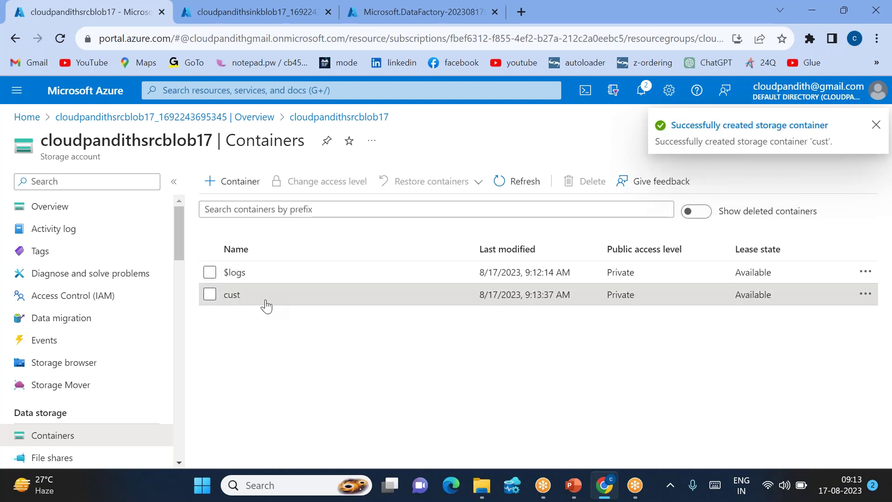
- Open the cust container, start a blob upload and browse to the local folder 22 inside set-comma
{"action": "left_click", "coordinate": [233, 294]}
{"action": "left_click", "coordinate": [212, 181]}
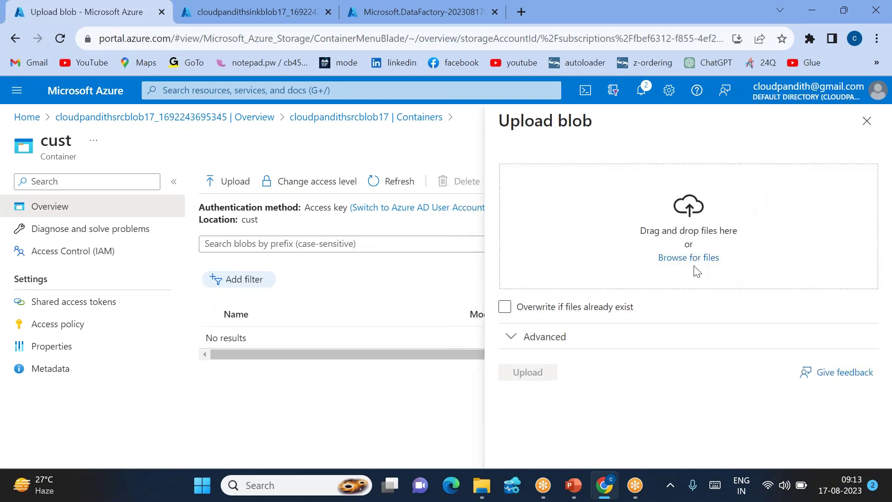
{"action": "left_click", "coordinate": [664, 241]}
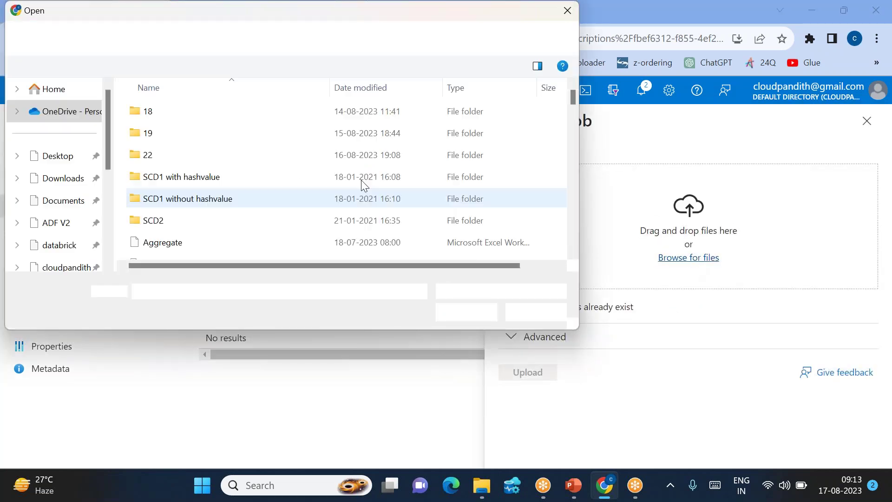
{"action": "left_click", "coordinate": [154, 159]}
{"action": "double_click", "coordinate": [153, 159]}
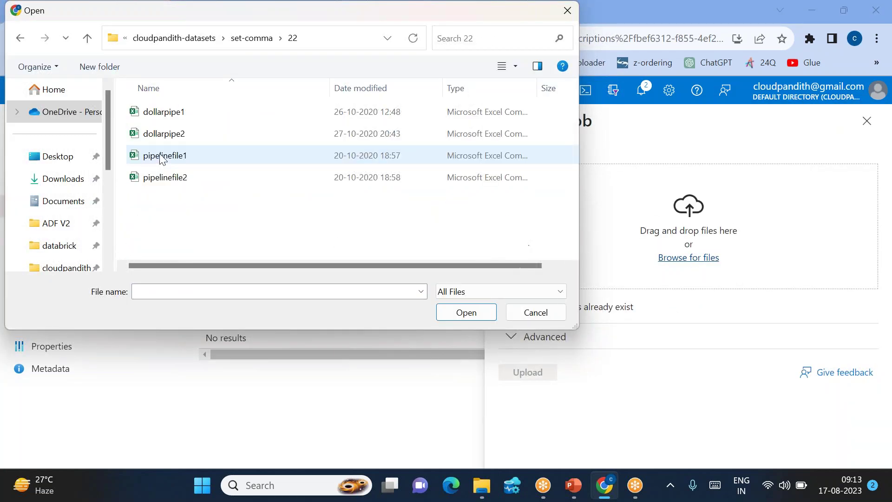
- Upload pipelinefile1.csv and pipelinefile2.csv to the cust container and close the upload pane
{"action": "left_click", "coordinate": [196, 119]}
{"action": "left_click", "coordinate": [176, 135], "text": "ctrl"}
{"action": "left_click", "coordinate": [177, 158]}
{"action": "left_click", "coordinate": [168, 179], "text": "ctrl"}
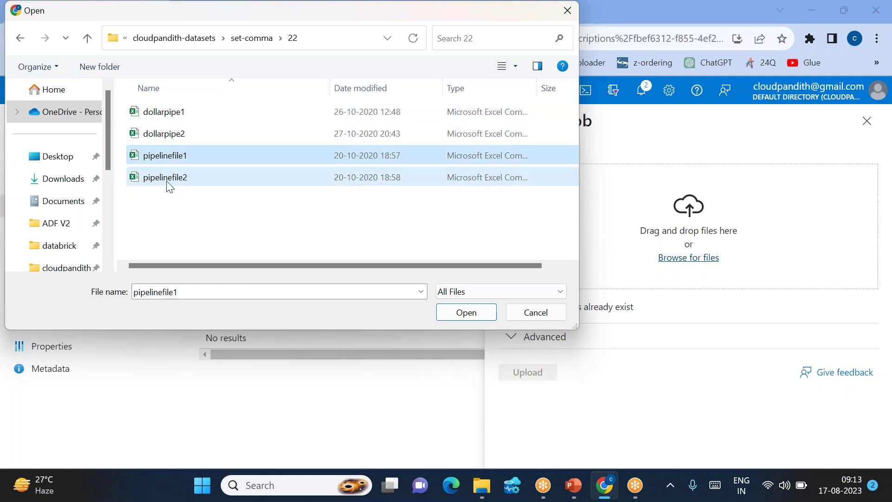
{"action": "left_click", "coordinate": [468, 313]}
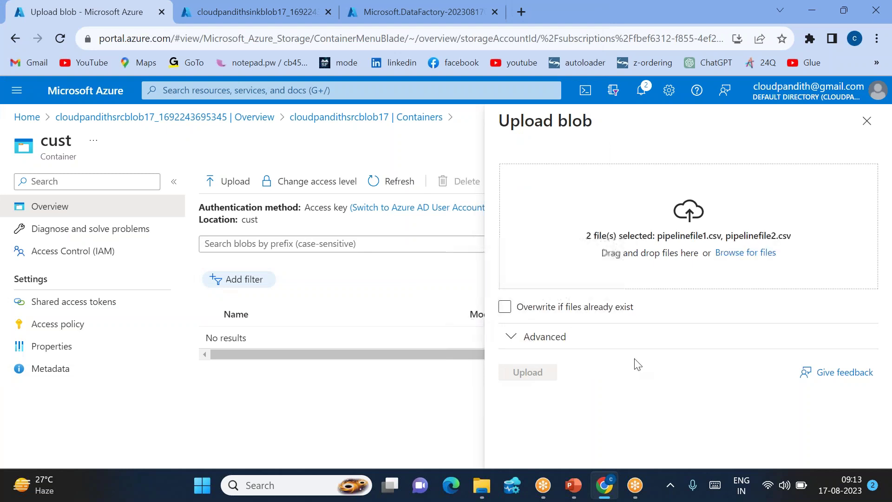
{"action": "left_click", "coordinate": [533, 375]}
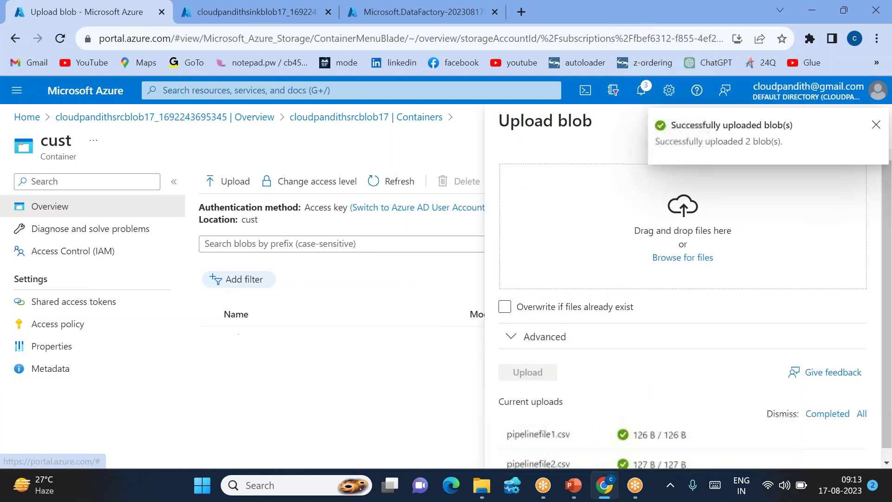
{"action": "left_click", "coordinate": [875, 124]}
{"action": "left_click", "coordinate": [866, 121]}
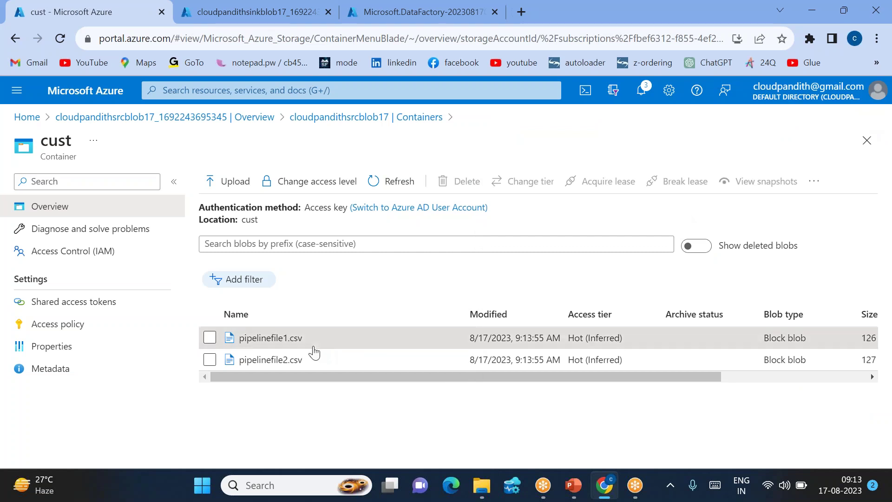
- Examine the contents and column delimiter of pipelinefile1.csv and pipelinefile2.csv in the cust container, then close the blob view
{"action": "left_click", "coordinate": [314, 348]}
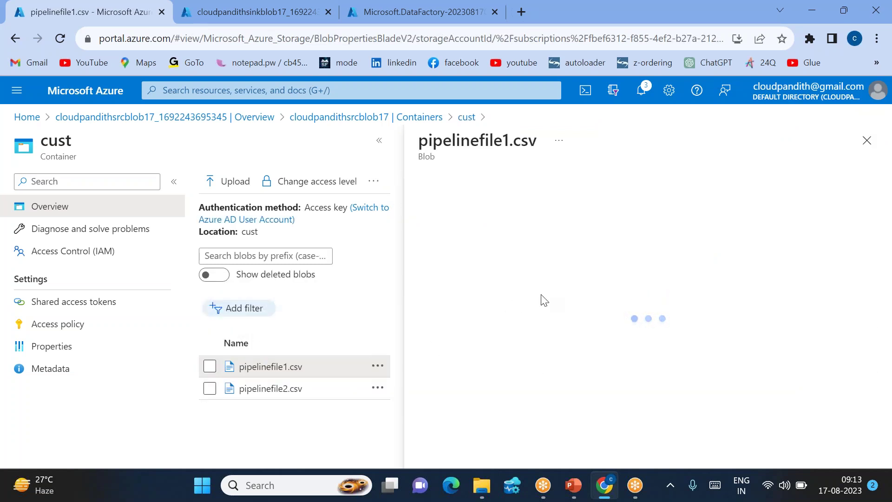
{"action": "left_click", "coordinate": [605, 214]}
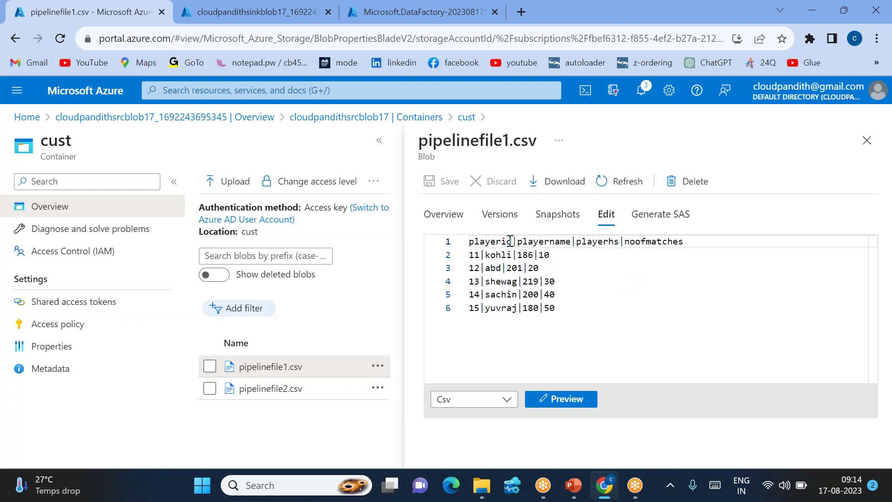
{"action": "left_click_drag", "start_coordinate": [513, 241], "coordinate": [626, 241]}
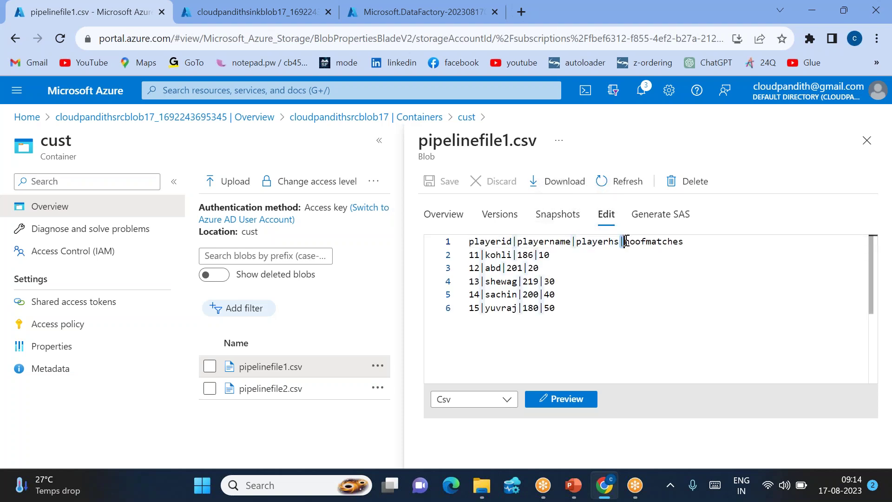
{"action": "left_click", "coordinate": [271, 389]}
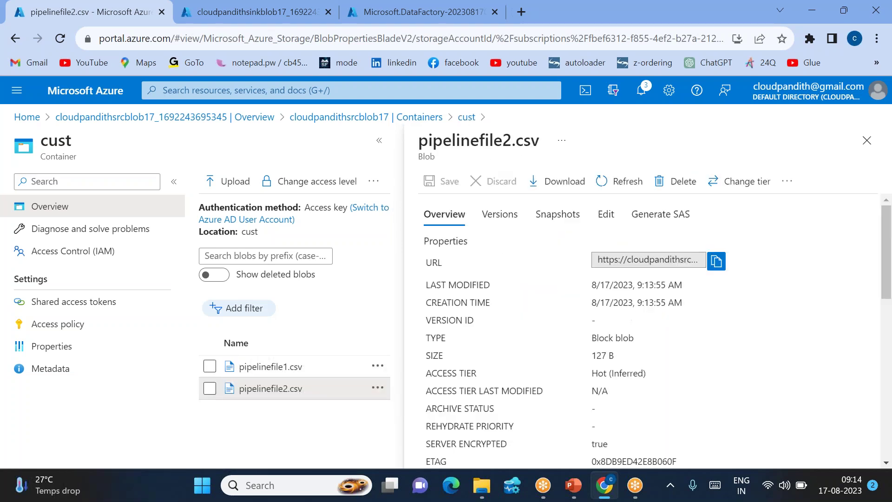
{"action": "left_click", "coordinate": [606, 214]}
{"action": "left_click", "coordinate": [579, 271]}
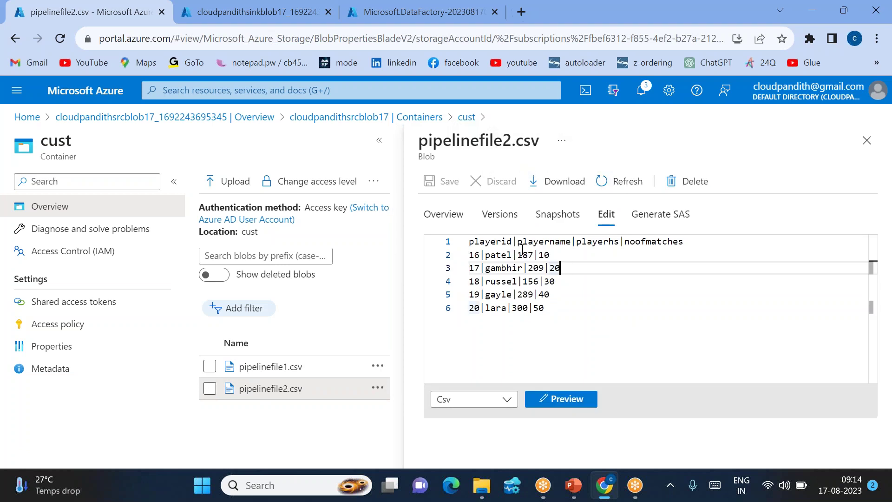
{"action": "left_click", "coordinate": [512, 242]}
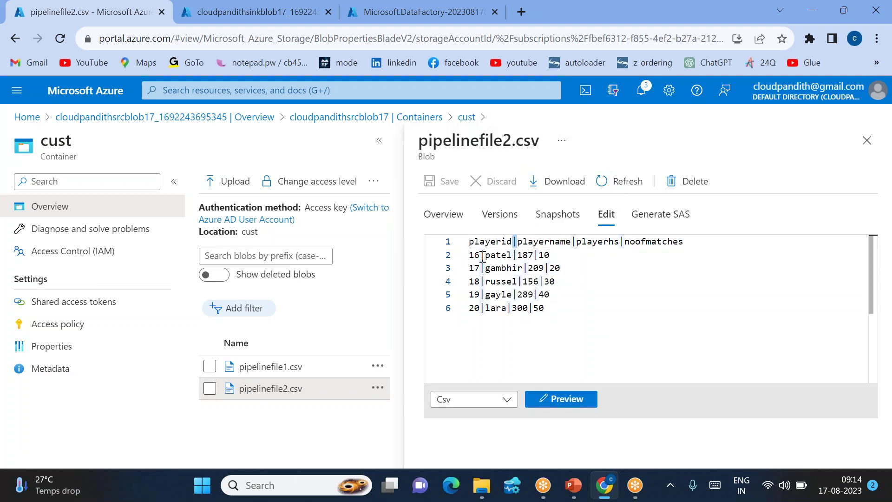
{"action": "left_click", "coordinate": [288, 367]}
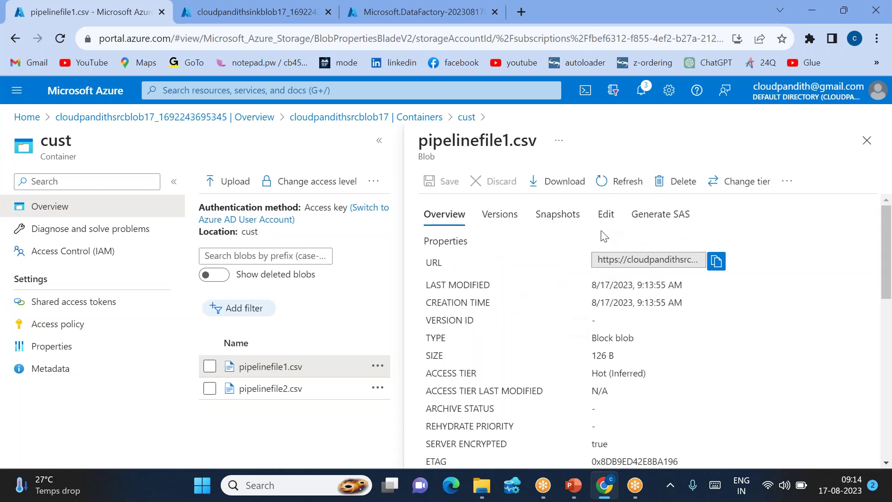
{"action": "left_click", "coordinate": [605, 216]}
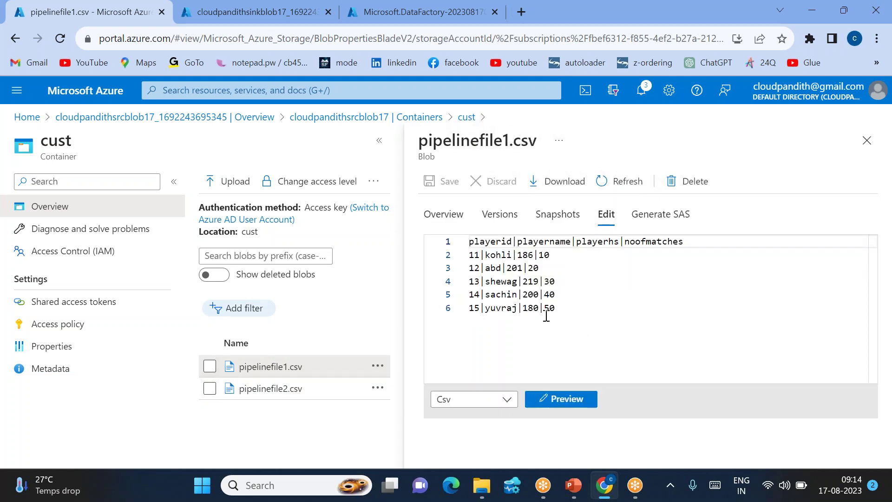
{"action": "left_click", "coordinate": [867, 140]}
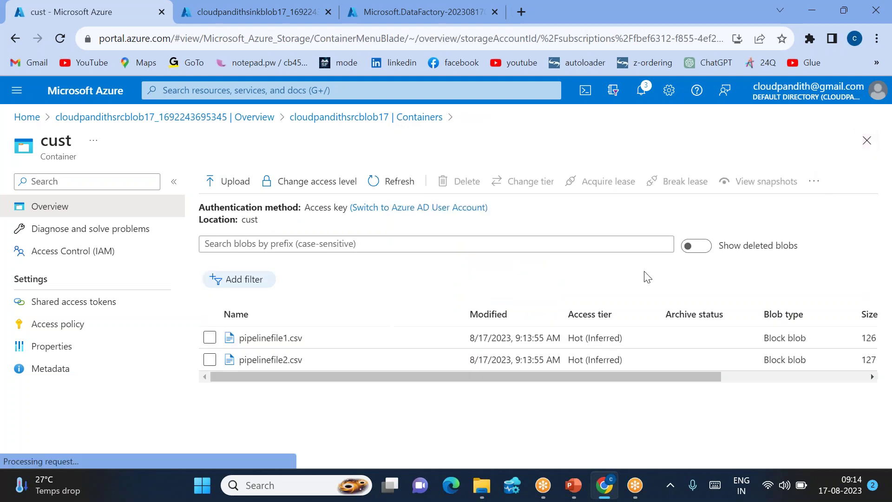
- Create a private container named custout in the sink storage account cloudpandithsinkblob17
{"action": "left_click", "coordinate": [234, 6]}
{"action": "left_click", "coordinate": [280, 346]}
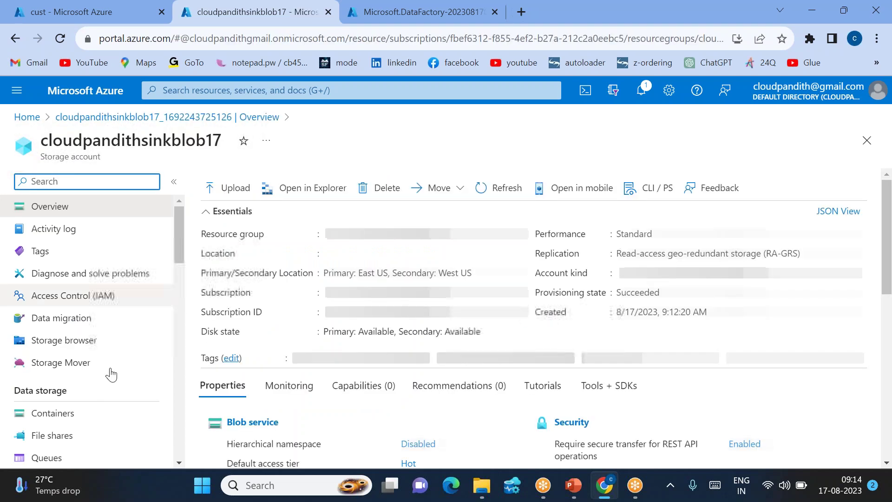
{"action": "left_click", "coordinate": [70, 434]}
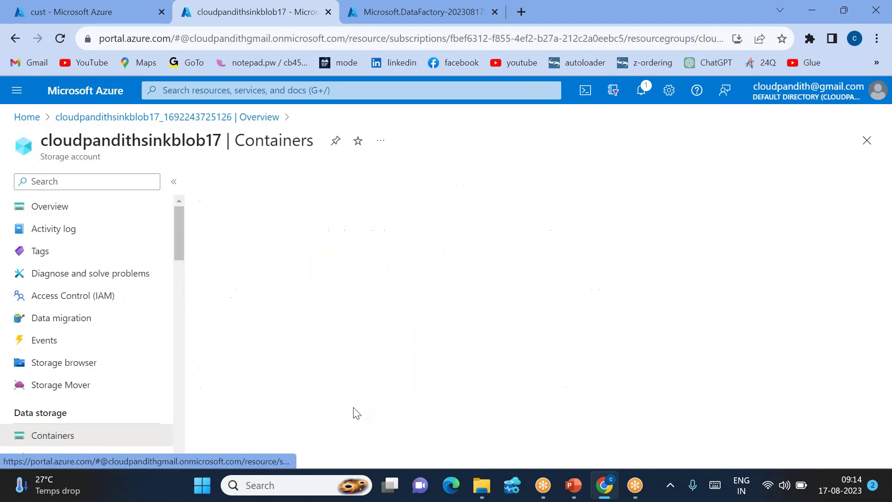
{"action": "left_click", "coordinate": [240, 181]}
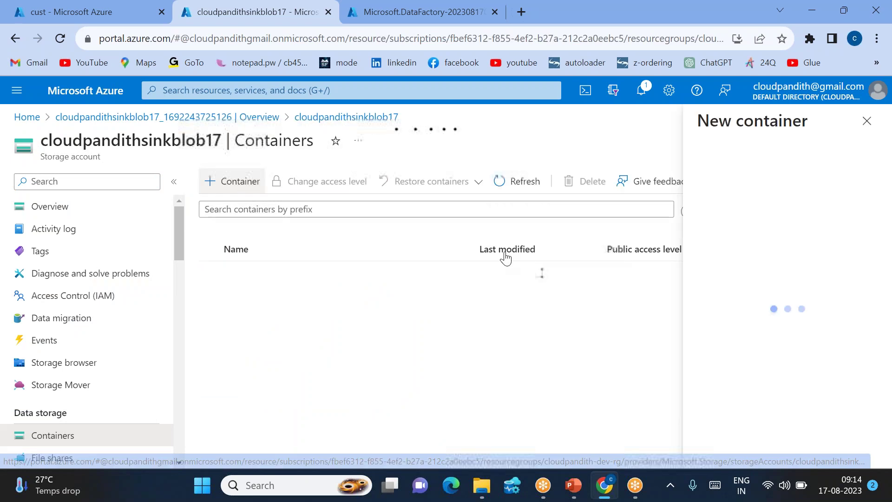
{"action": "left_click", "coordinate": [750, 185]}
{"action": "type", "text": "custou"}
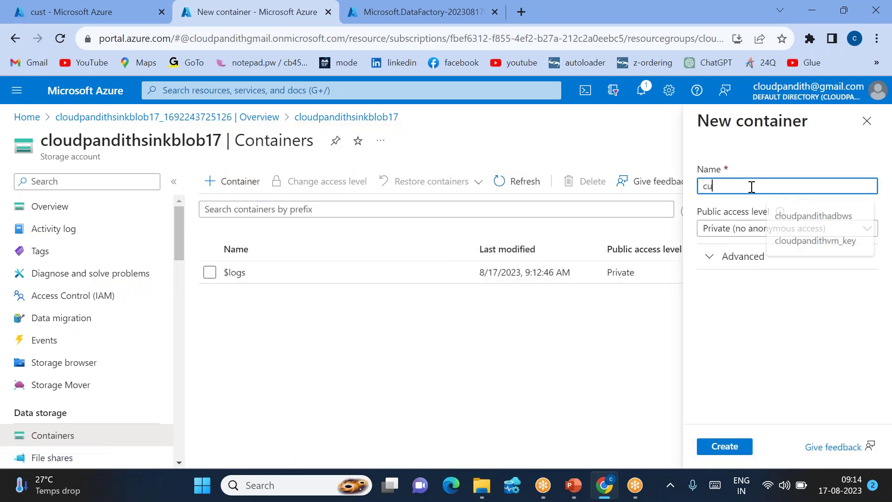
{"action": "left_click", "coordinate": [726, 450]}
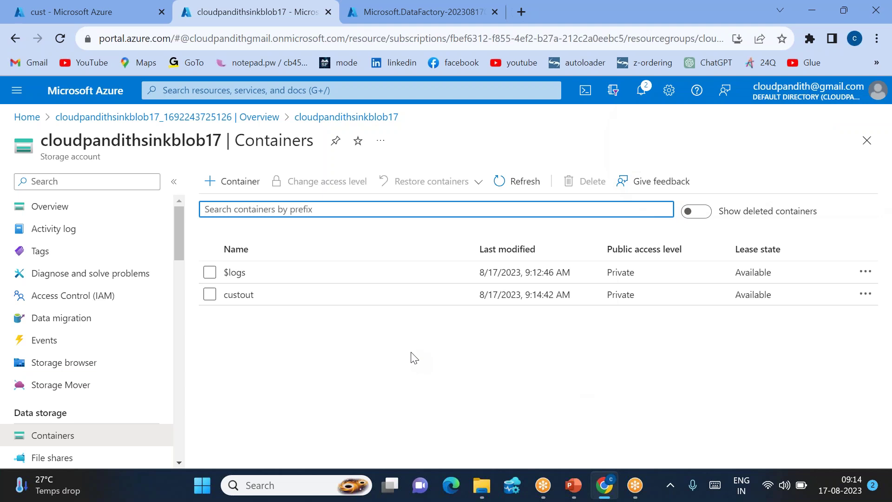
- Switch to the PowerPoint slide show, examine the planned ADF Studio, linked service and dataset steps, and return to the Azure portal
{"action": "key", "text": "alt+Tab"}
{"action": "key", "text": "Right"}
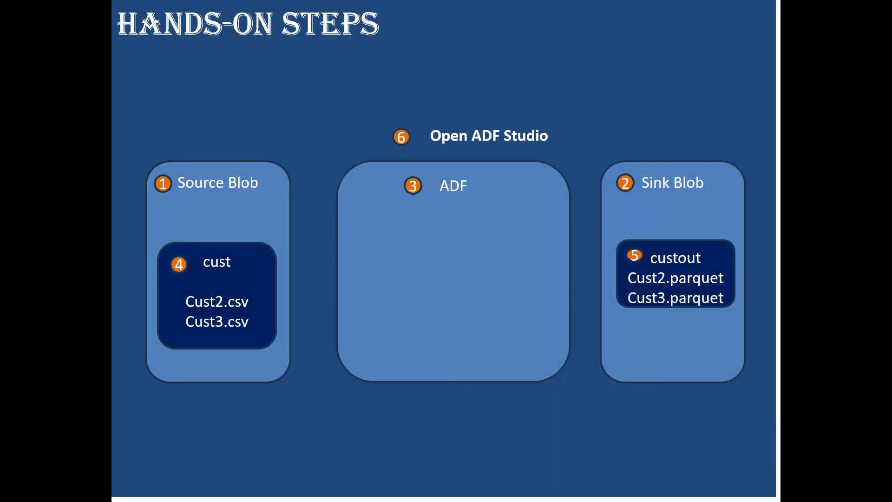
{"action": "key", "text": "Right"}
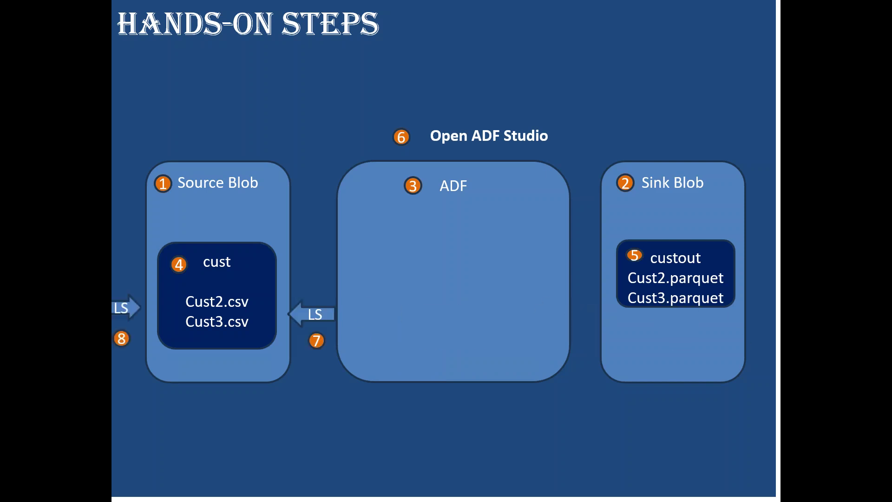
{"action": "key", "text": "Right"}
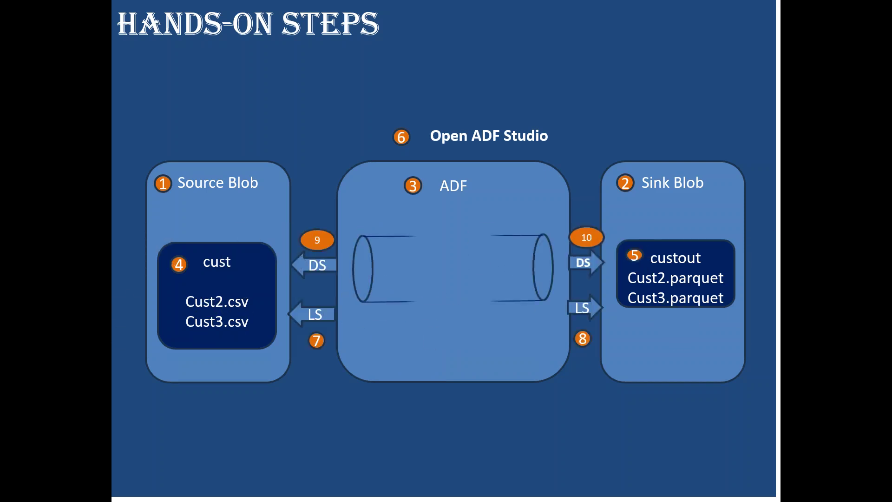
{"action": "key", "text": "Left"}
{"action": "key", "text": "alt+Tab"}
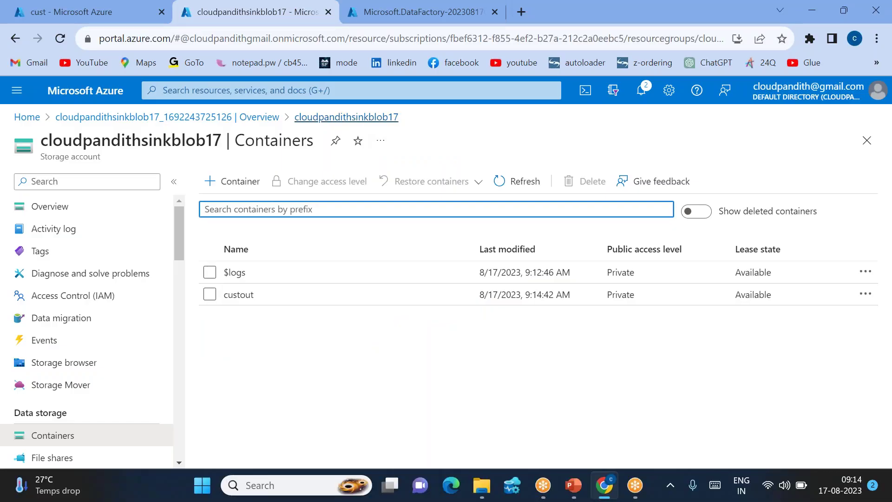
- Open the deployed data factory resource cloudpandithadfv217 and launch Azure Data Factory Studio
{"action": "left_click", "coordinate": [365, 18]}
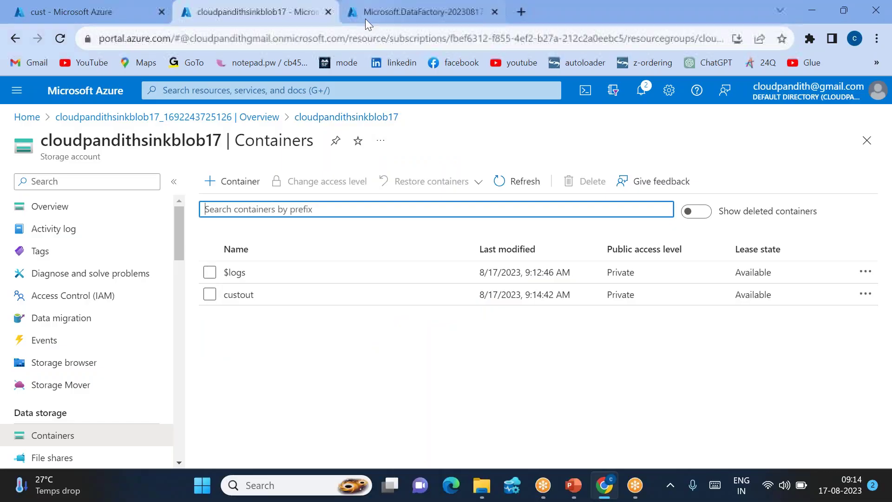
{"action": "left_click", "coordinate": [269, 366]}
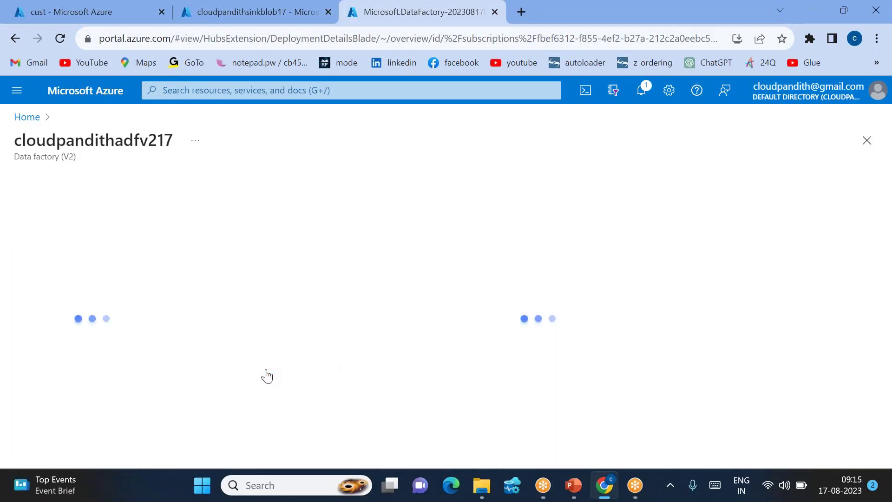
{"action": "scroll", "coordinate": [384, 344], "scroll_direction": "down", "scroll_amount": 4}
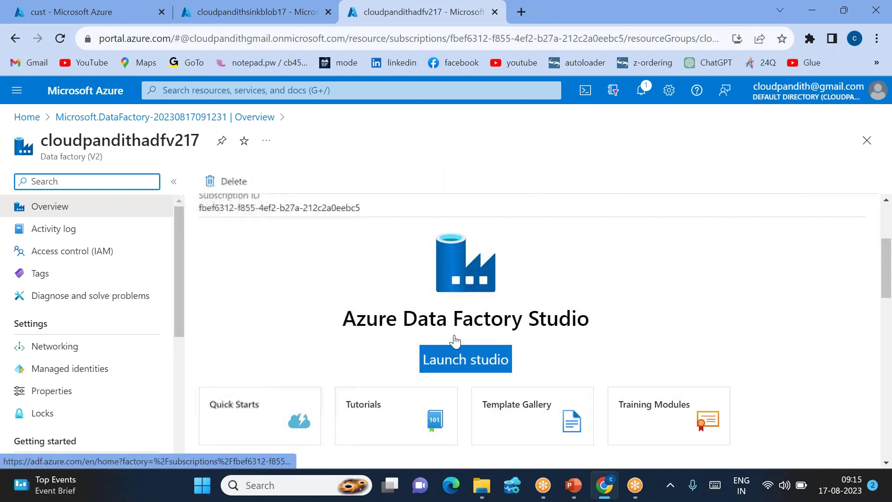
{"action": "left_click", "coordinate": [473, 358]}
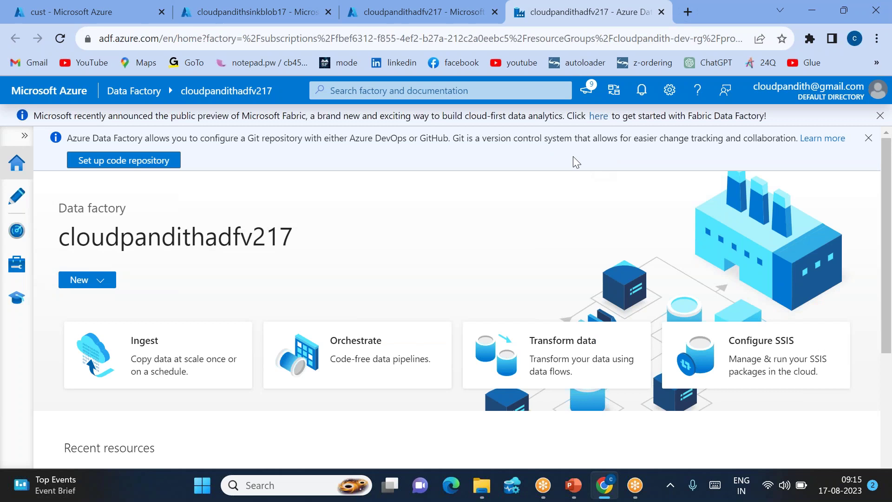
- Start a new Azure Blob Storage linked service in the data factory and name it LS_Blob_source
{"action": "left_click", "coordinate": [17, 264]}
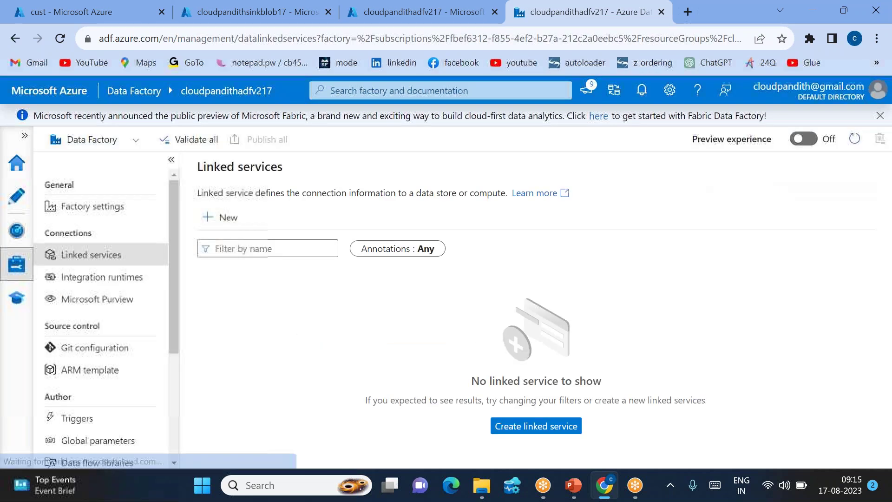
{"action": "left_click", "coordinate": [219, 212]}
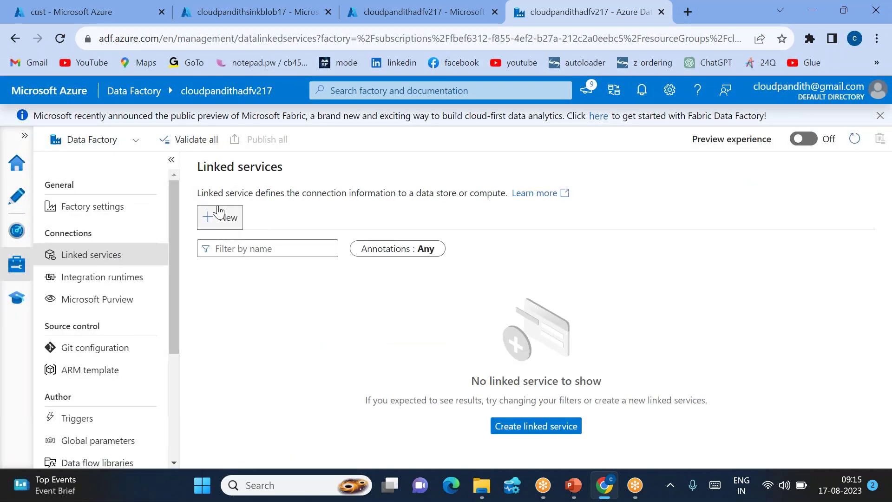
{"action": "type", "text": "blob"}
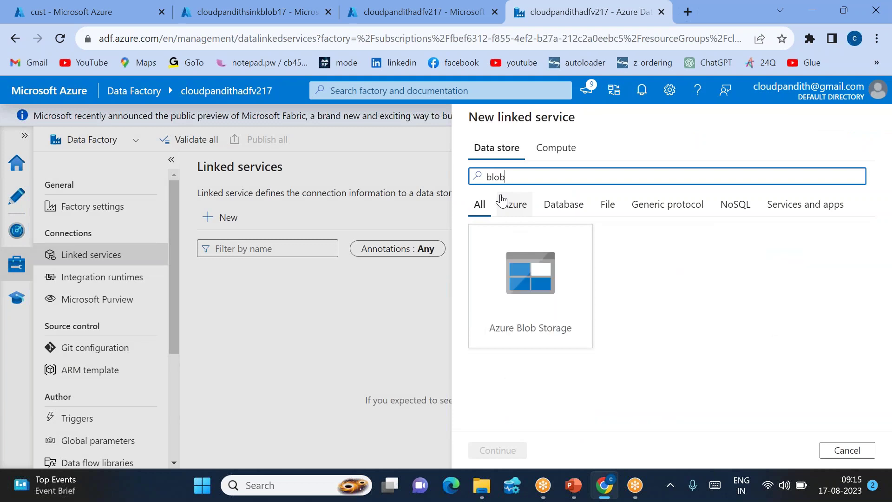
{"action": "double_click", "coordinate": [545, 318]}
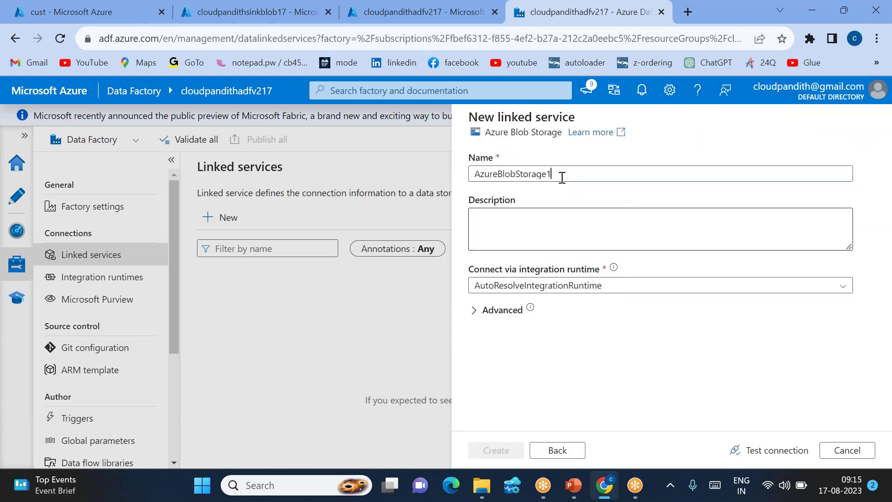
{"action": "type", "text": "LS_Bl"}
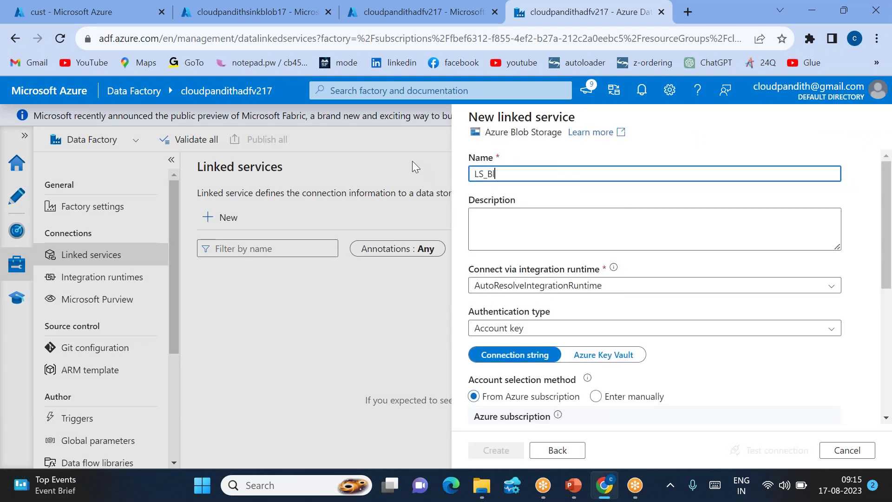
{"action": "type", "text": "ob_source"}
- Connect the linked service to storage account cloudpandithsrcblob17 in the Pay-As-You-Go subscription, test the connection, and create it
{"action": "scroll", "coordinate": [646, 334], "scroll_direction": "down", "scroll_amount": 4}
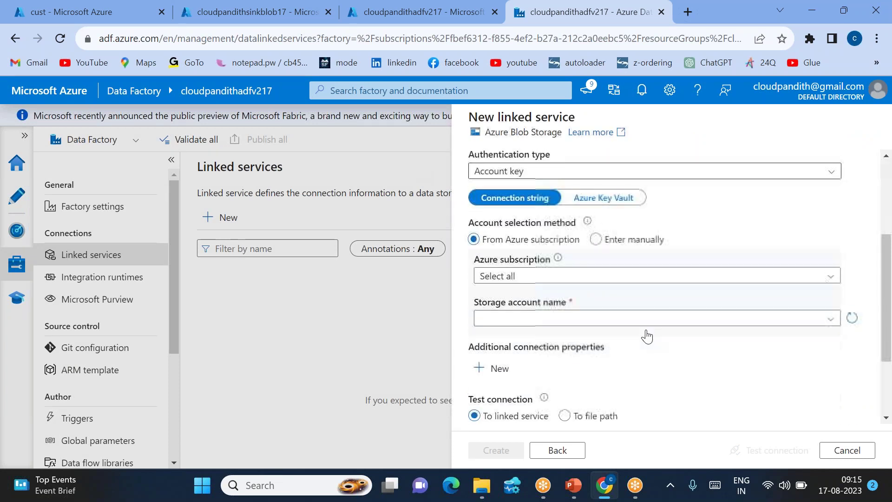
{"action": "left_click", "coordinate": [524, 274]}
{"action": "left_click", "coordinate": [533, 310]}
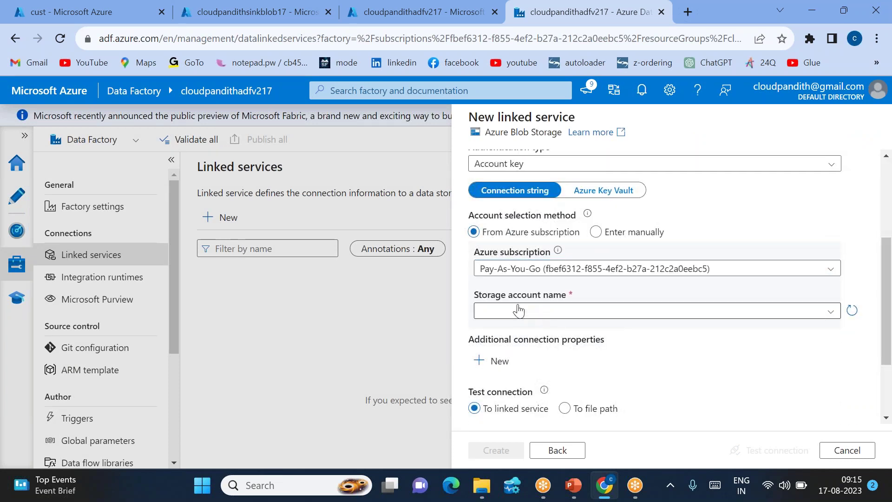
{"action": "left_click", "coordinate": [539, 311]}
{"action": "left_click", "coordinate": [528, 351]}
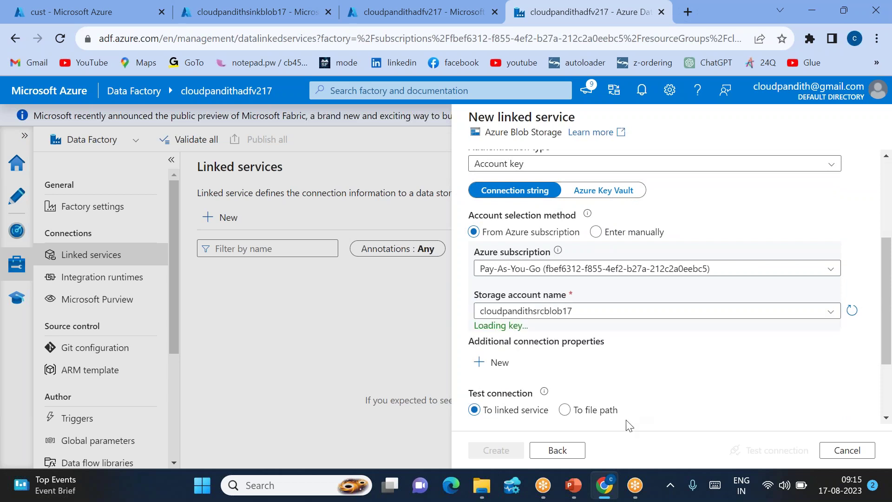
{"action": "left_click", "coordinate": [750, 455]}
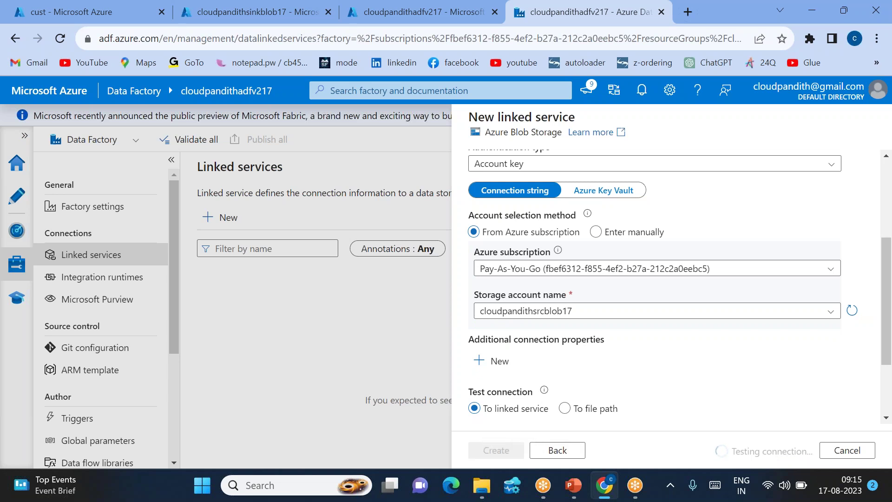
{"action": "left_click", "coordinate": [479, 447]}
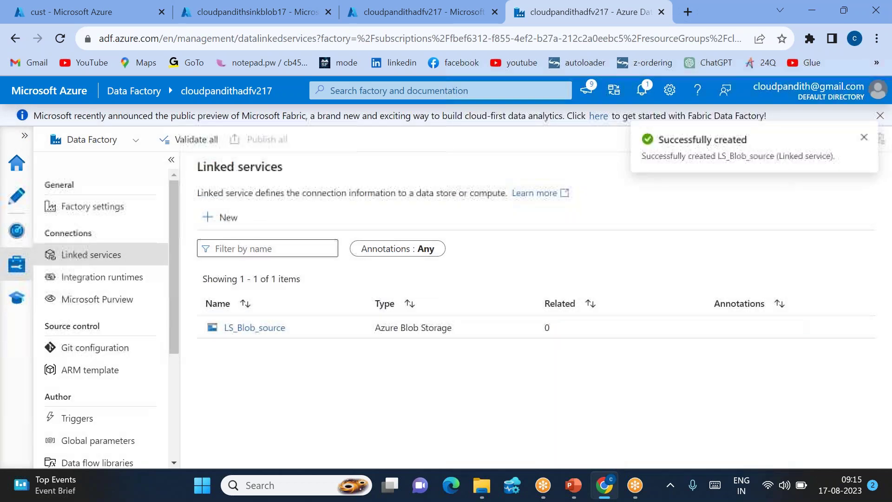
- Start a second Azure Blob Storage linked service and name it LS_Blob_Sink
{"action": "left_click", "coordinate": [229, 218]}
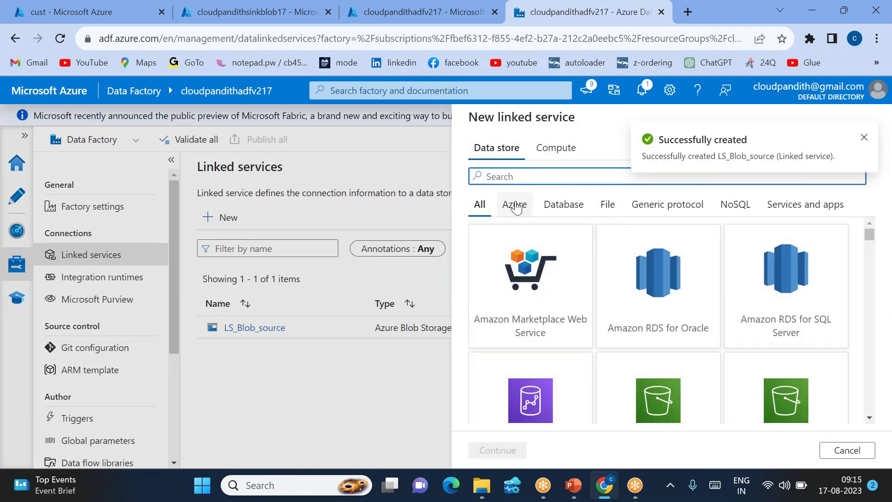
{"action": "type", "text": "blob"}
{"action": "left_click", "coordinate": [541, 288]}
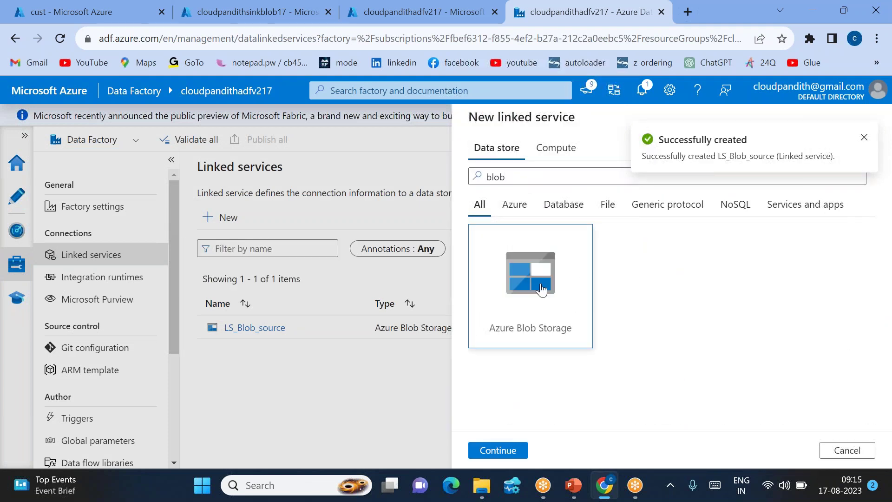
{"action": "double_click", "coordinate": [541, 288]}
{"action": "double_click", "coordinate": [563, 172]}
{"action": "key", "text": "BackSpace"}
{"action": "type", "text": "LS_Blob_Sink"}
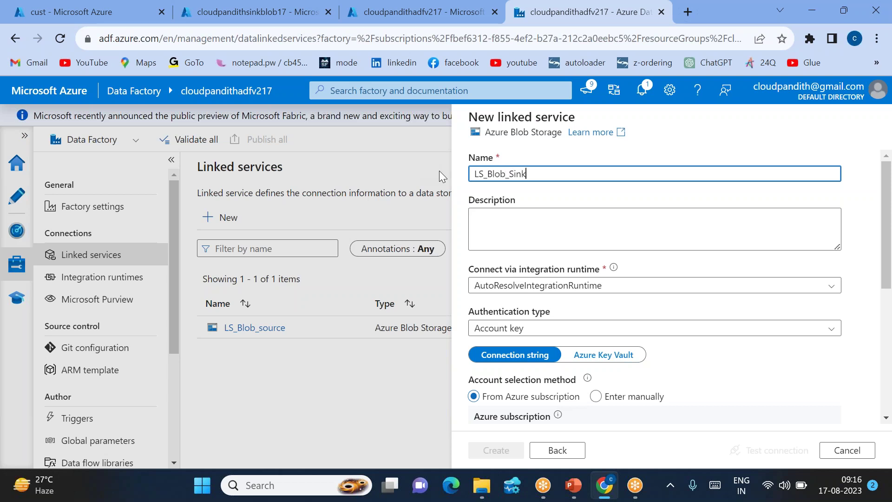
- Point LS_Blob_Sink to storage account cloudpandithsinkblob17 in the Pay-As-You-Go subscription, test the connection, and create the linked service
{"action": "scroll", "coordinate": [510, 278], "scroll_direction": "down", "scroll_amount": 3}
{"action": "left_click", "coordinate": [511, 285]}
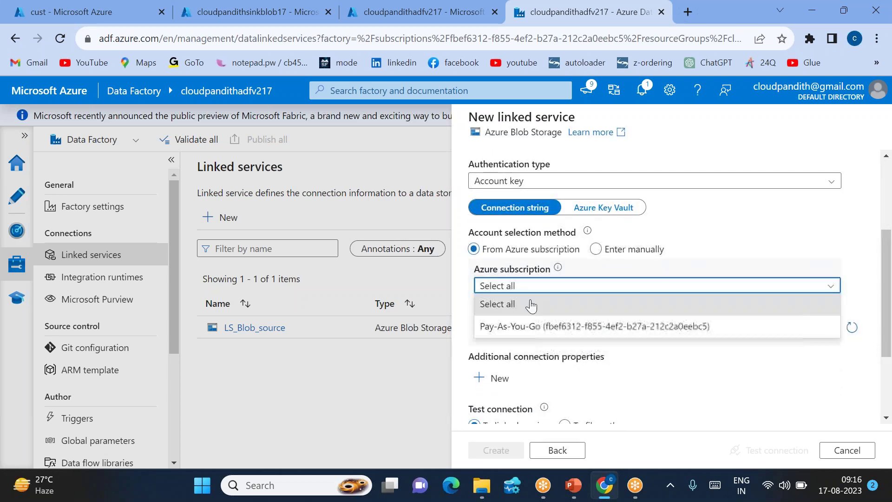
{"action": "left_click", "coordinate": [525, 326]}
{"action": "left_click", "coordinate": [522, 329]}
{"action": "left_click", "coordinate": [595, 355]}
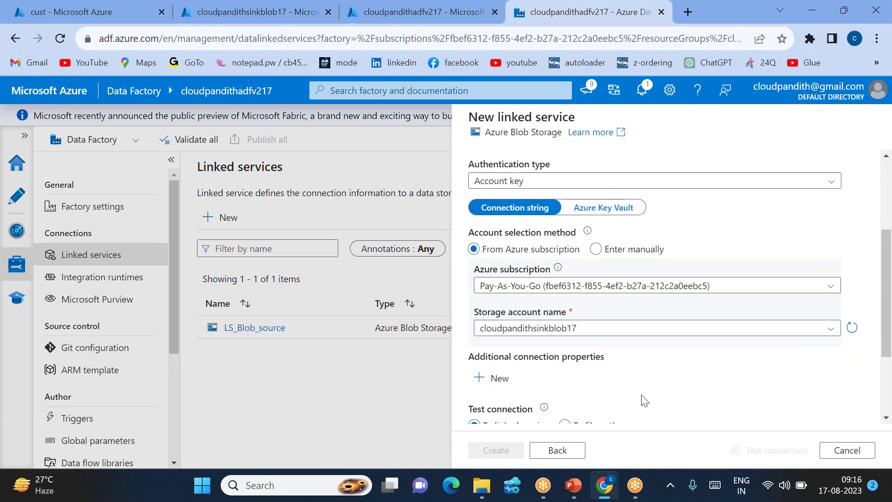
{"action": "left_click", "coordinate": [772, 450]}
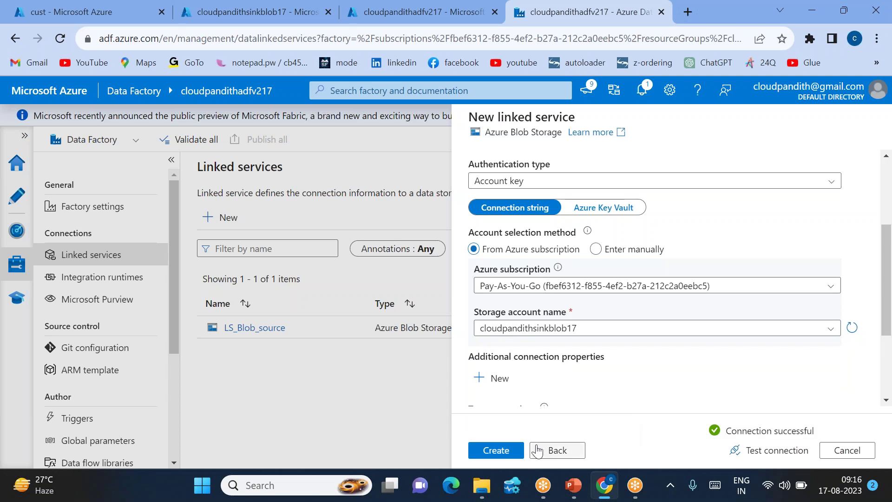
{"action": "left_click", "coordinate": [495, 451]}
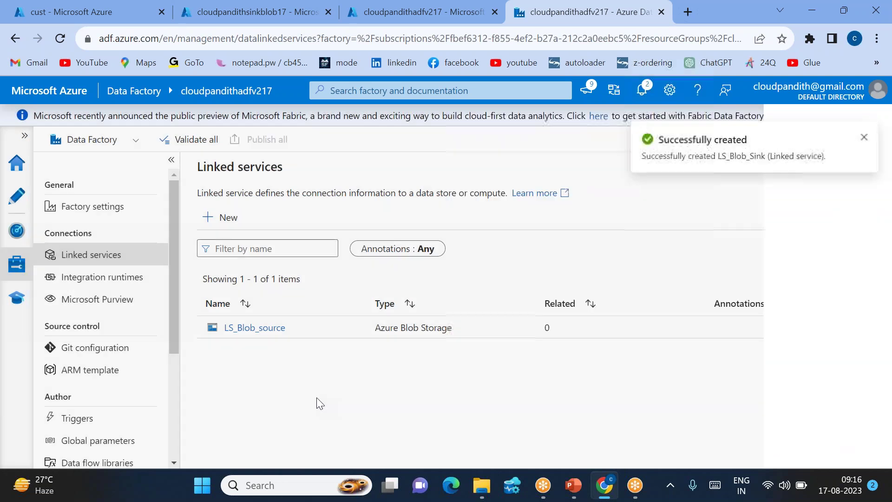
- Start a new dataset in the authoring area with Azure Blob Storage as data store and DelimitedText as format
{"action": "left_click", "coordinate": [16, 197]}
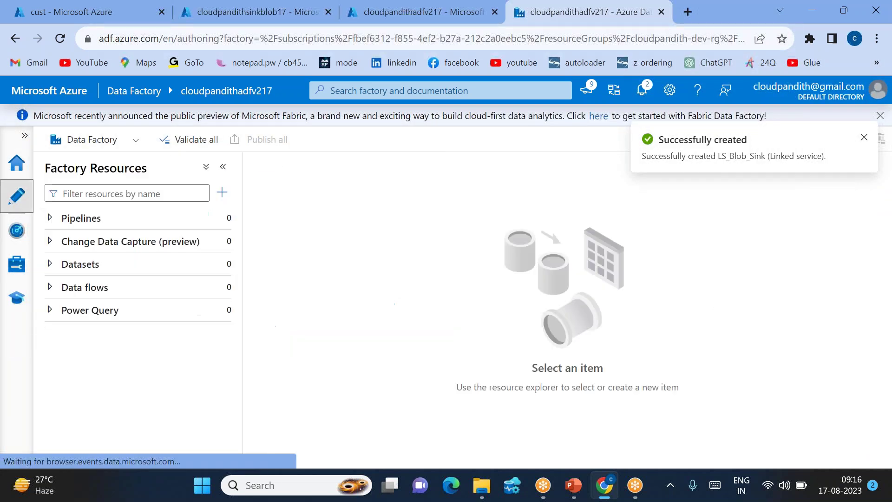
{"action": "left_click", "coordinate": [219, 264]}
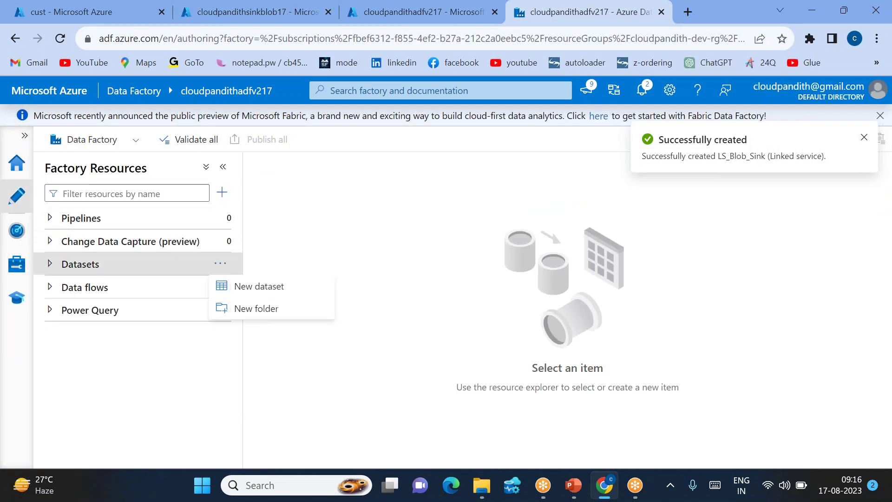
{"action": "left_click", "coordinate": [258, 285]}
{"action": "type", "text": "blob"}
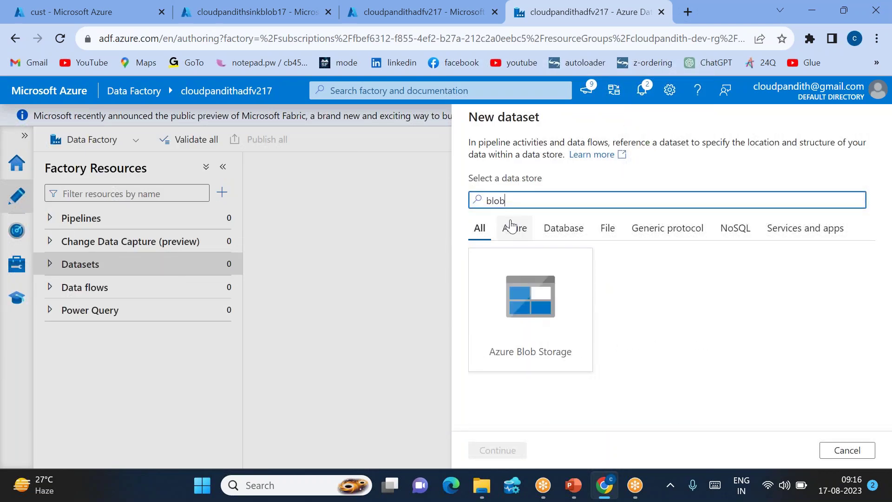
{"action": "double_click", "coordinate": [541, 322]}
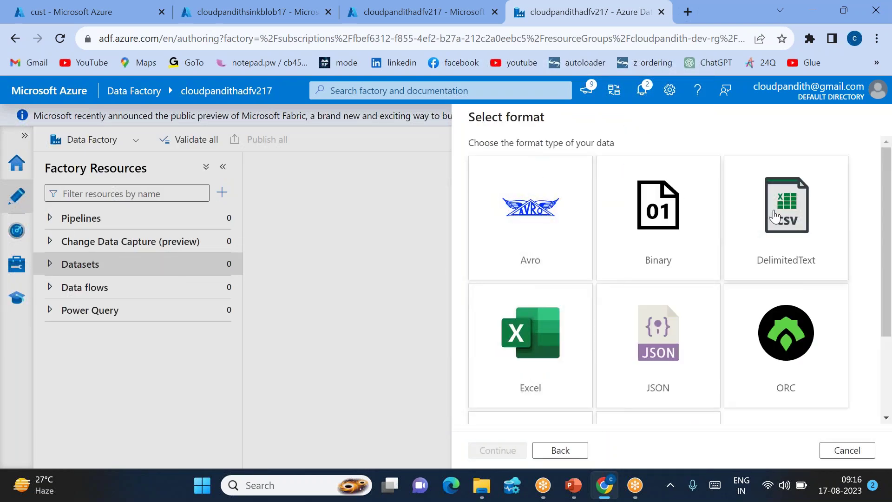
{"action": "left_click", "coordinate": [773, 216]}
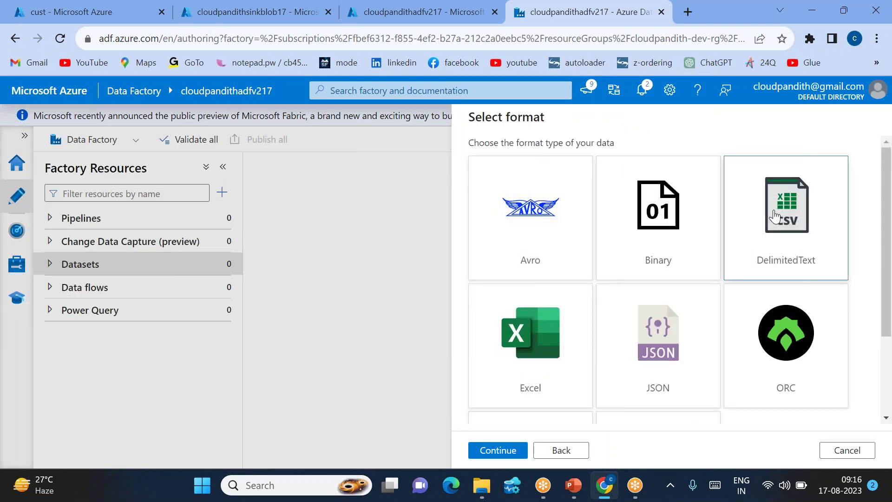
{"action": "double_click", "coordinate": [774, 215]}
- Name the dataset DS_Blob_Source and assign it the linked service LS_Blob_source
{"action": "left_click_drag", "start_coordinate": [555, 159], "coordinate": [389, 148]}
{"action": "key", "text": "BackSpace"}
{"action": "type", "text": "DS_Blob_Source"}
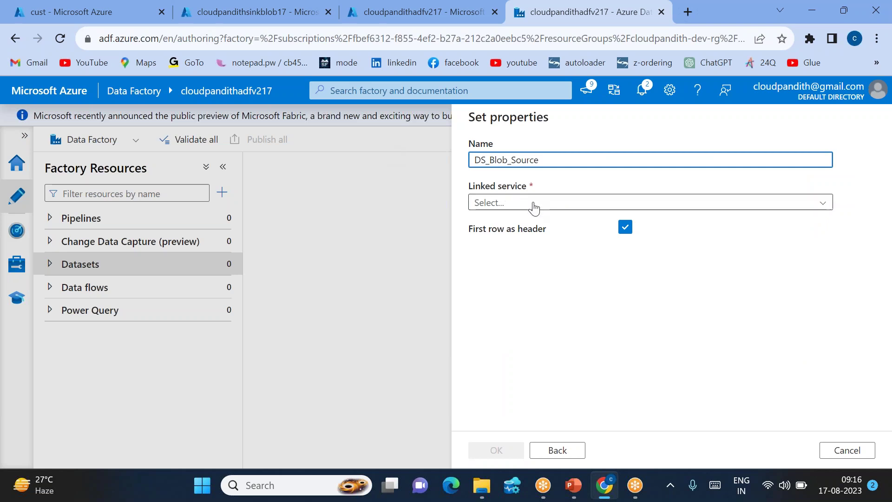
{"action": "left_click", "coordinate": [533, 205]}
{"action": "left_click", "coordinate": [524, 267]}
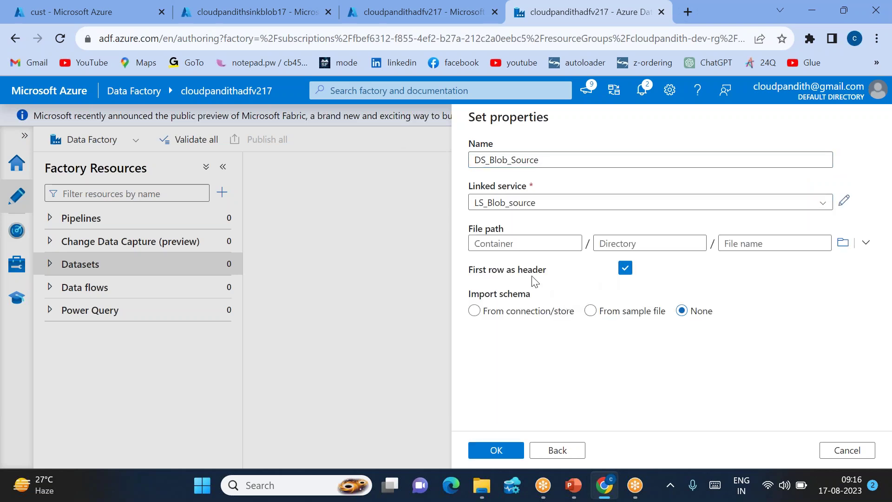
- Set the dataset's file path to the cust container and create the dataset
{"action": "left_click", "coordinate": [842, 242]}
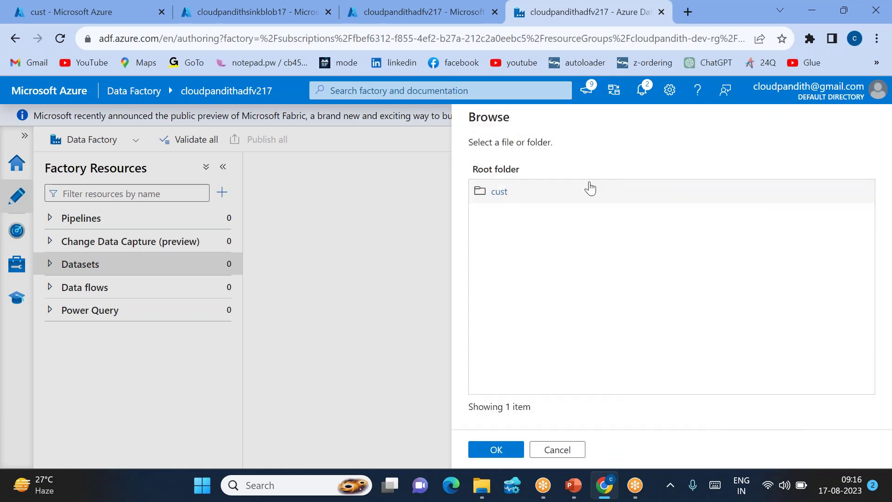
{"action": "left_click", "coordinate": [501, 192]}
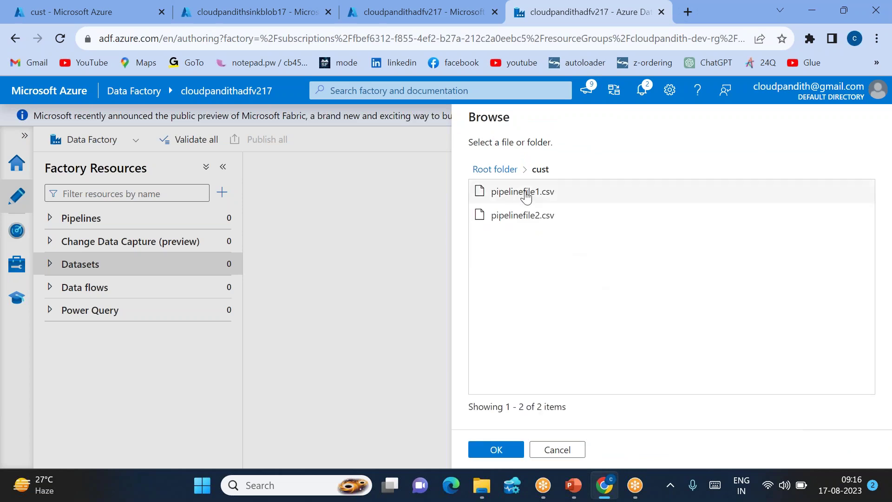
{"action": "left_click", "coordinate": [498, 454]}
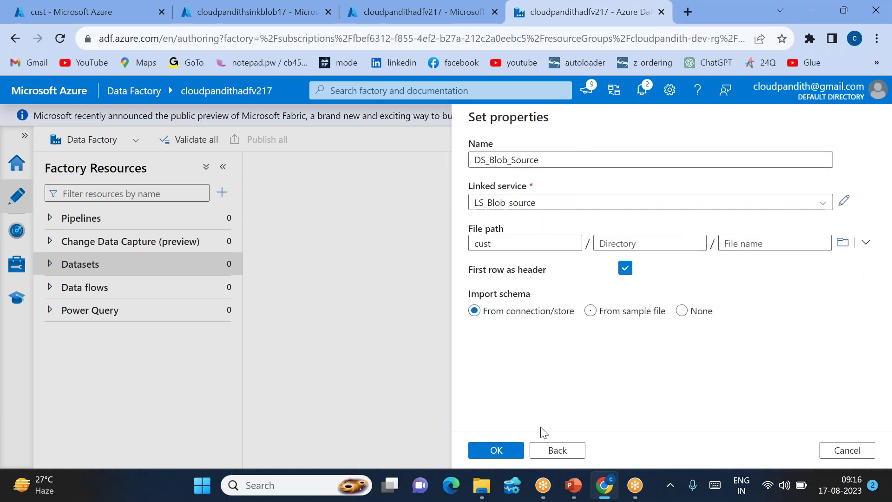
{"action": "left_click", "coordinate": [493, 450]}
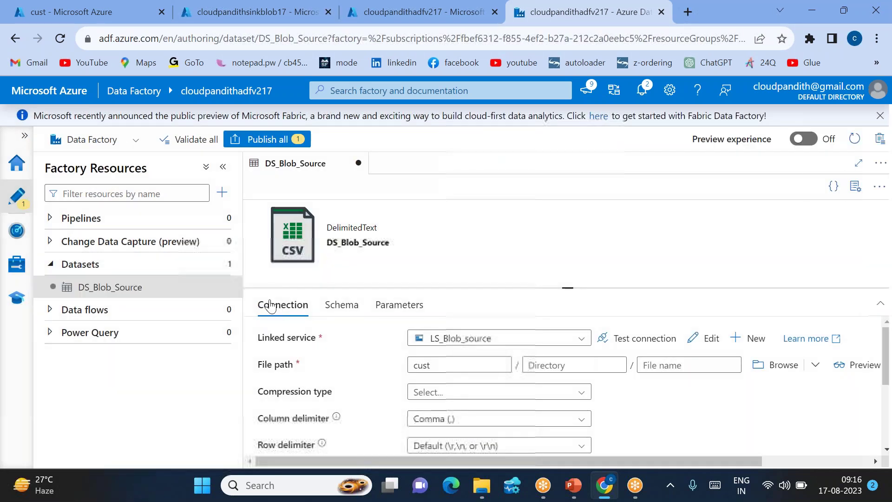
- Set the column delimiter of the DS_Blob_Source dataset to Pipe (|)
{"action": "left_click", "coordinate": [225, 264]}
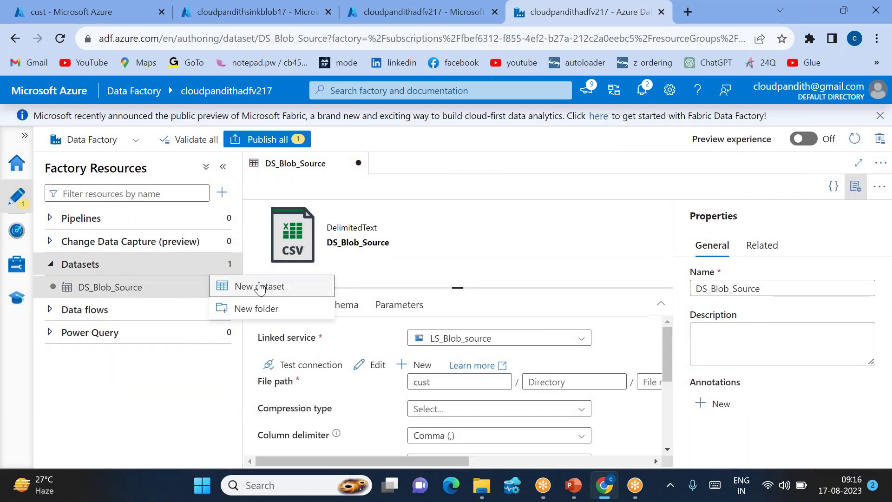
{"action": "left_click", "coordinate": [126, 292]}
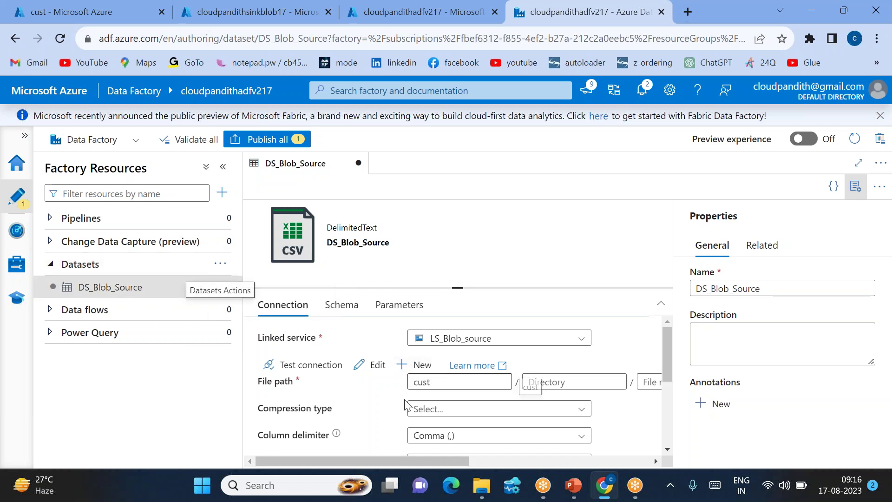
{"action": "scroll", "coordinate": [401, 406], "scroll_direction": "down", "scroll_amount": 2}
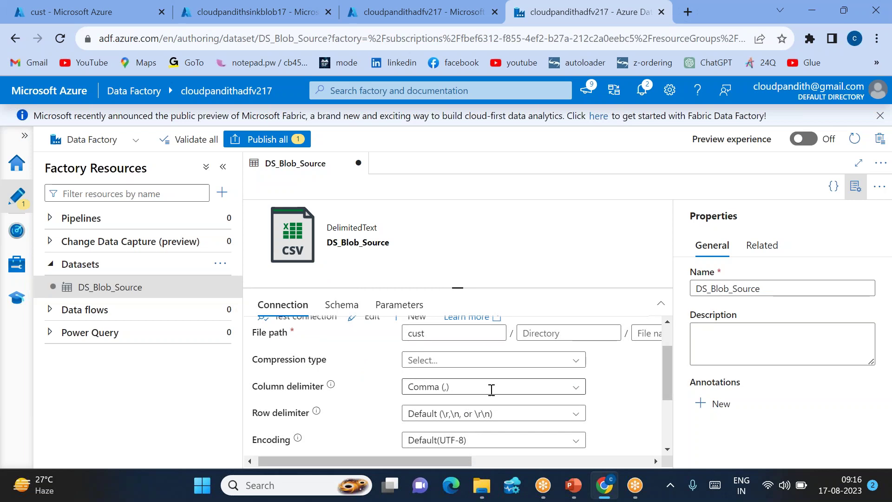
{"action": "left_click", "coordinate": [491, 388]}
{"action": "right_click", "coordinate": [492, 389]}
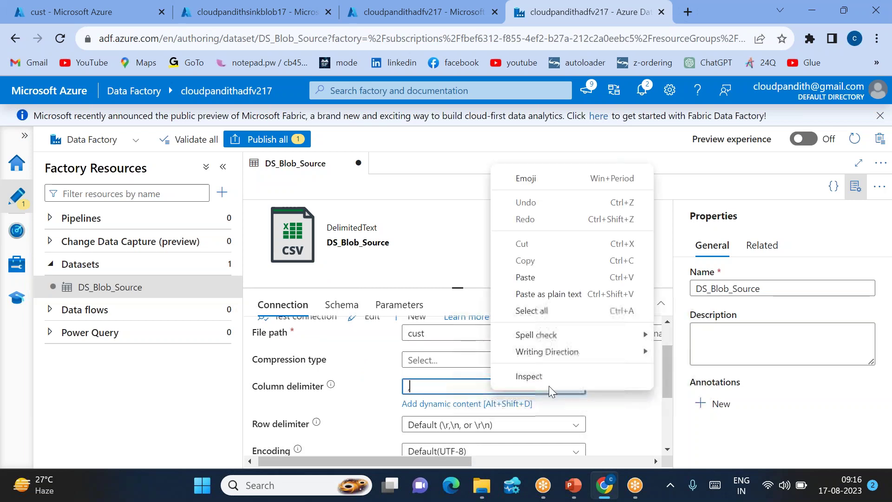
{"action": "left_click", "coordinate": [595, 404]}
{"action": "left_click", "coordinate": [576, 390]}
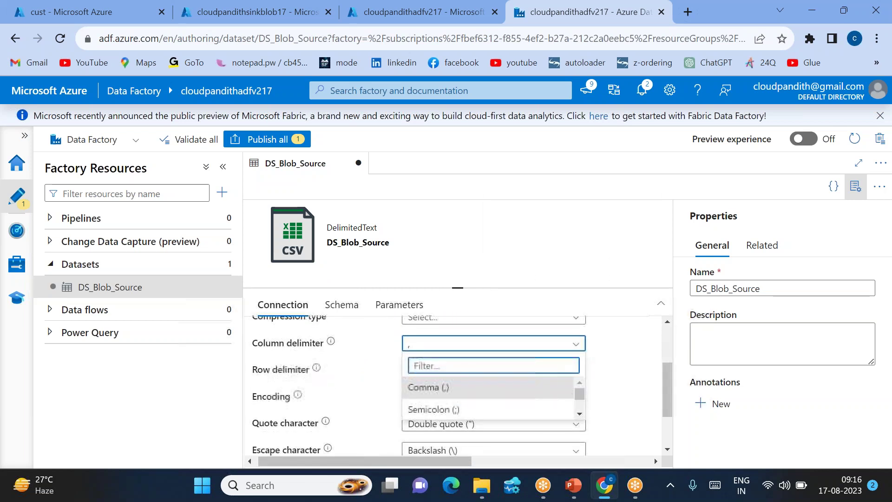
{"action": "scroll", "coordinate": [499, 408], "scroll_direction": "down", "scroll_amount": 1}
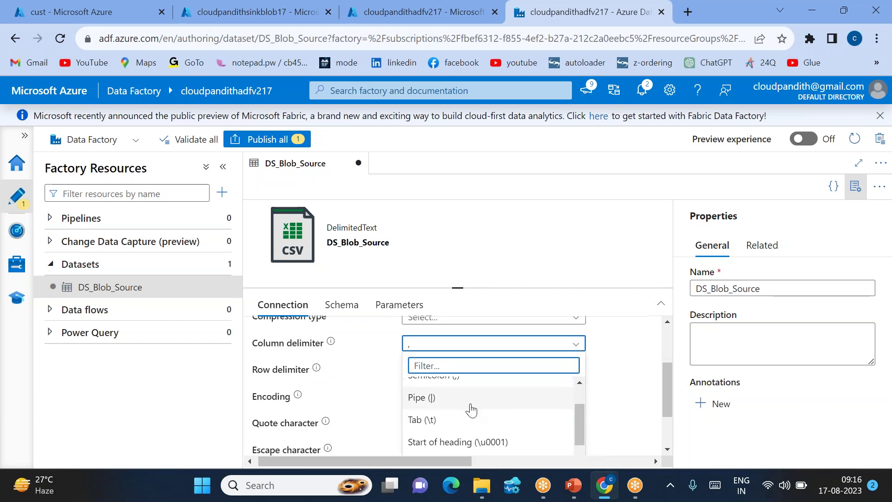
{"action": "left_click", "coordinate": [433, 398]}
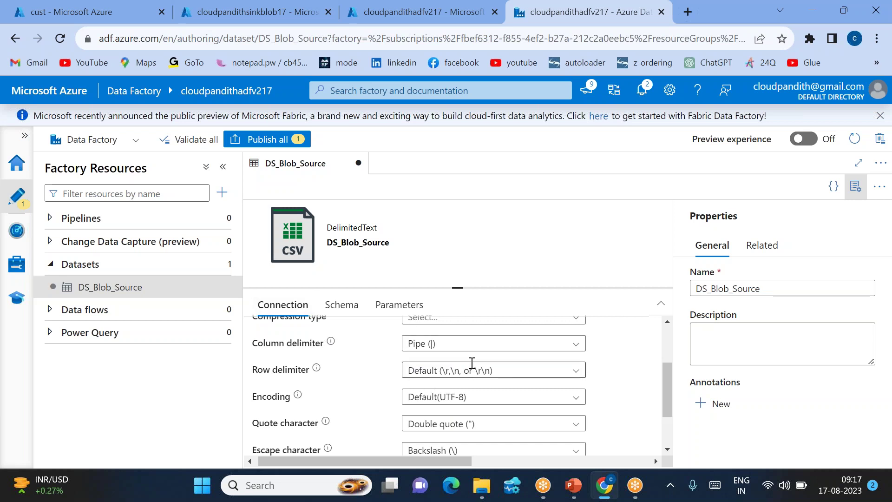
- Start another new dataset with Azure Blob Storage as data store and Parquet as format
{"action": "left_click", "coordinate": [217, 271]}
{"action": "left_click", "coordinate": [258, 342]}
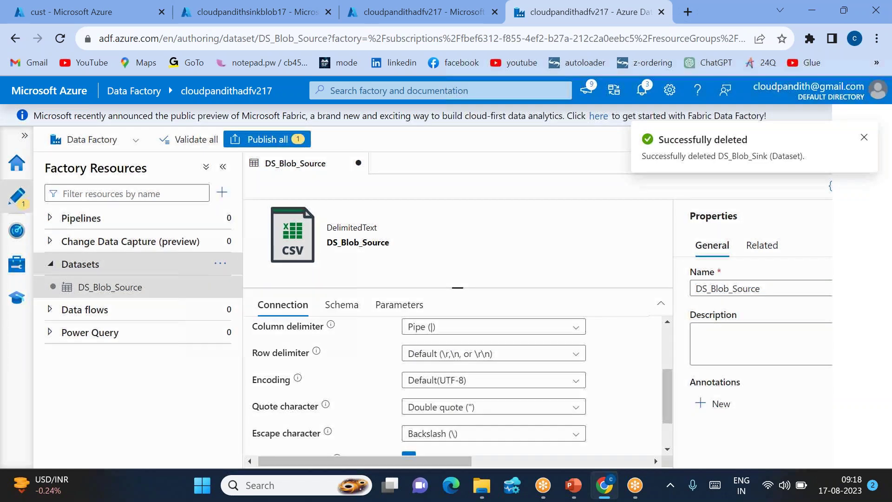
{"action": "type", "text": "blob"}
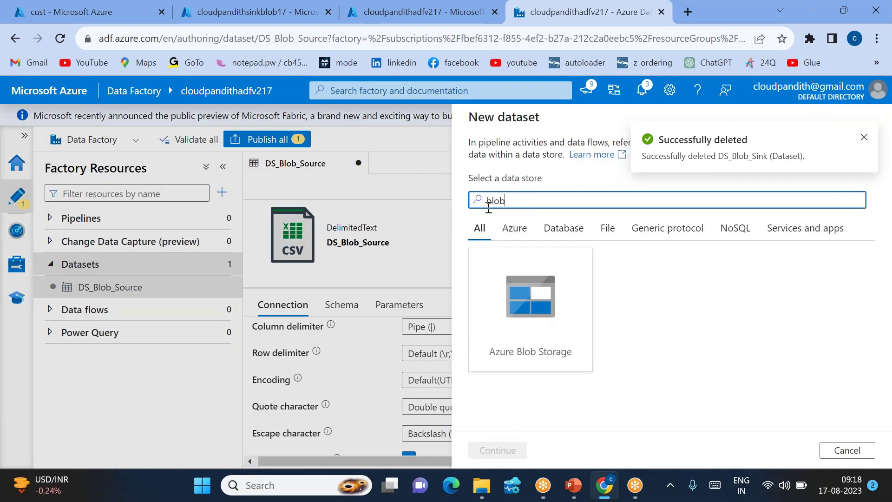
{"action": "double_click", "coordinate": [572, 365]}
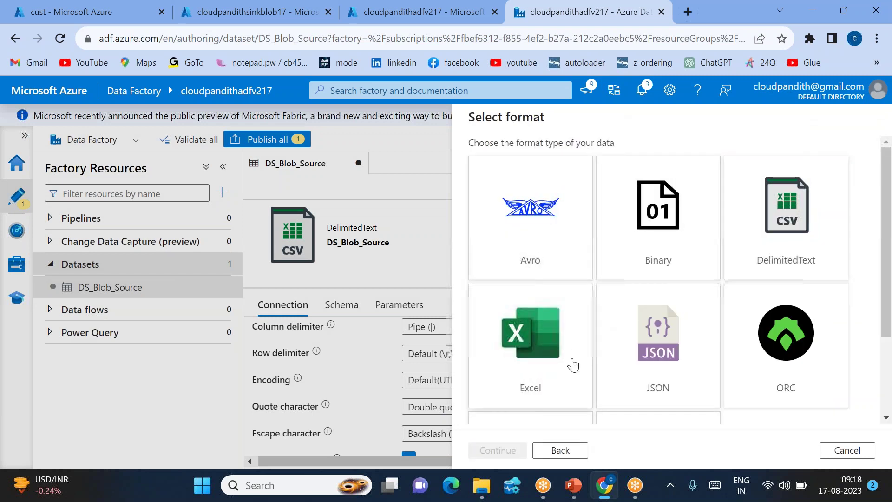
{"action": "scroll", "coordinate": [573, 365], "scroll_direction": "down", "scroll_amount": 3}
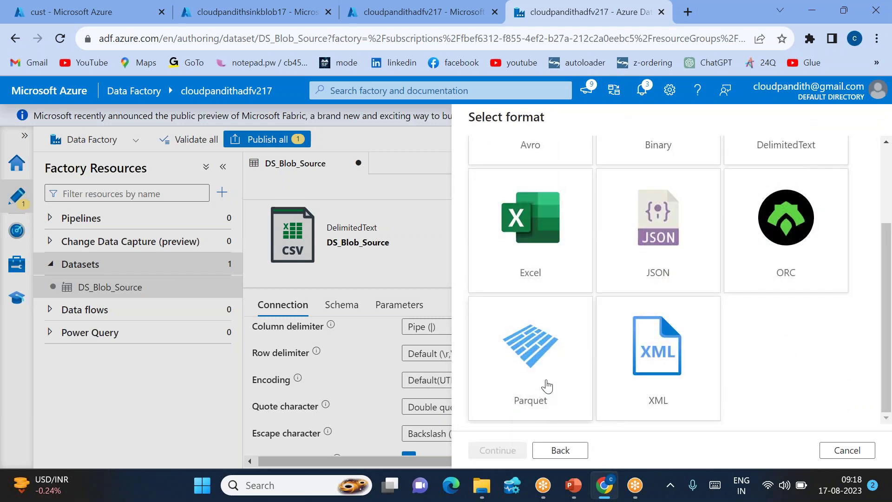
{"action": "double_click", "coordinate": [546, 385]}
- Name the dataset DS_Blob_Sink and assign it the linked service LS_Blob_Sink
{"action": "key", "text": "BackSpace"}
{"action": "type", "text": "DS_bL"}
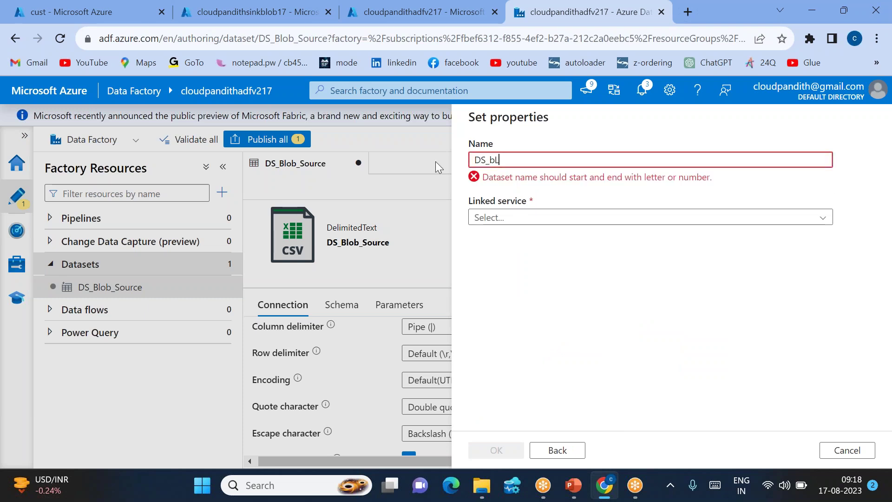
{"action": "key", "text": "BackSpace"}
{"action": "key", "text": "BackSpace"}
{"action": "type", "text": "Blob_Sink"}
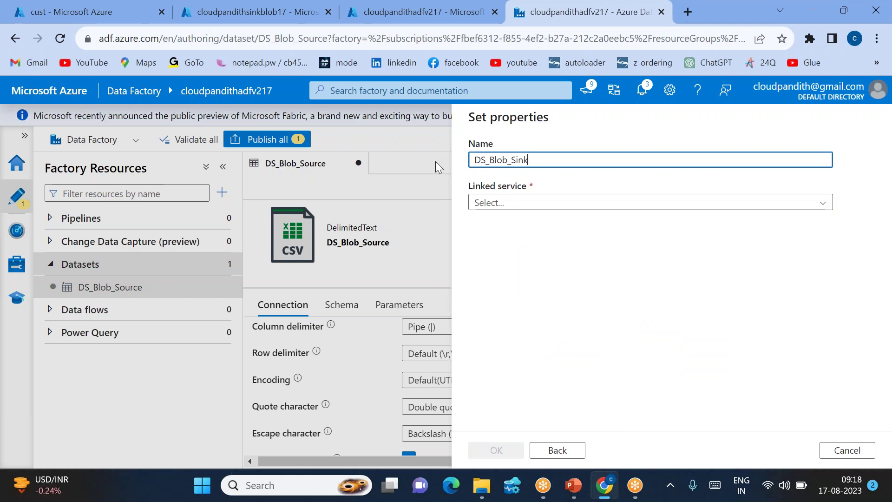
{"action": "left_click", "coordinate": [523, 202]}
{"action": "left_click", "coordinate": [511, 292]}
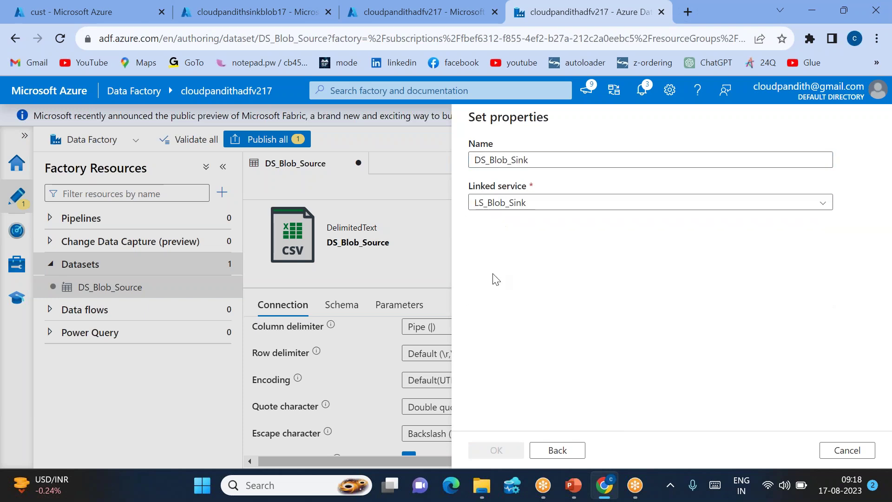
- Browse to the custout container as the sink dataset's file path and create the dataset
{"action": "left_click", "coordinate": [511, 243]}
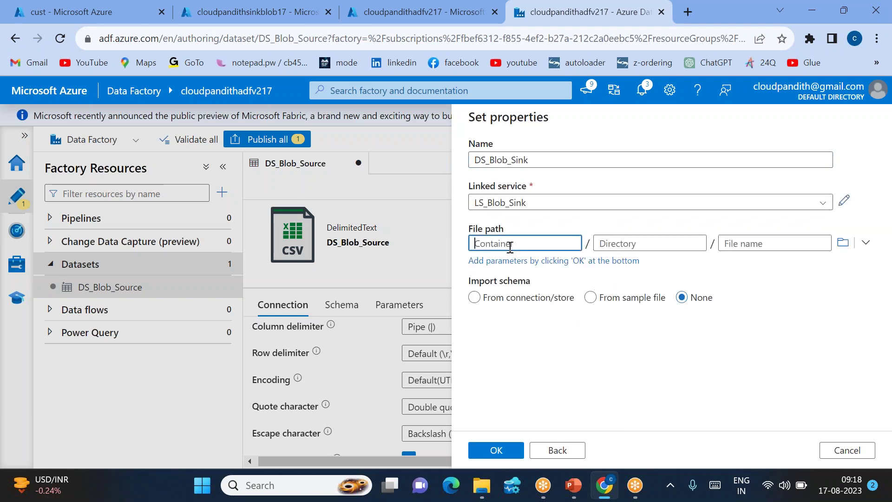
{"action": "left_click", "coordinate": [843, 241]}
{"action": "left_click", "coordinate": [493, 189]}
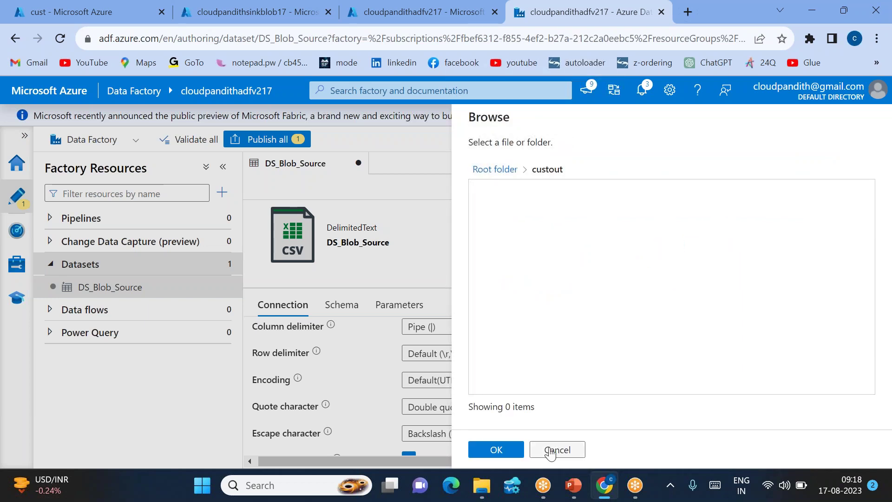
{"action": "left_click", "coordinate": [494, 450]}
{"action": "left_click", "coordinate": [495, 449]}
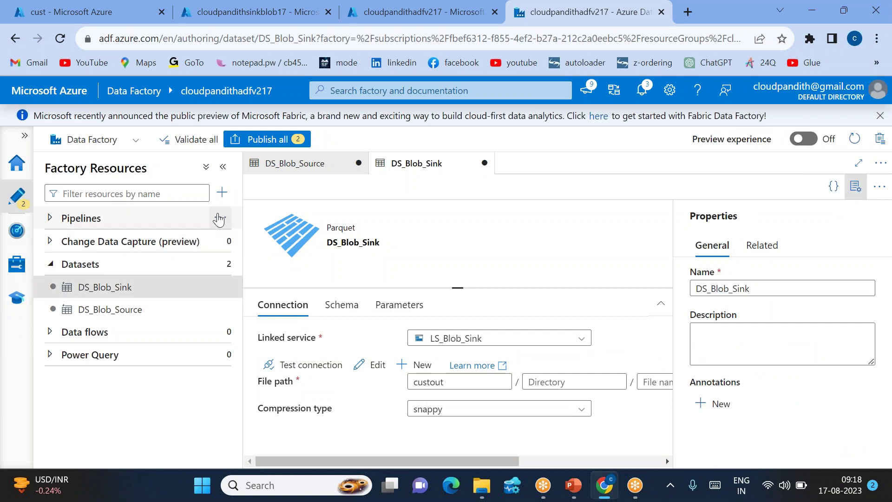
- Create a new pipeline, place a Copy data activity on its canvas, and hide the pipeline properties
{"action": "left_click", "coordinate": [220, 218]}
{"action": "left_click", "coordinate": [285, 242]}
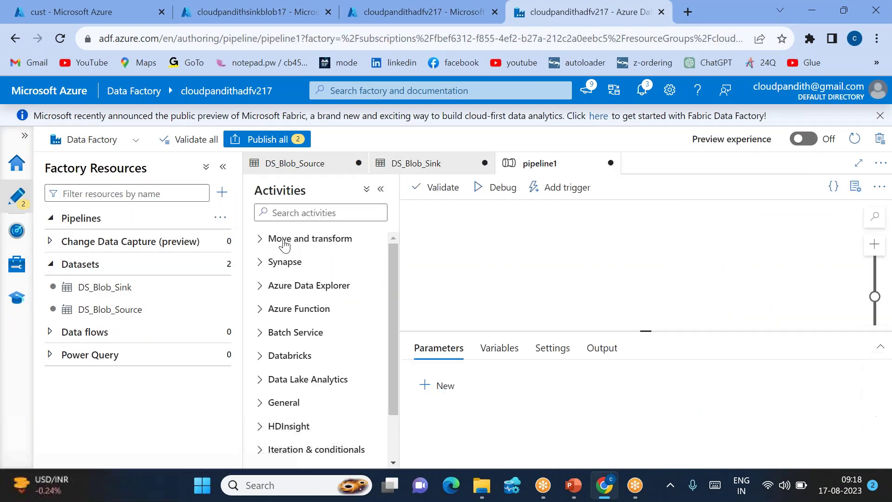
{"action": "left_click", "coordinate": [291, 215]}
{"action": "type", "text": "cop"}
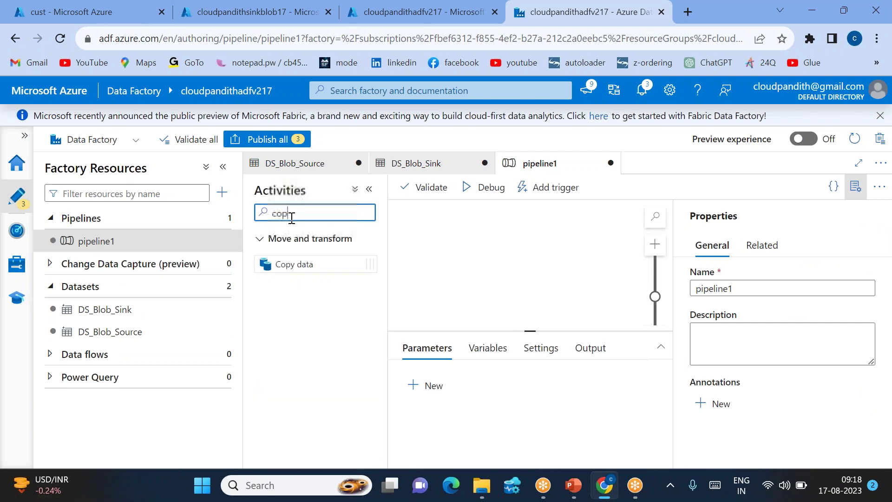
{"action": "left_click_drag", "start_coordinate": [294, 263], "coordinate": [538, 230]}
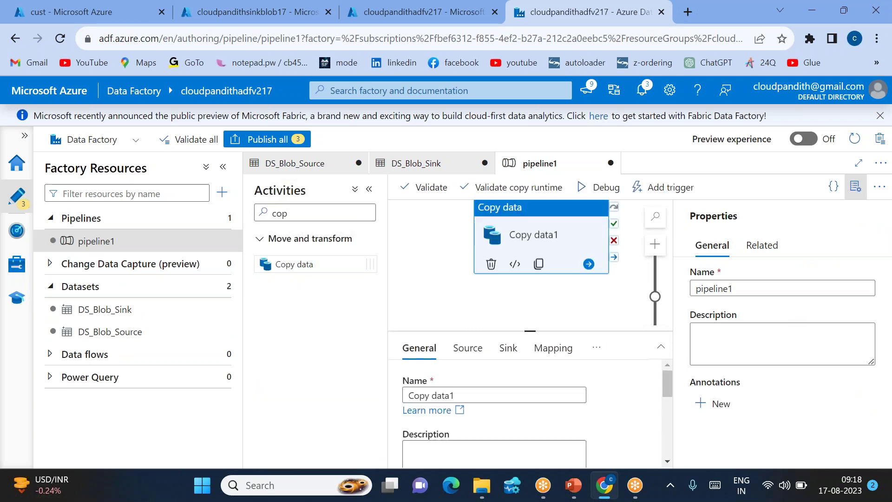
{"action": "left_click", "coordinate": [861, 188]}
- Assign DS_Blob_Source as the copy activity's source dataset and DS_Blob_Sink as its sink dataset
{"action": "left_click", "coordinate": [467, 348]}
{"action": "left_click", "coordinate": [620, 382]}
{"action": "left_click", "coordinate": [604, 421]}
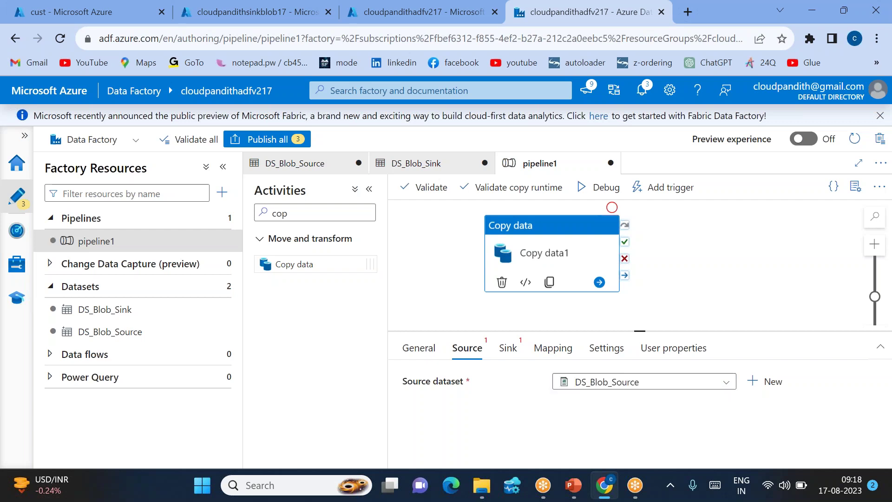
{"action": "left_click", "coordinate": [507, 349]}
{"action": "left_click", "coordinate": [598, 384]}
{"action": "left_click", "coordinate": [627, 402]}
{"action": "left_click_drag", "start_coordinate": [637, 330], "coordinate": [636, 308]}
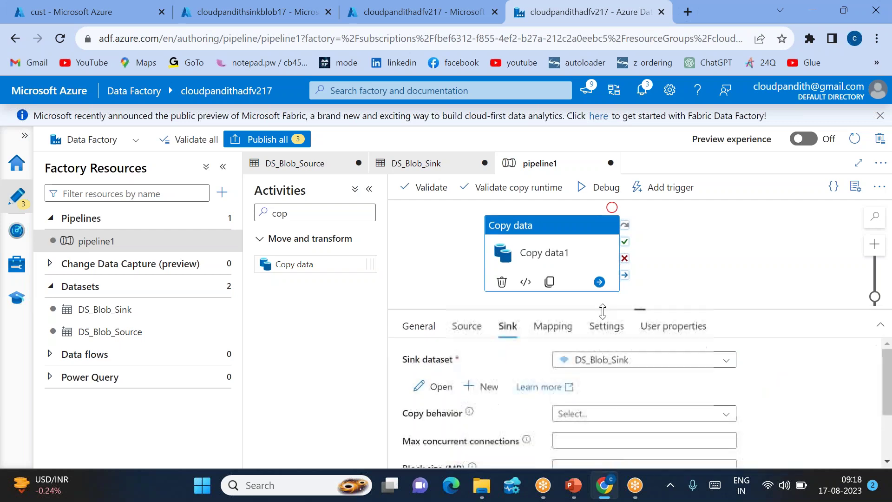
- Set the copy activity's source file path type to Wildcard file path
{"action": "left_click", "coordinate": [466, 326]}
{"action": "scroll", "coordinate": [604, 372], "scroll_direction": "down", "scroll_amount": 1}
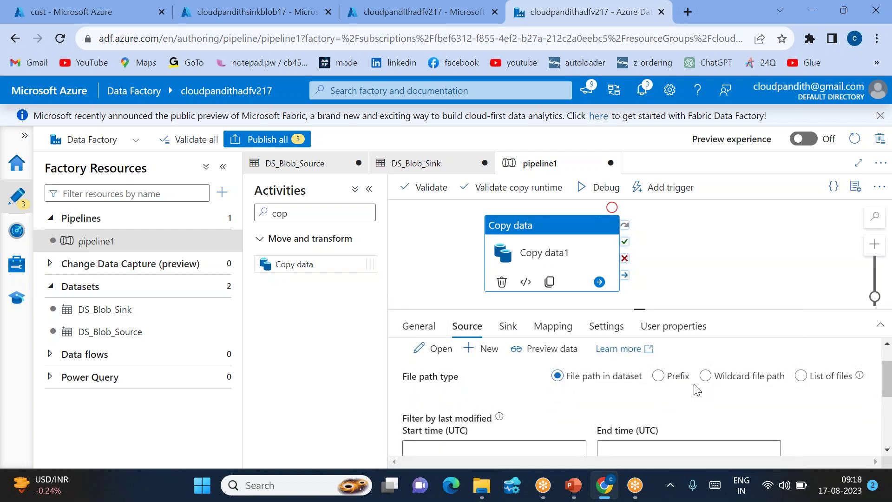
{"action": "left_click", "coordinate": [705, 375]}
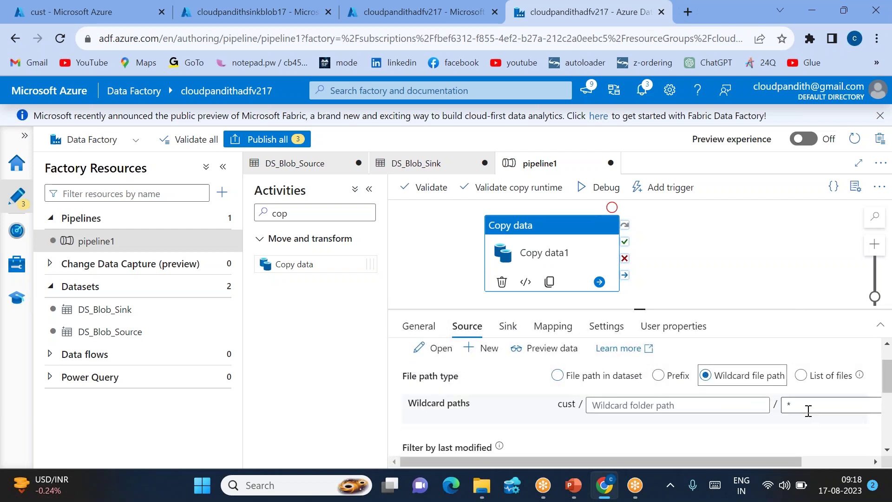
{"action": "left_click", "coordinate": [787, 405]}
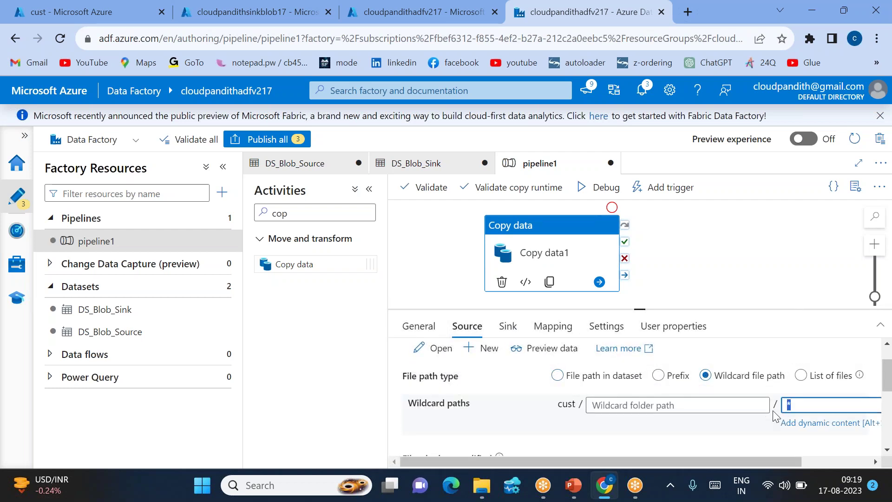
- Run the pipeline in debug mode and refresh its run status
{"action": "left_click", "coordinate": [612, 194]}
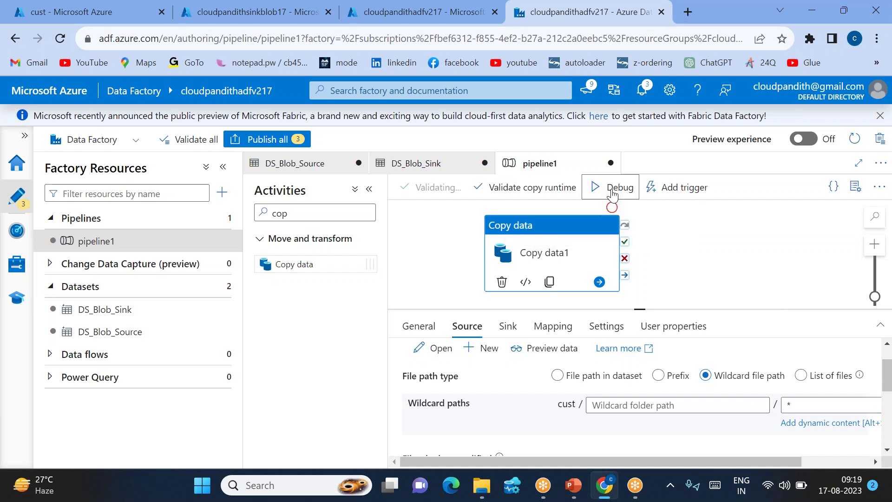
{"action": "left_click", "coordinate": [729, 268]}
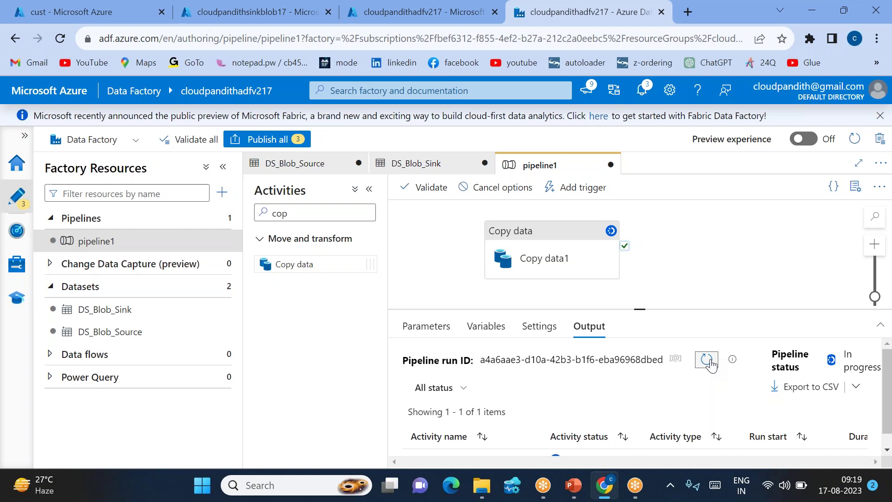
{"action": "left_click", "coordinate": [711, 364]}
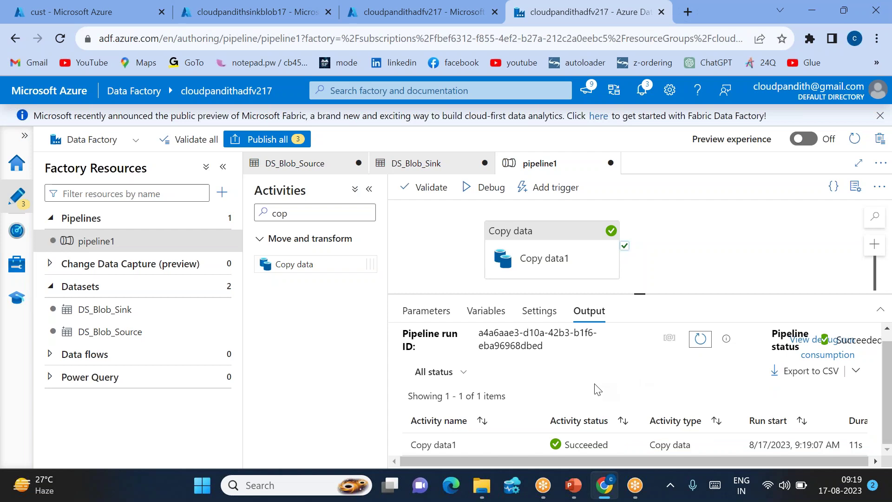
- Review the copy activity's run details, checking the files and rows read and written, and close them
{"action": "mouse_move", "coordinate": [517, 444]}
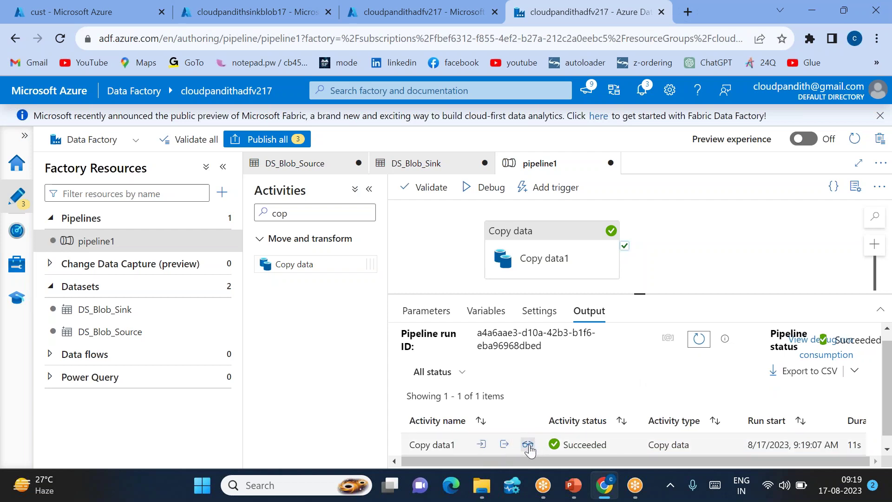
{"action": "left_click", "coordinate": [528, 445]}
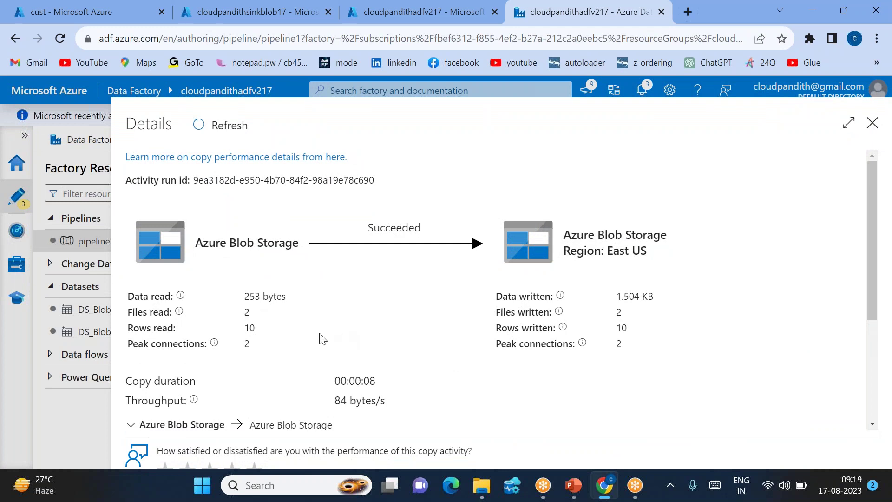
{"action": "double_click", "coordinate": [621, 328]}
{"action": "left_click", "coordinate": [873, 124]}
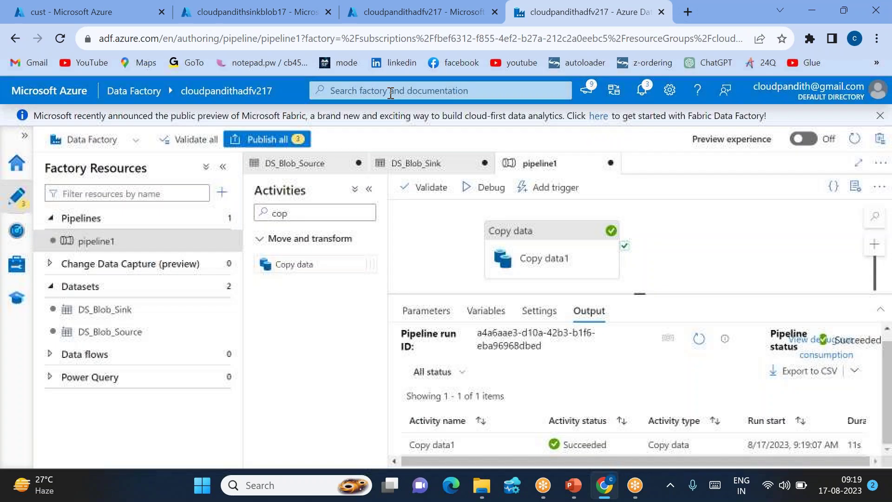
- Open the custout container in the cloudpandithsinkblob17 storage account and view the contents of pipelinefile1.parquet in the editor
{"action": "left_click", "coordinate": [233, 11]}
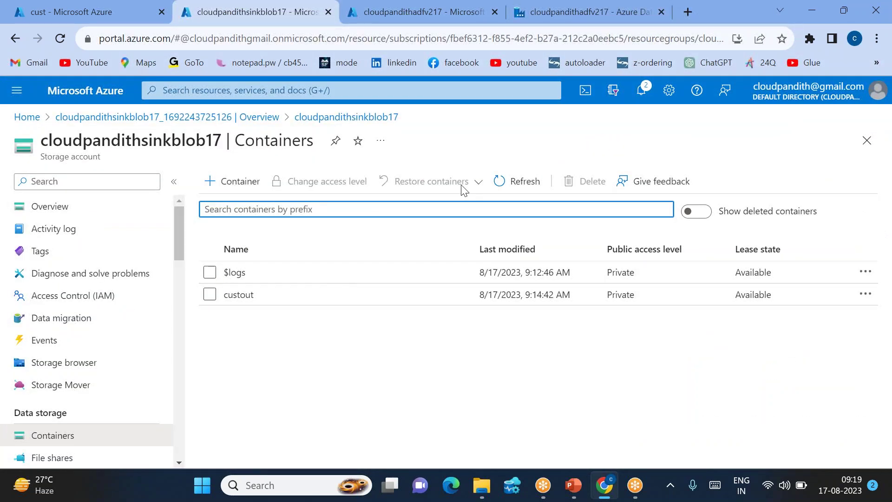
{"action": "left_click", "coordinate": [249, 295]}
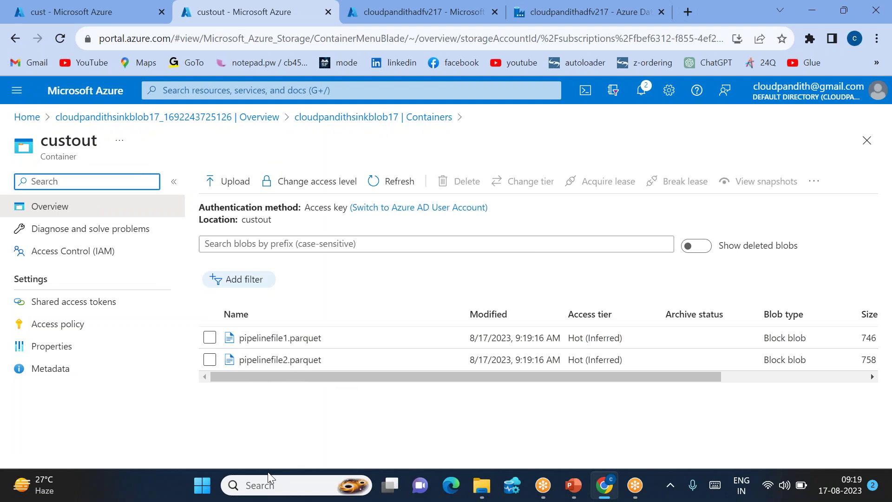
{"action": "left_click", "coordinate": [316, 338]}
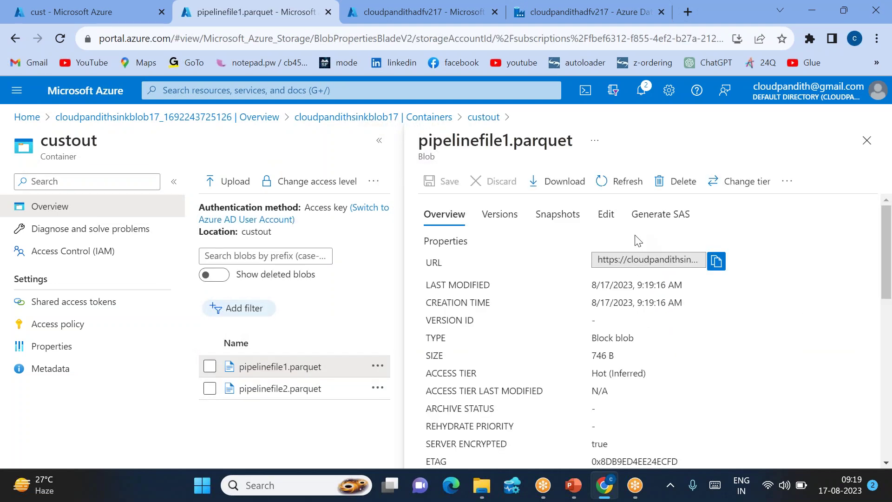
{"action": "left_click", "coordinate": [605, 214]}
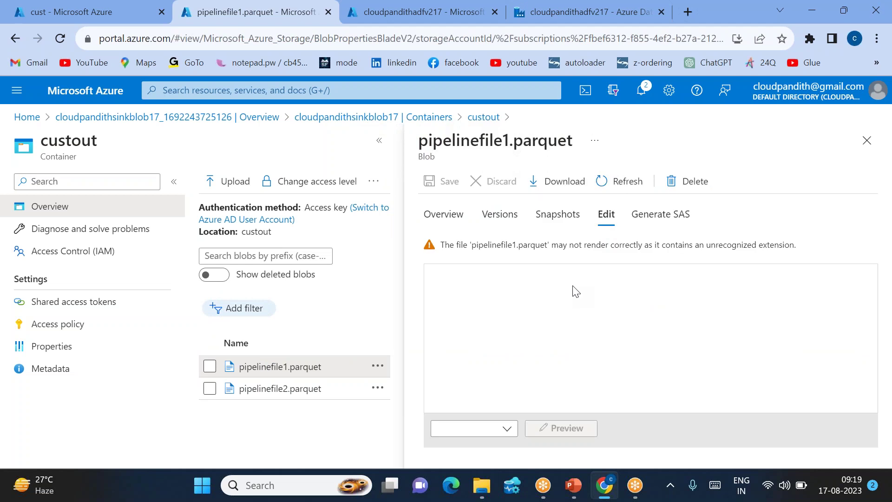
- Select part of the displayed content of pipelinefile1.parquet, close the blob, and launch the desktop Parquet viewer application
{"action": "left_click_drag", "start_coordinate": [496, 285], "coordinate": [624, 403]}
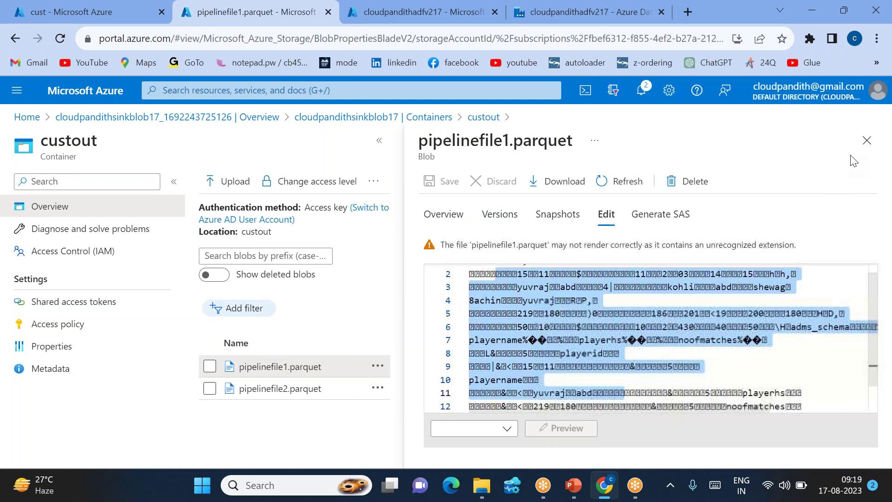
{"action": "left_click", "coordinate": [866, 141]}
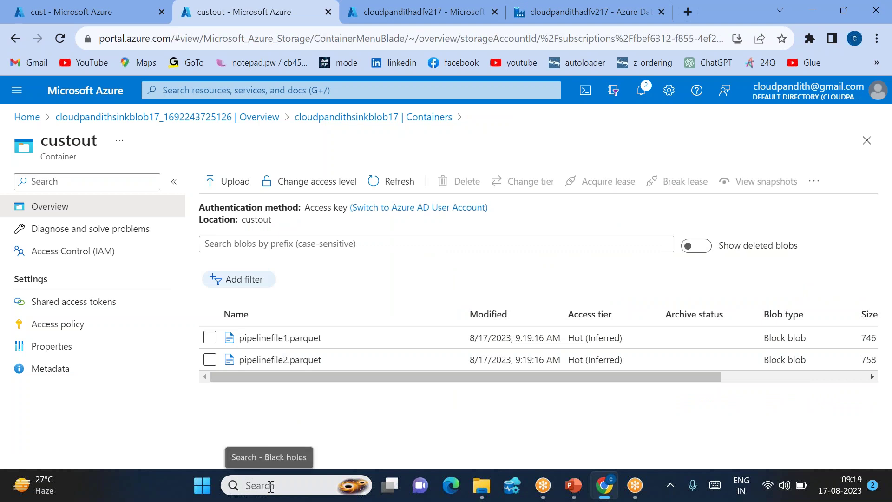
{"action": "left_click", "coordinate": [270, 485]}
{"action": "type", "text": "parquet"}
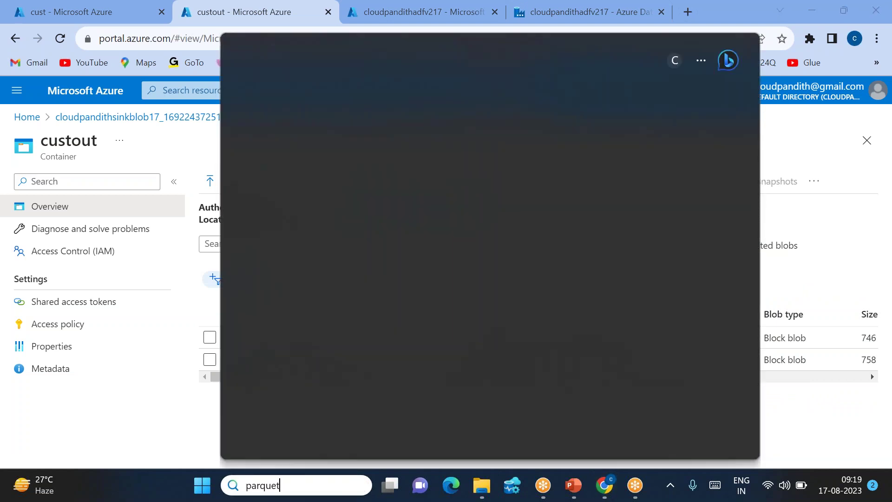
{"action": "left_click", "coordinate": [309, 135]}
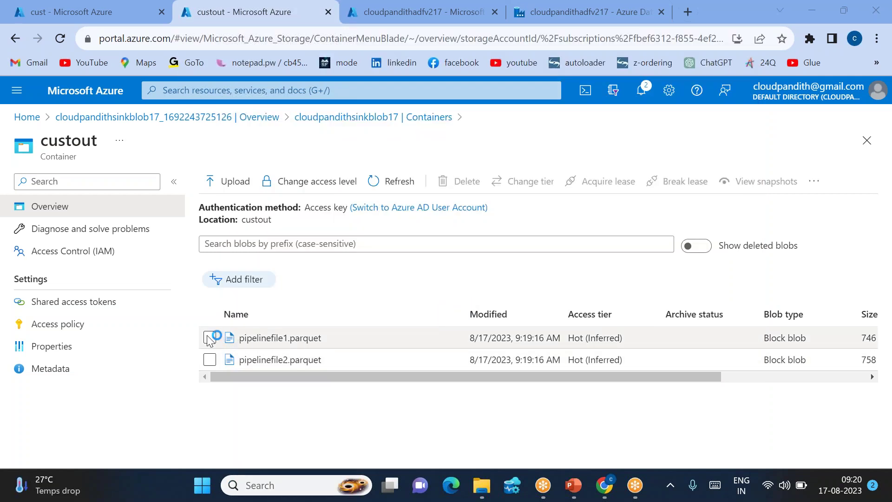
- Download pipelinefile1.parquet and pipelinefile2.parquet from the custout container
{"action": "left_click_drag", "start_coordinate": [539, 377], "coordinate": [742, 377]}
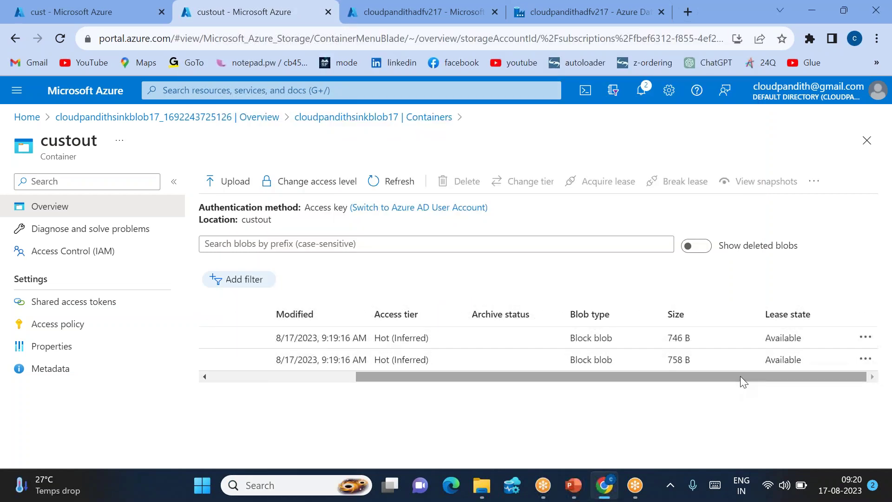
{"action": "left_click", "coordinate": [864, 338]}
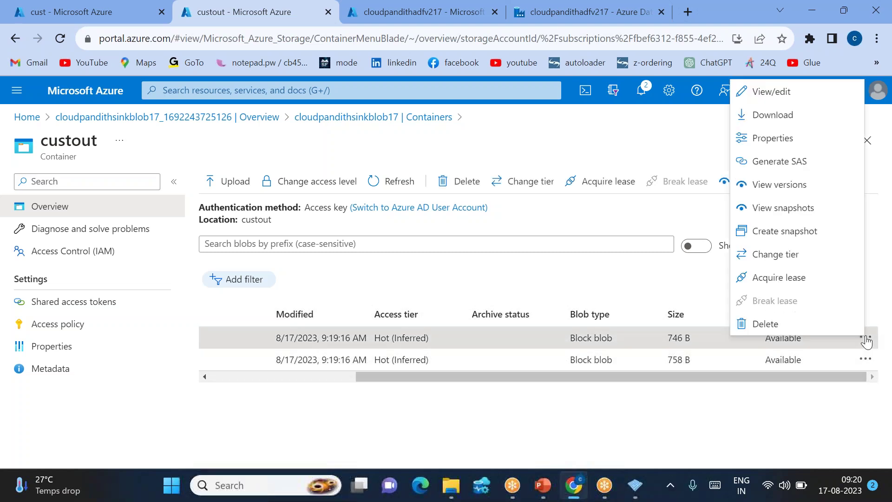
{"action": "left_click", "coordinate": [772, 116]}
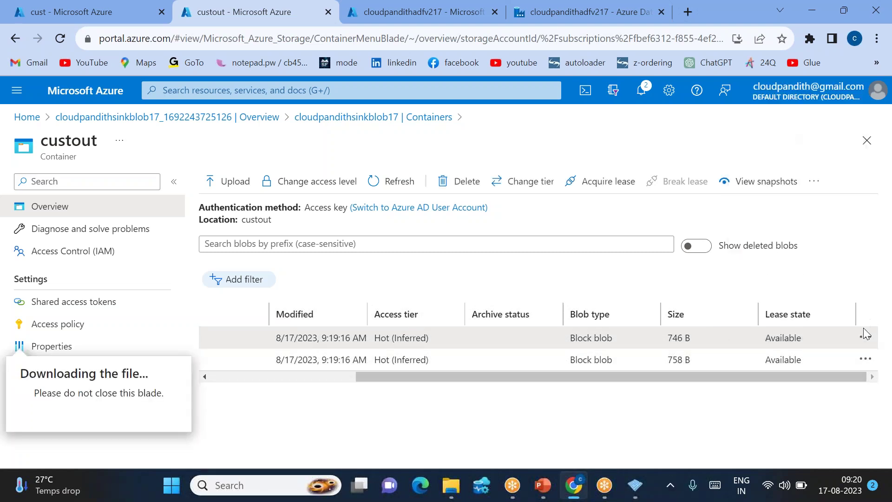
{"action": "left_click", "coordinate": [865, 359]}
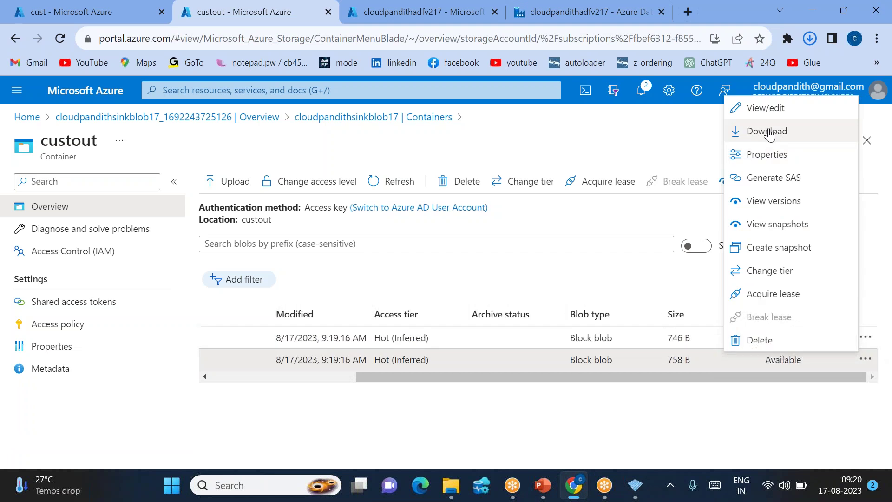
{"action": "left_click", "coordinate": [768, 131]}
- Switch to the Parquet viewer, open pipelinefile1 from Downloads with all fields loaded, and examine its rows
{"action": "left_click", "coordinate": [622, 432]}
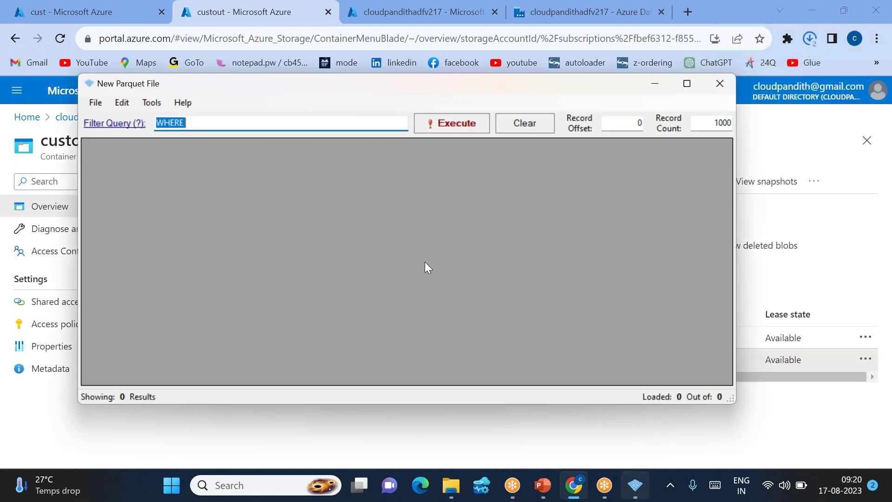
{"action": "left_click", "coordinate": [94, 103]}
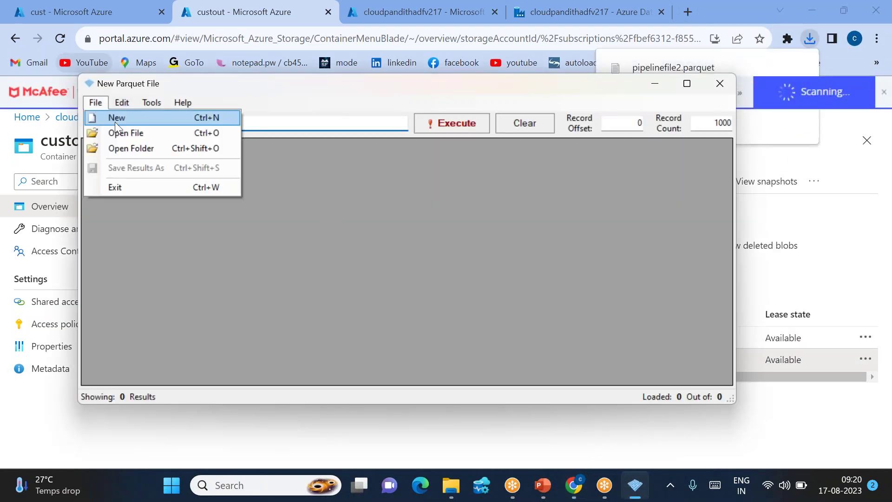
{"action": "left_click", "coordinate": [126, 132]}
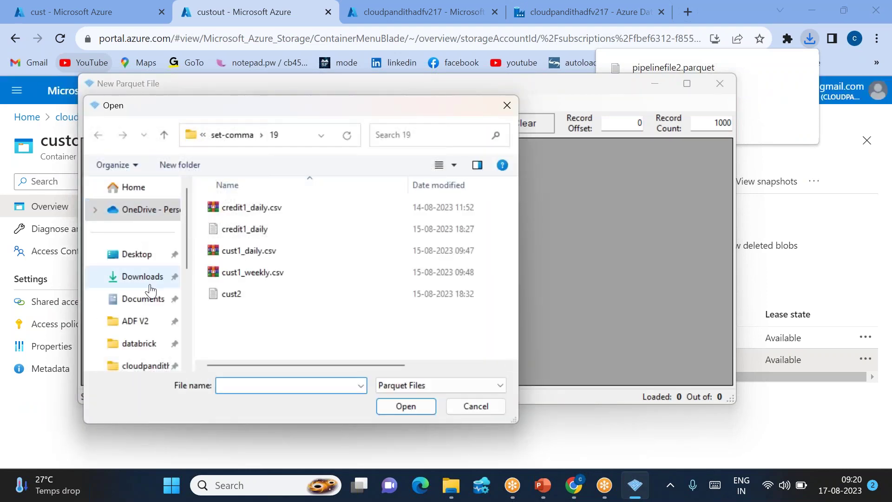
{"action": "left_click", "coordinate": [142, 277]}
{"action": "left_click", "coordinate": [337, 209]}
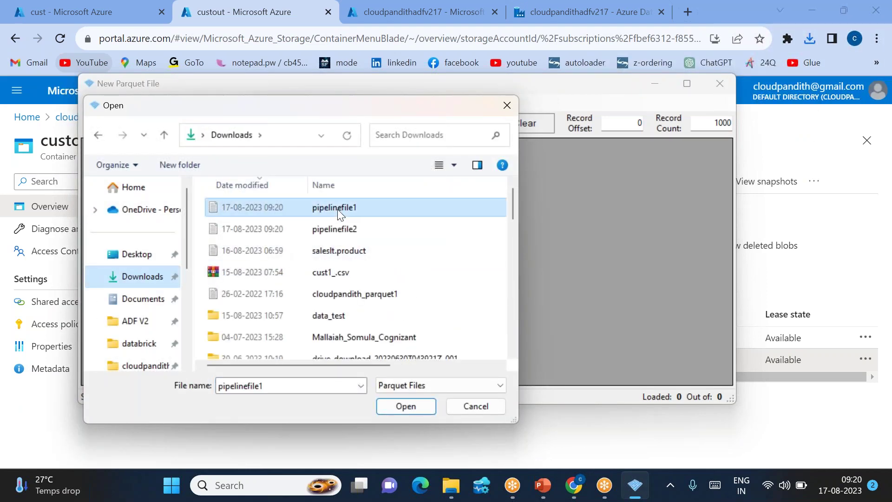
{"action": "double_click", "coordinate": [337, 209]}
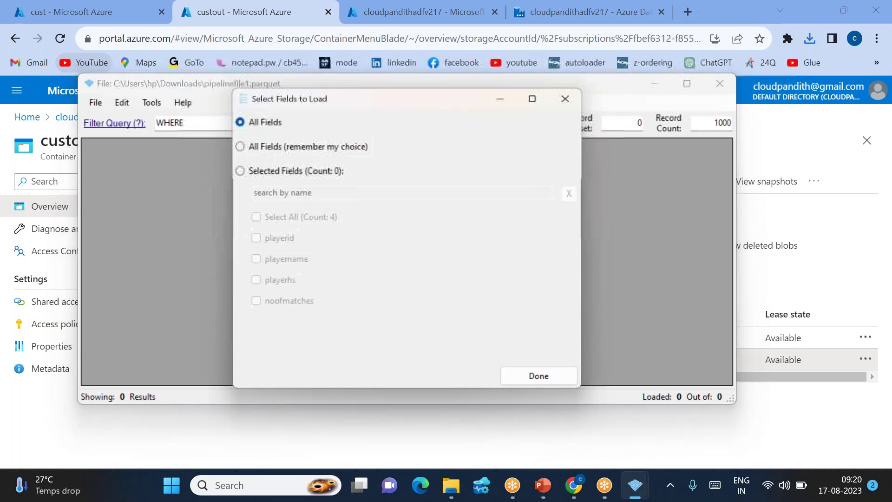
{"action": "left_click", "coordinate": [538, 375]}
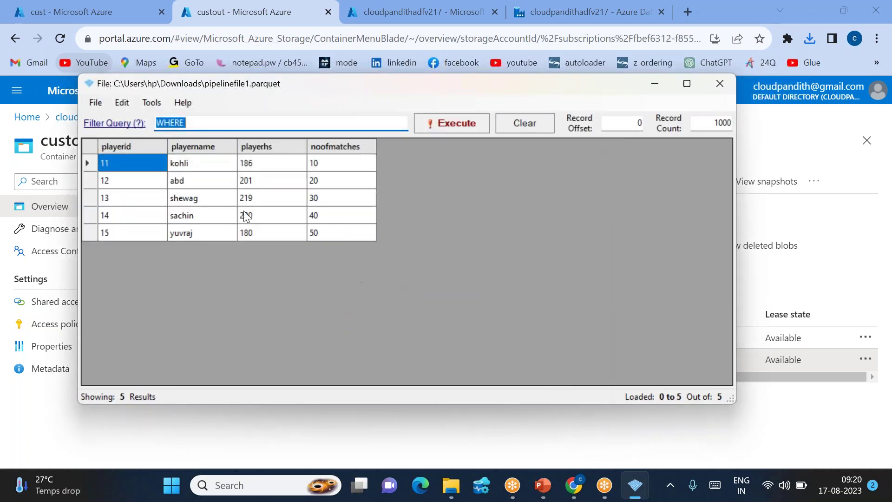
{"action": "left_click_drag", "start_coordinate": [127, 162], "coordinate": [338, 231]}
- Open pipelinefile2 from Downloads with all fields, examine its rows, and minimize the Parquet viewer
{"action": "left_click", "coordinate": [97, 102]}
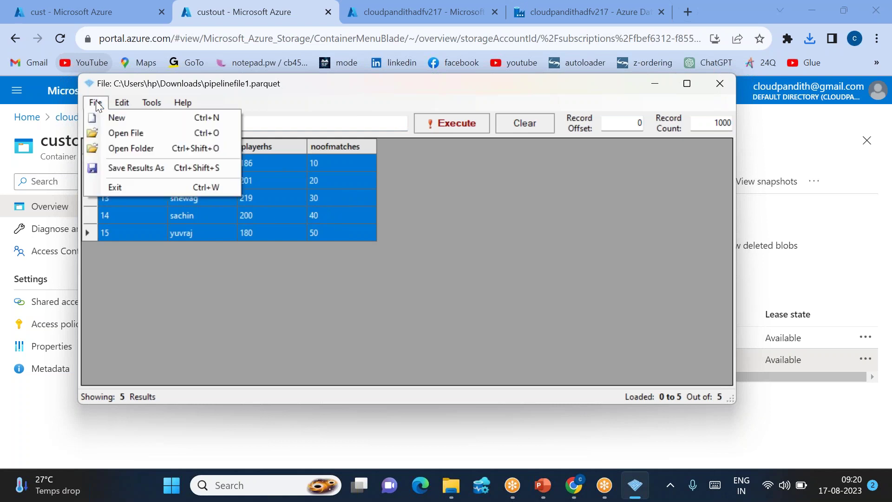
{"action": "left_click", "coordinate": [121, 132]}
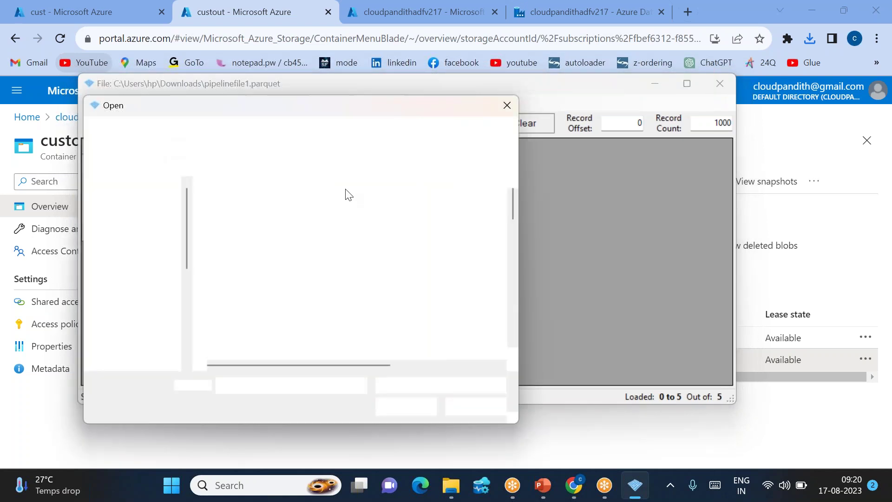
{"action": "double_click", "coordinate": [278, 231]}
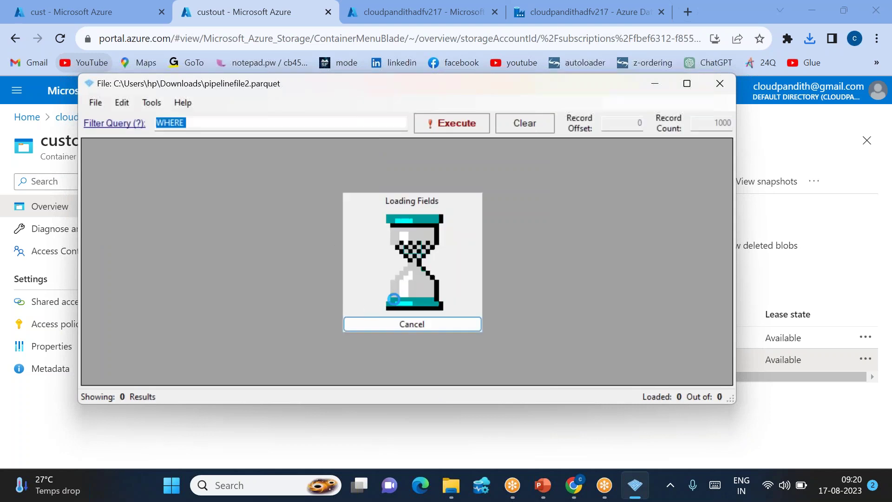
{"action": "left_click", "coordinate": [543, 378]}
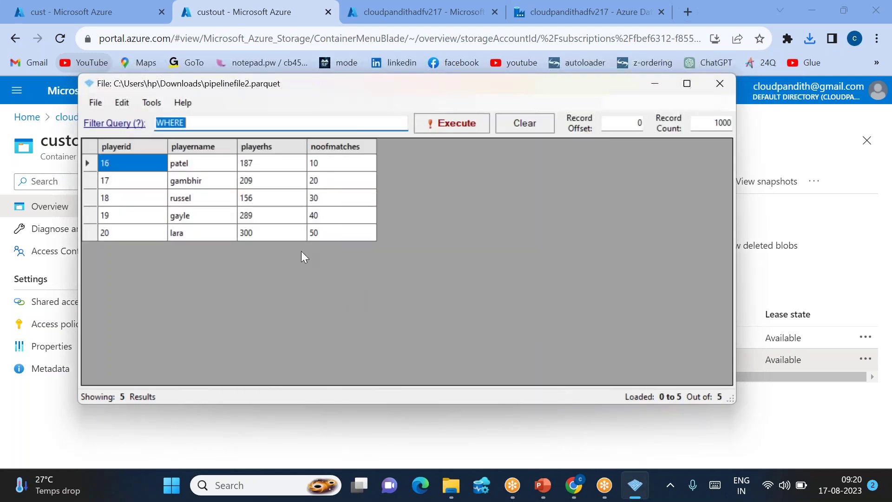
{"action": "left_click_drag", "start_coordinate": [129, 161], "coordinate": [340, 233]}
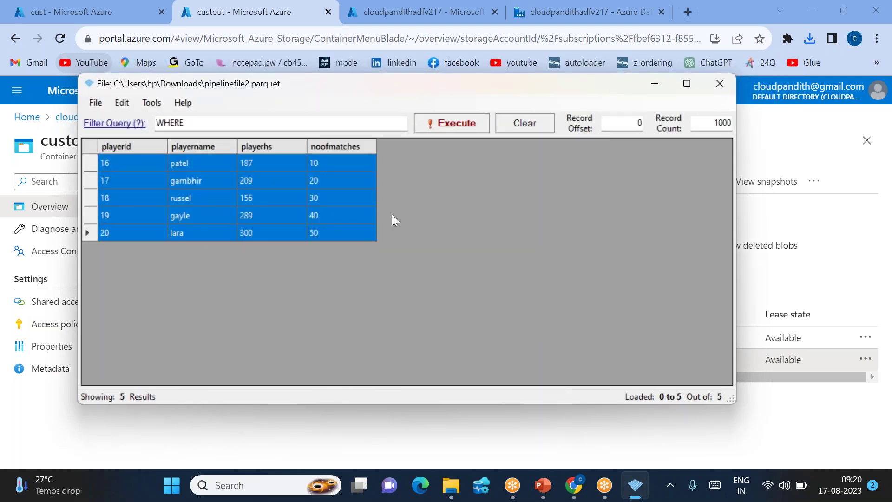
{"action": "left_click", "coordinate": [655, 84]}
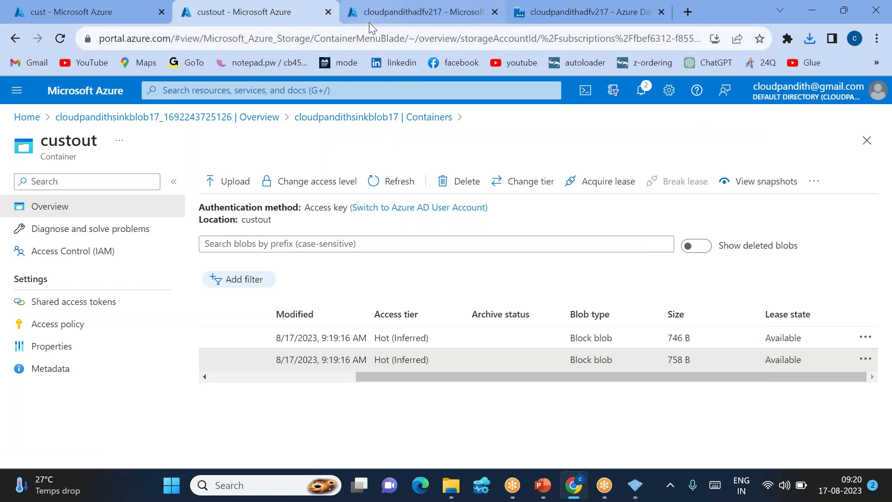
- View the contents of pipelinefile1.csv in the source cust container for comparison, and close the blob
{"action": "left_click", "coordinate": [74, 12]}
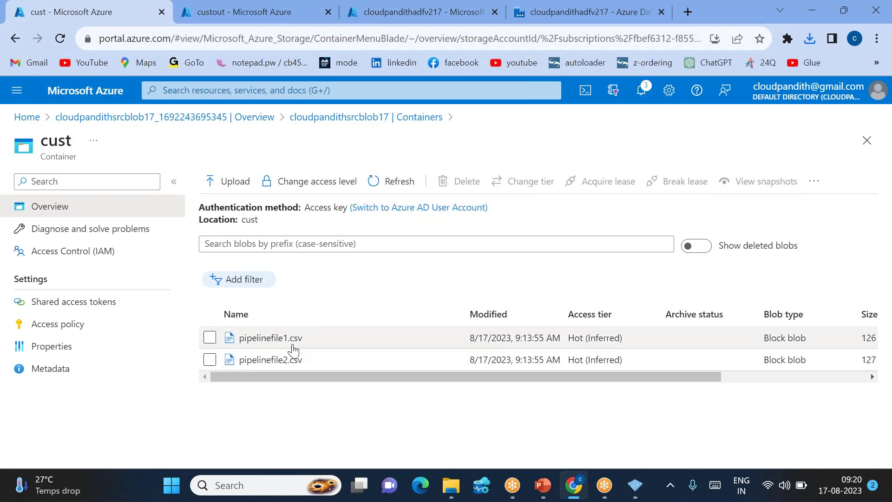
{"action": "left_click", "coordinate": [292, 339]}
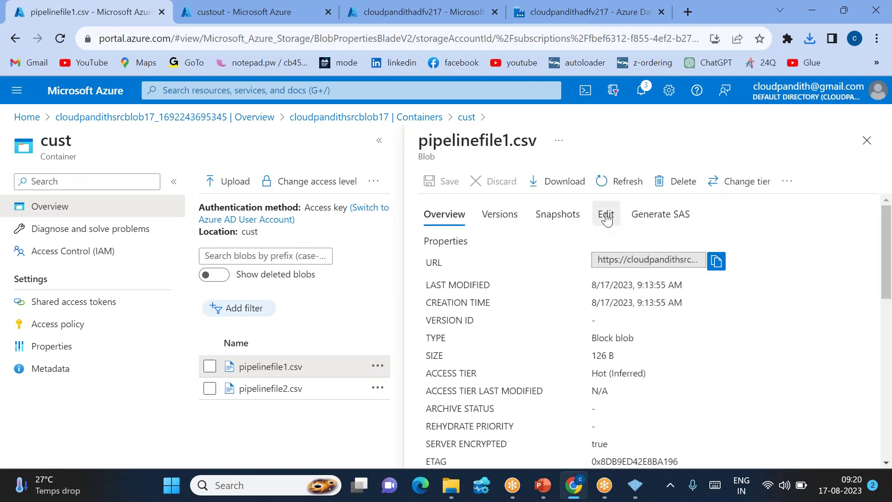
{"action": "left_click", "coordinate": [606, 214]}
{"action": "left_click", "coordinate": [595, 281]}
{"action": "left_click_drag", "start_coordinate": [469, 241], "coordinate": [608, 322]}
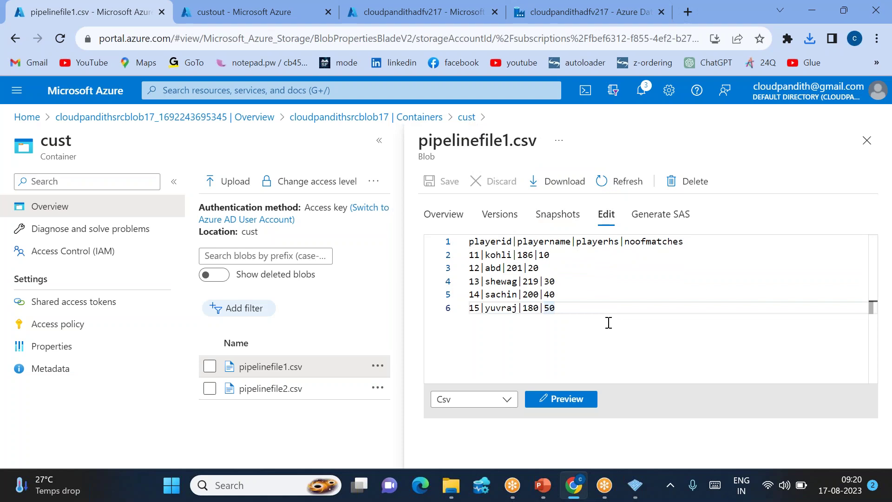
{"action": "left_click", "coordinate": [867, 140]}
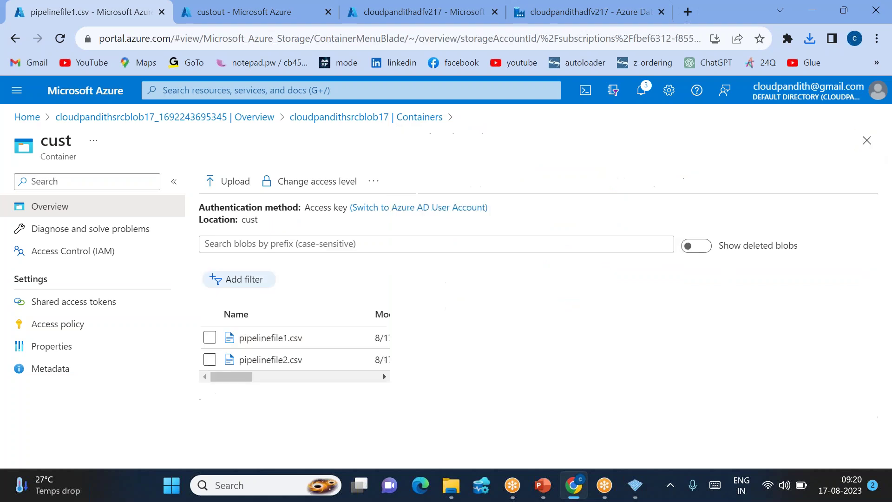
- Delete pipelinefile1.csv and pipelinefile2.csv from the source cust container
{"action": "left_click", "coordinate": [210, 338]}
{"action": "left_click", "coordinate": [209, 359]}
{"action": "left_click", "coordinate": [455, 190]}
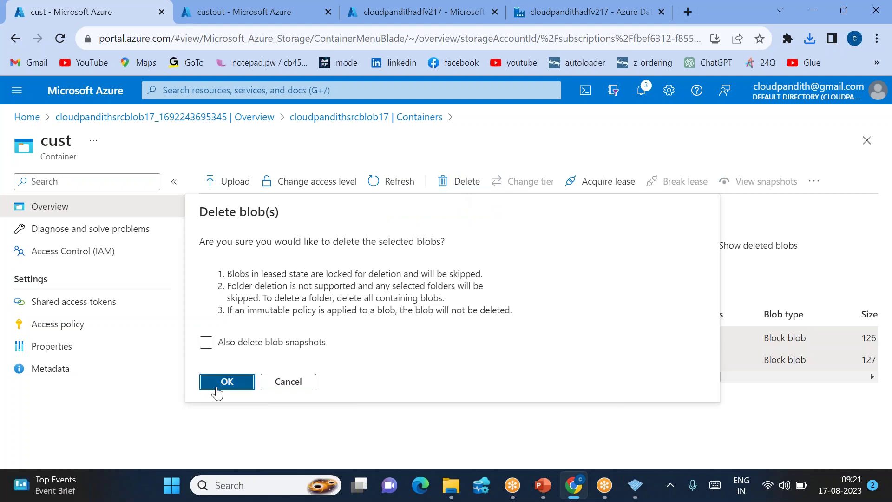
{"action": "left_click", "coordinate": [225, 378]}
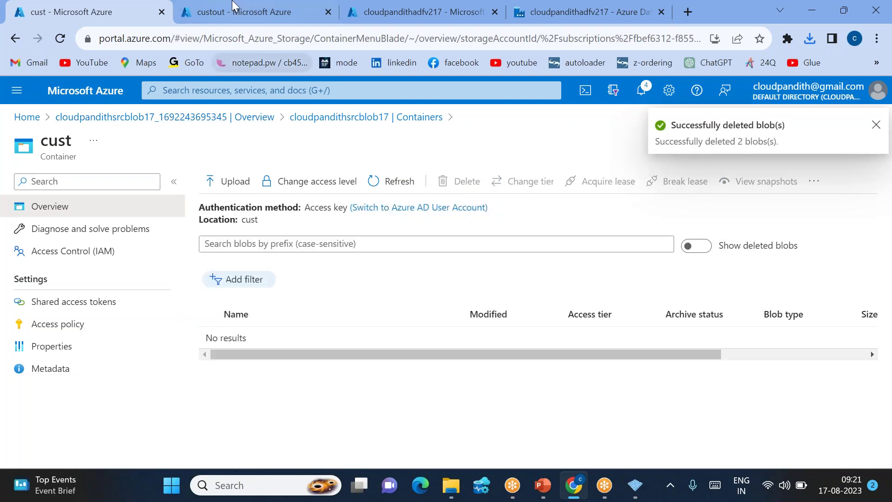
- Delete pipelinefile1.parquet and pipelinefile2.parquet from the sink custout container
{"action": "left_click", "coordinate": [235, 10]}
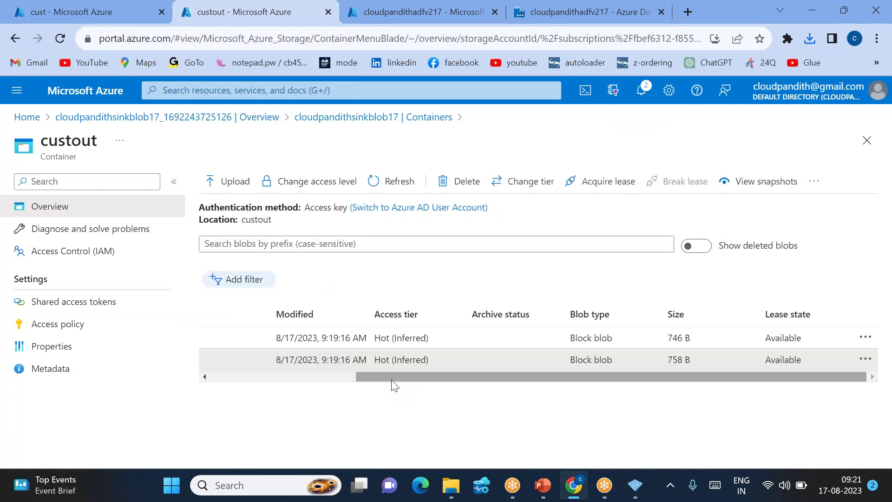
{"action": "left_click_drag", "start_coordinate": [408, 377], "coordinate": [260, 377]}
{"action": "left_click", "coordinate": [210, 338]}
{"action": "left_click", "coordinate": [461, 180]}
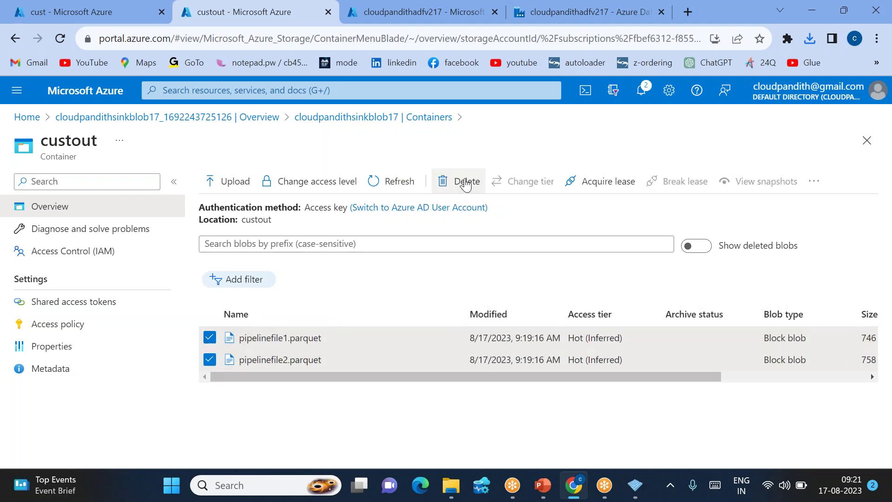
{"action": "left_click", "coordinate": [227, 382]}
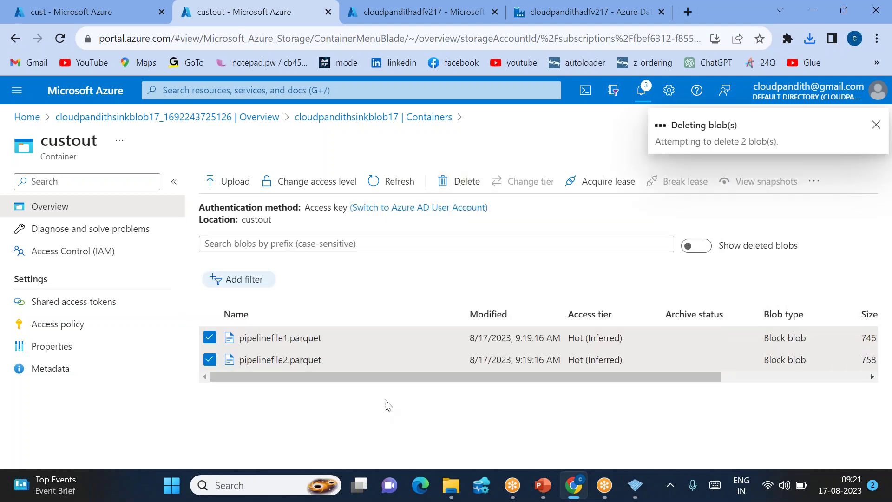
- Upload dollarpipe1.csv and dollarpipe2.csv from the local folder 22 to the source cust container
{"action": "left_click", "coordinate": [76, 7]}
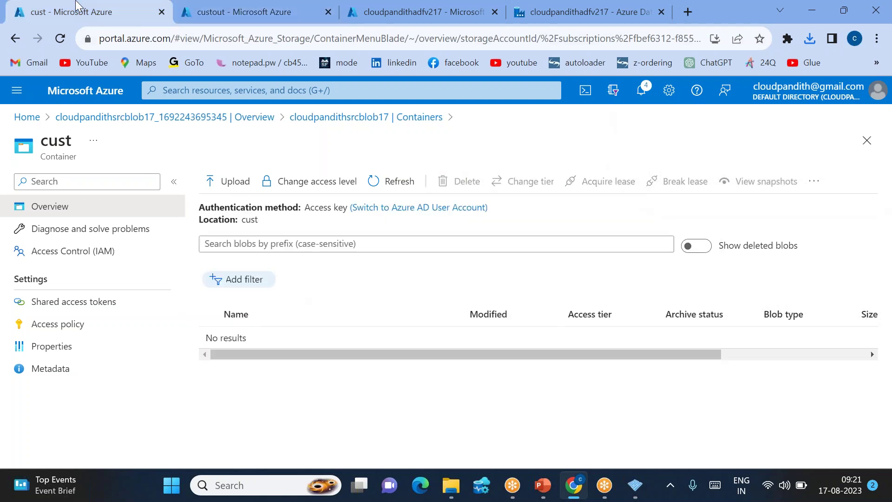
{"action": "left_click", "coordinate": [230, 181]}
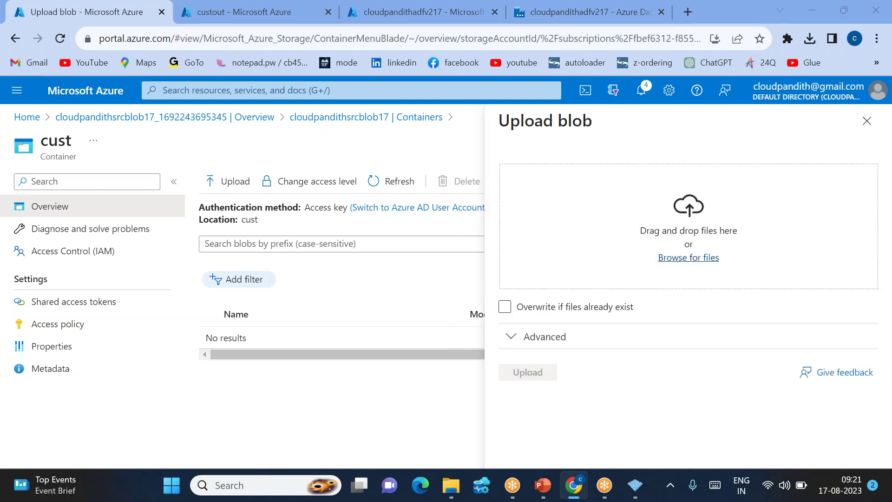
{"action": "left_click", "coordinate": [688, 257]}
{"action": "left_click", "coordinate": [162, 119]}
{"action": "left_click", "coordinate": [175, 133], "text": "ctrl"}
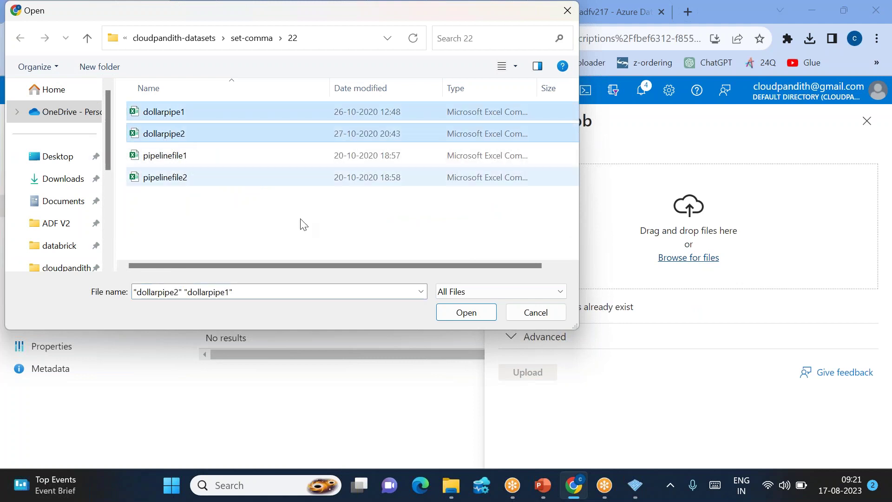
{"action": "left_click", "coordinate": [466, 313]}
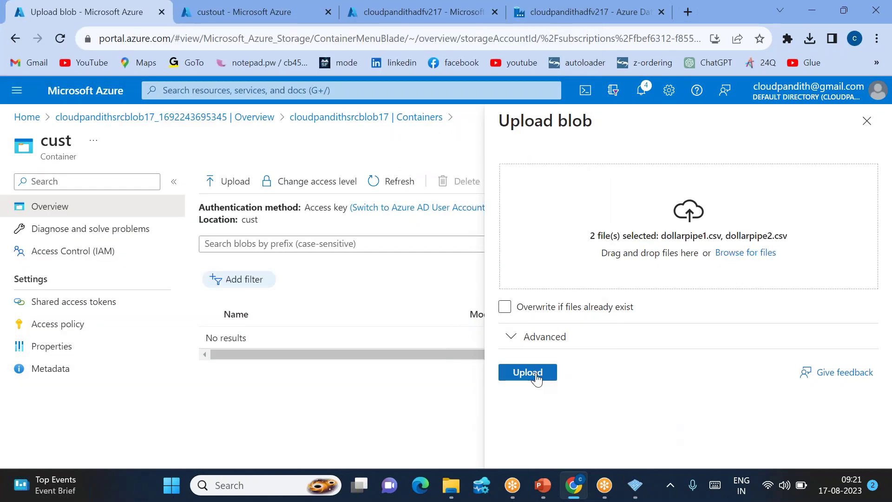
{"action": "left_click", "coordinate": [533, 373]}
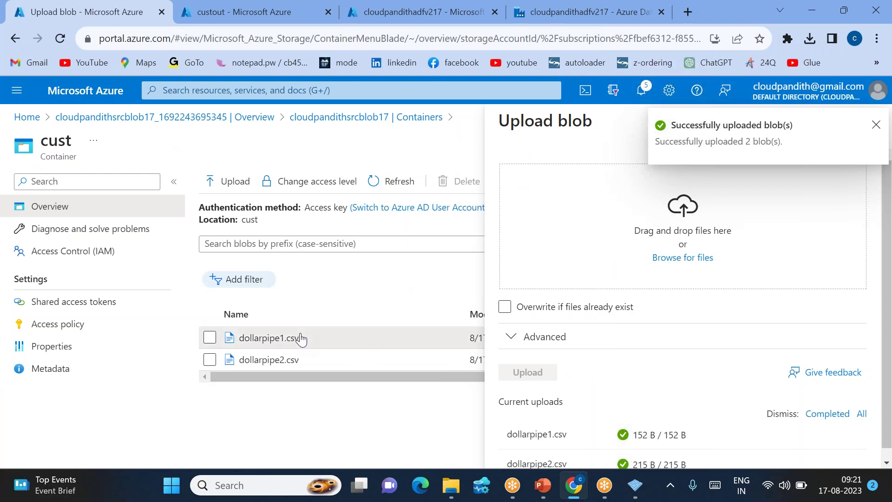
- View the contents of dollarpipe1.csv in the source cust container and examine its column delimiter
{"action": "left_click", "coordinate": [269, 337]}
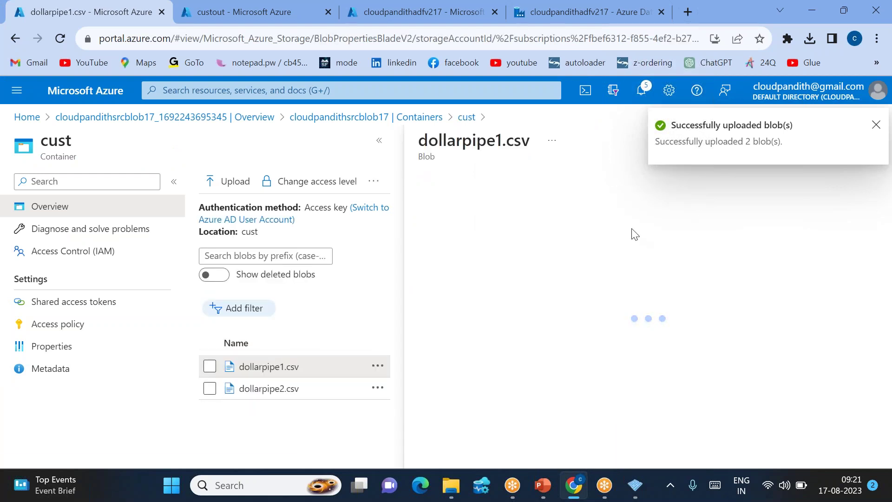
{"action": "left_click", "coordinate": [604, 214]}
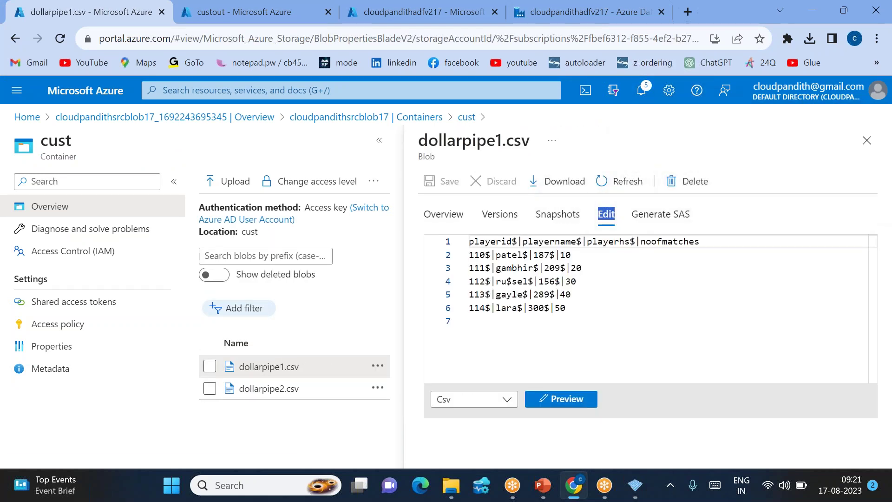
{"action": "left_click_drag", "start_coordinate": [513, 242], "coordinate": [519, 242]}
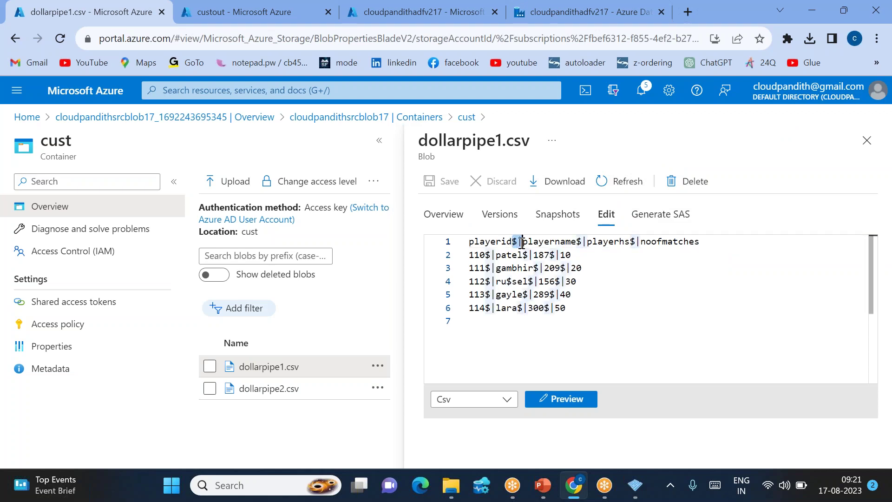
{"action": "left_click_drag", "start_coordinate": [576, 242], "coordinate": [587, 242]}
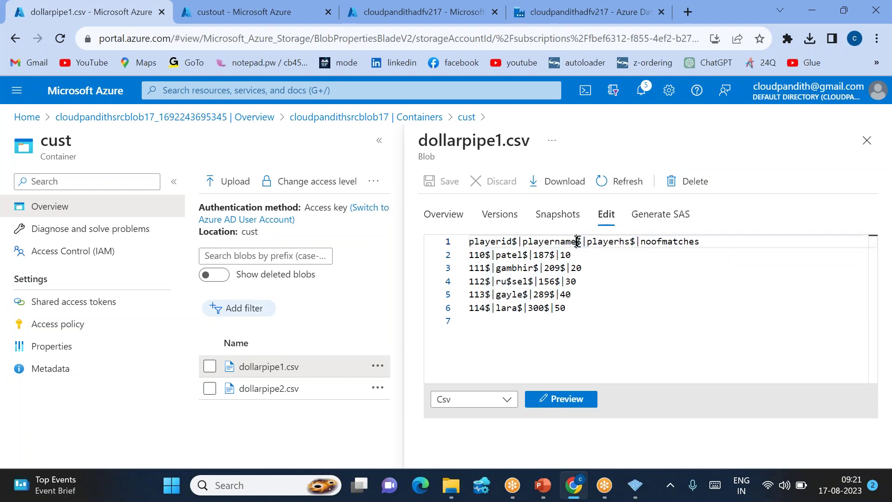
{"action": "left_click", "coordinate": [597, 296]}
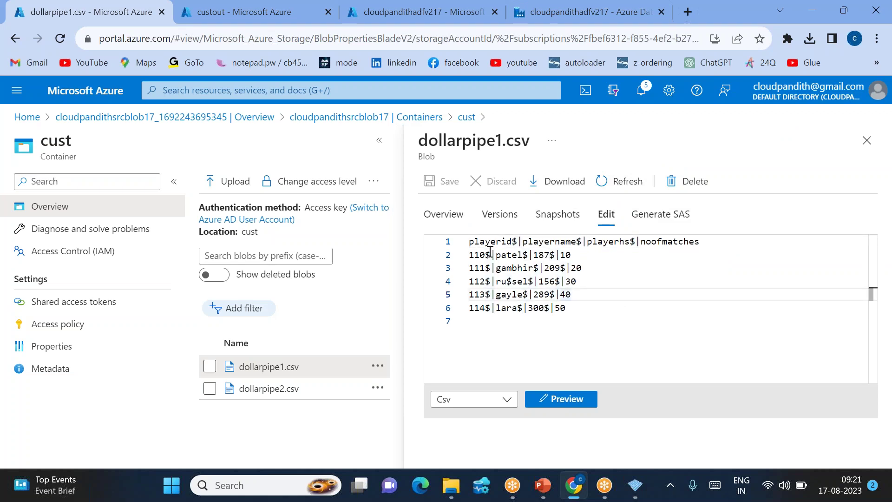
{"action": "key", "text": "ctrl+a"}
- View the contents of dollarpipe2.csv in the source cust container and examine its columns and delimiter
{"action": "left_click", "coordinate": [278, 389]}
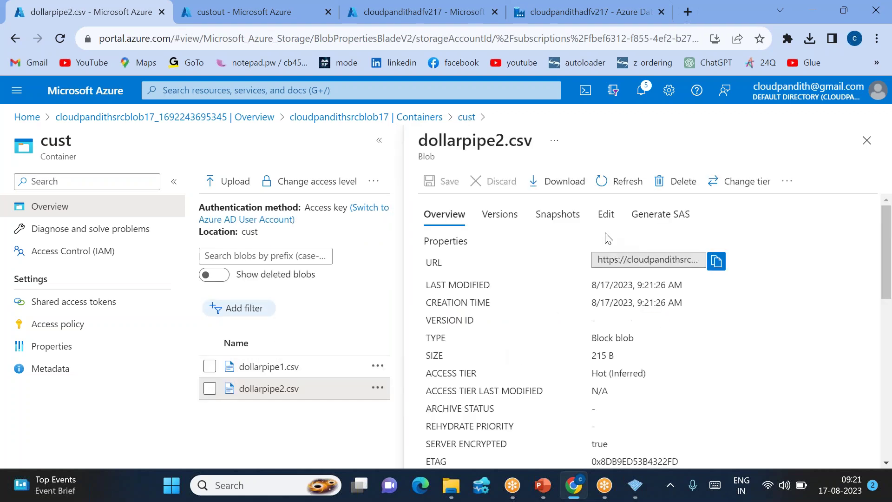
{"action": "left_click", "coordinate": [606, 213]}
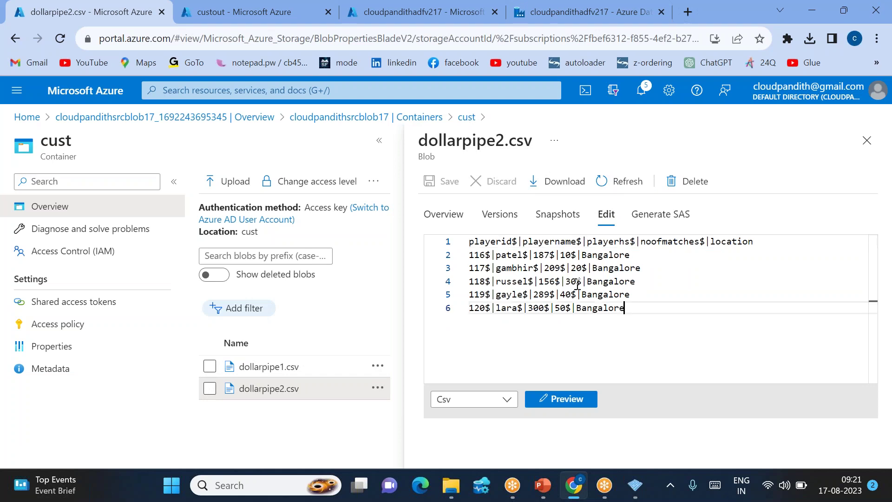
{"action": "left_click_drag", "start_coordinate": [624, 309], "coordinate": [456, 243]}
{"action": "left_click", "coordinate": [672, 323]}
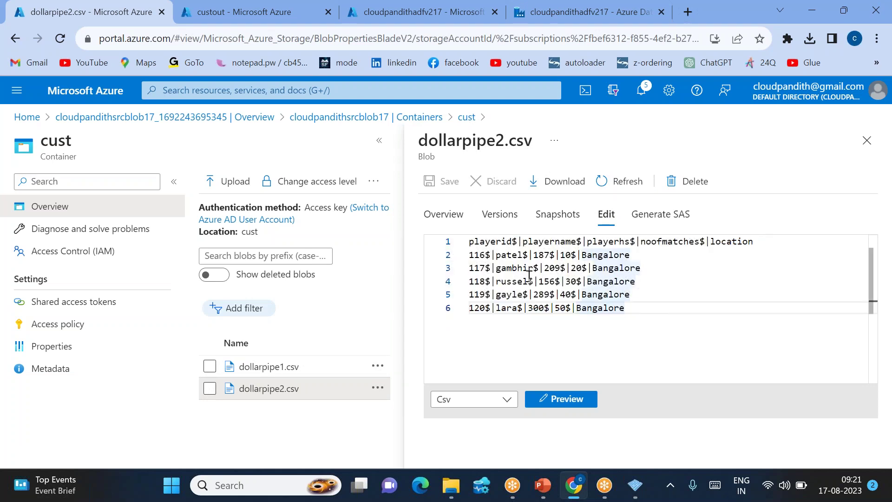
- Review the contents of dollarpipe1.csv again for comparison, and close the blob
{"action": "left_click", "coordinate": [297, 368]}
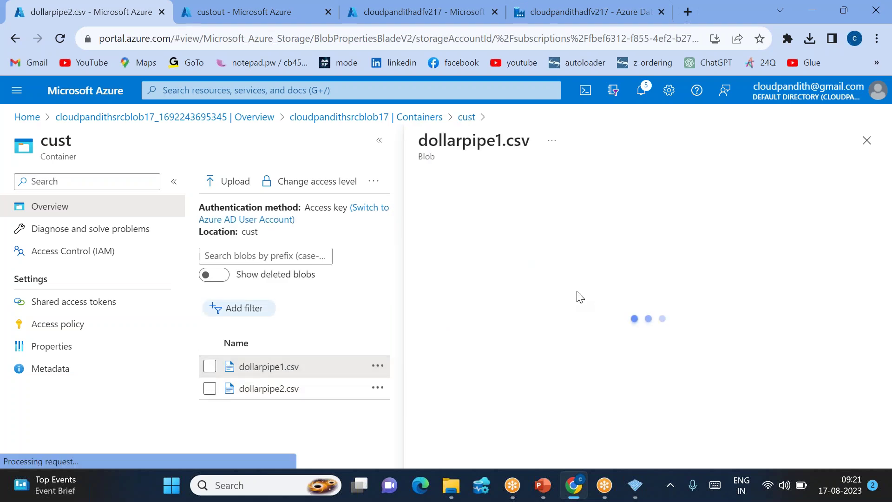
{"action": "left_click", "coordinate": [604, 214]}
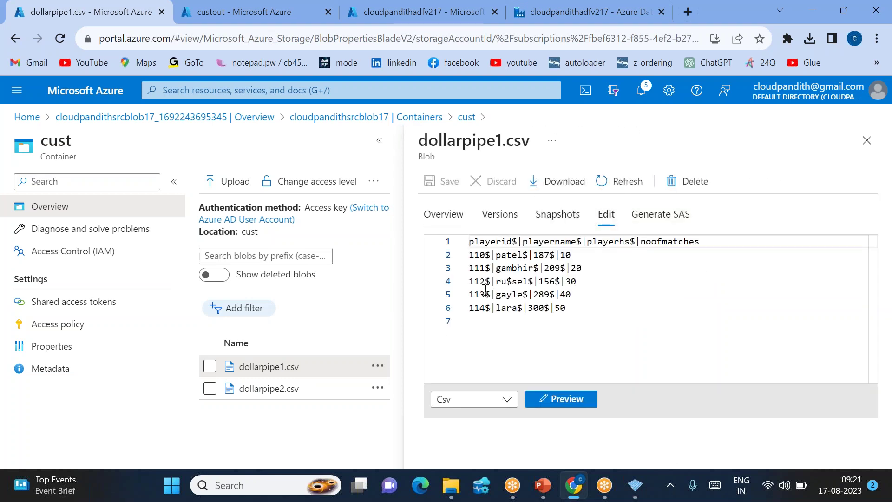
{"action": "left_click", "coordinate": [866, 141]}
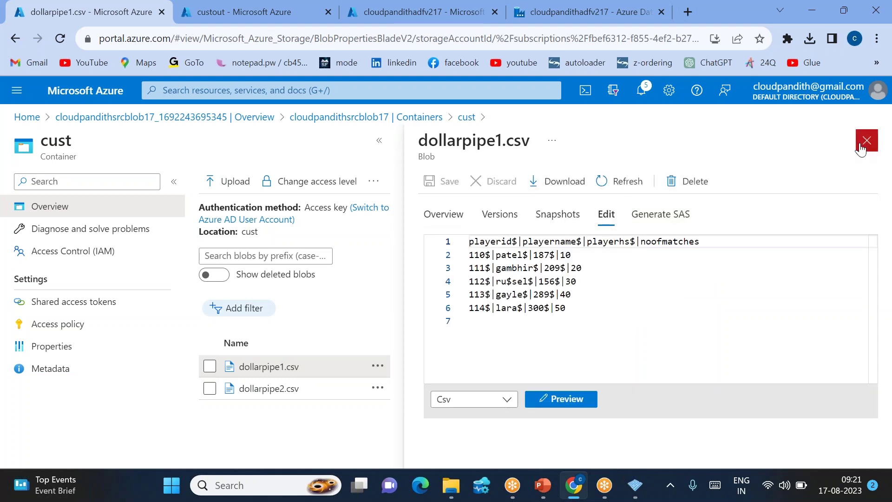
- Switch to Azure Data Factory Studio and open the connection settings of the DS_Blob_Source dataset
{"action": "left_click", "coordinate": [245, 18]}
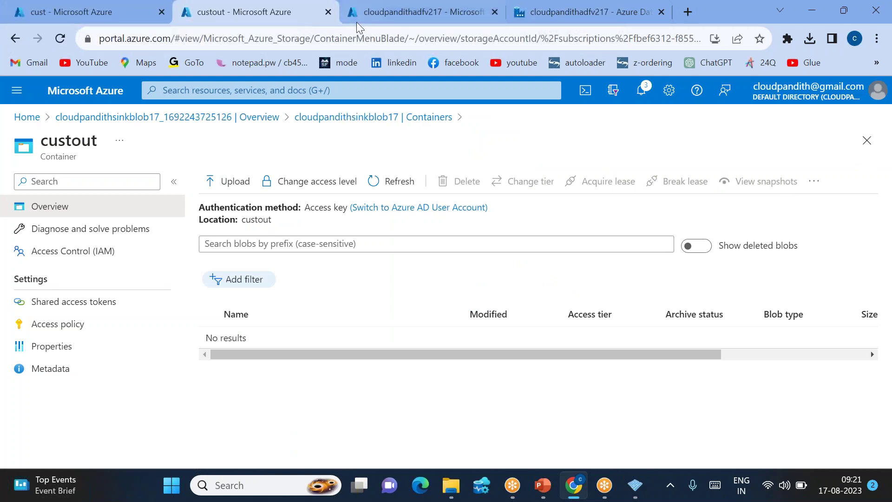
{"action": "left_click", "coordinate": [366, 13]}
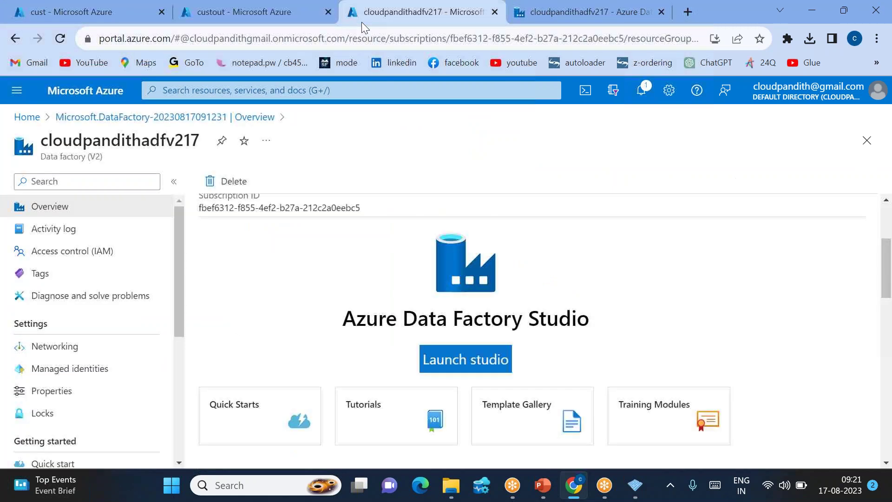
{"action": "left_click", "coordinate": [528, 19]}
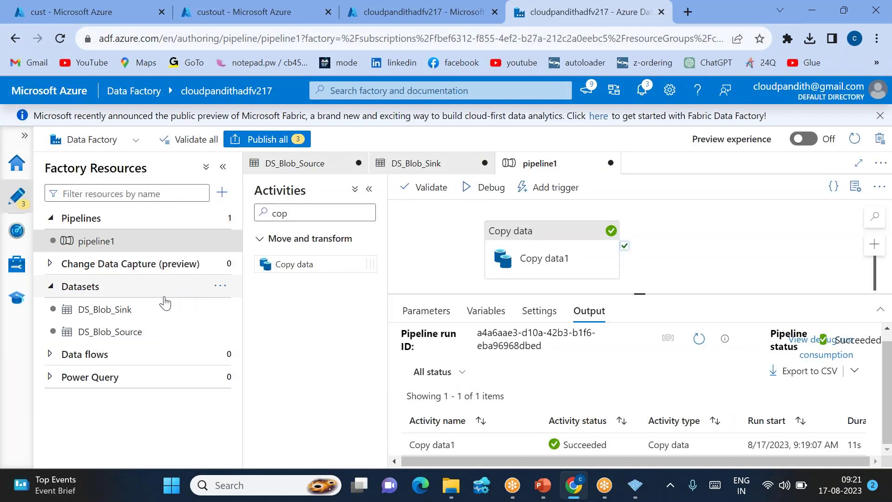
{"action": "left_click", "coordinate": [119, 332]}
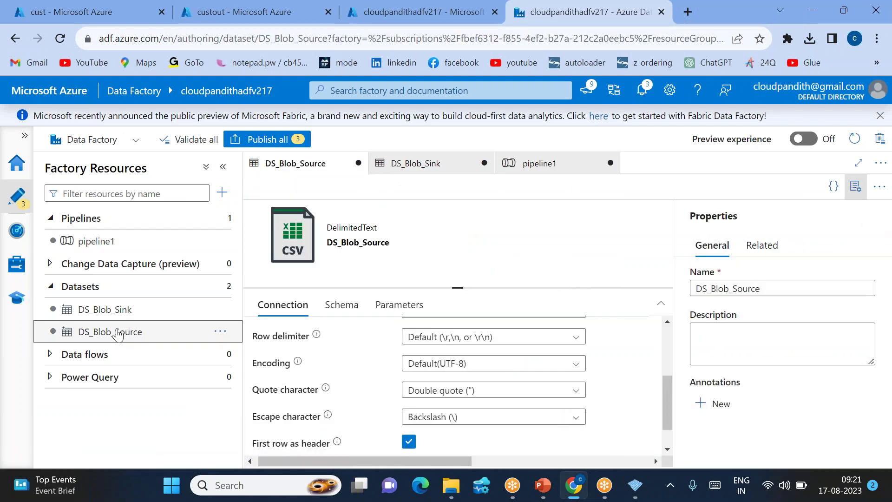
{"action": "scroll", "coordinate": [504, 386], "scroll_direction": "up", "scroll_amount": 1}
{"action": "scroll", "coordinate": [505, 387], "scroll_direction": "up", "scroll_amount": 1}
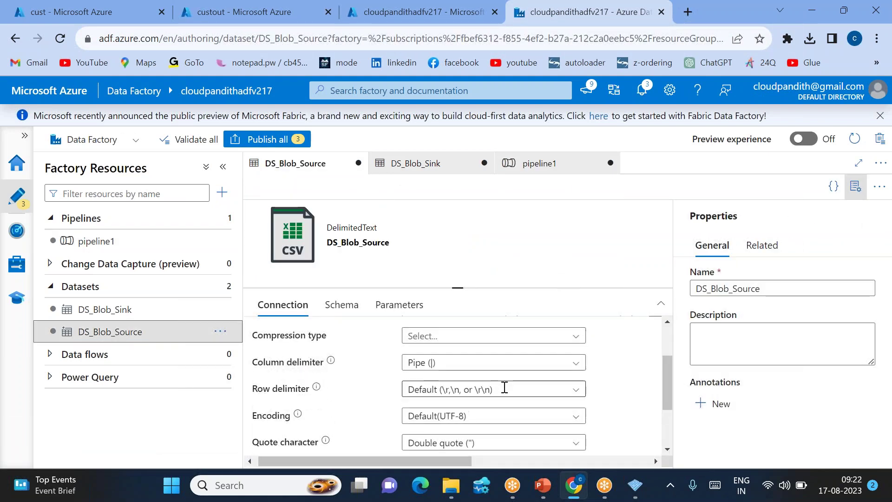
- Look through the predefined column delimiter options of DS_Blob_Source for a combined dollar and pipe delimiter
{"action": "left_click", "coordinate": [577, 366]}
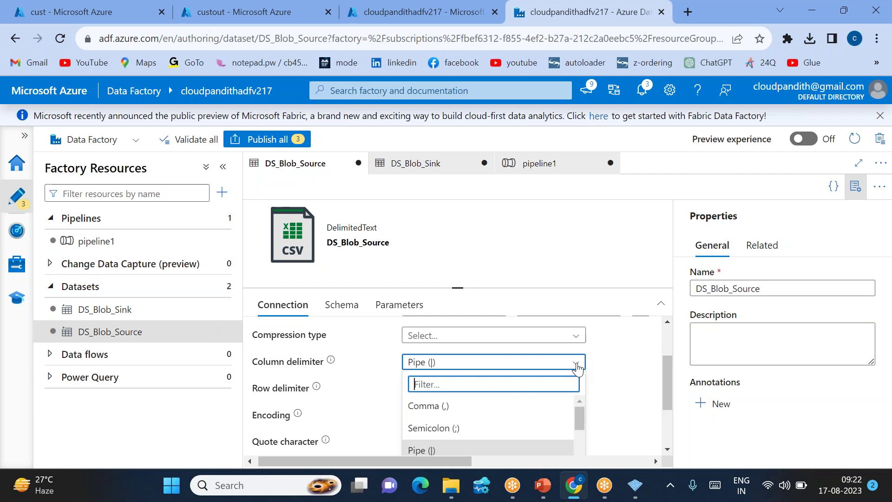
{"action": "scroll", "coordinate": [528, 391], "scroll_direction": "down", "scroll_amount": 2}
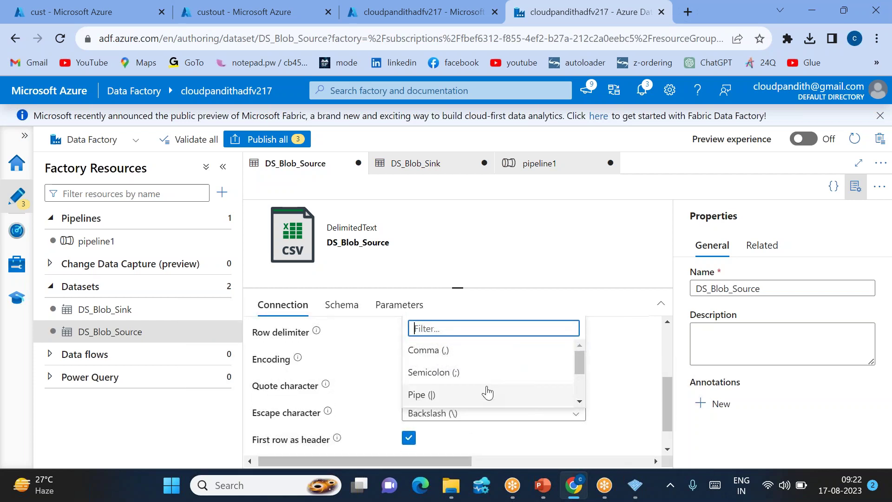
{"action": "scroll", "coordinate": [487, 392], "scroll_direction": "down", "scroll_amount": 1}
{"action": "scroll", "coordinate": [487, 393], "scroll_direction": "up", "scroll_amount": 1}
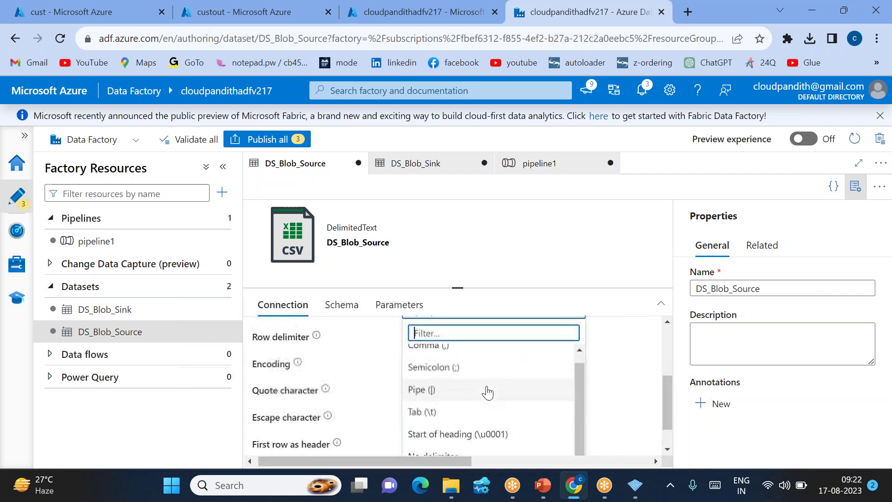
{"action": "scroll", "coordinate": [582, 375], "scroll_direction": "up", "scroll_amount": 1}
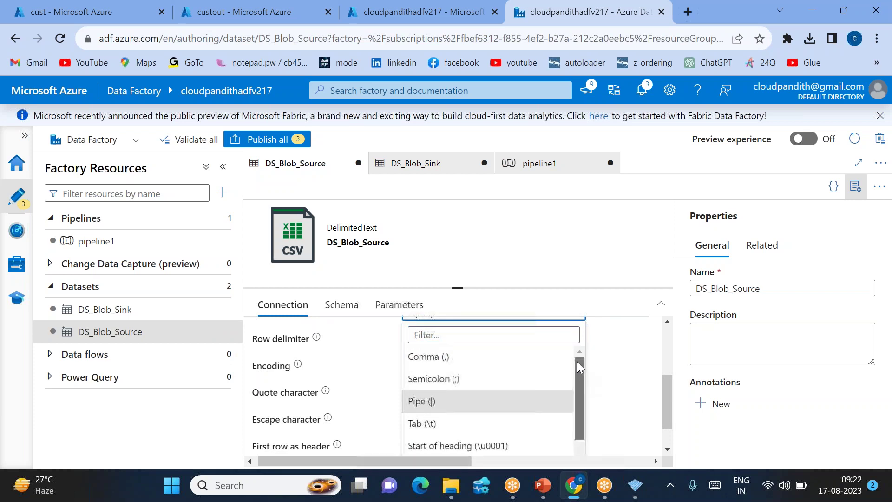
{"action": "mouse_move", "coordinate": [575, 372]}
{"action": "left_mouse_down"}
{"action": "mouse_move", "coordinate": [577, 405]}
{"action": "mouse_move", "coordinate": [576, 361]}
{"action": "mouse_move", "coordinate": [586, 416]}
{"action": "mouse_move", "coordinate": [584, 350]}
{"action": "mouse_move", "coordinate": [584, 422]}
{"action": "mouse_move", "coordinate": [578, 369]}
{"action": "left_mouse_up"}
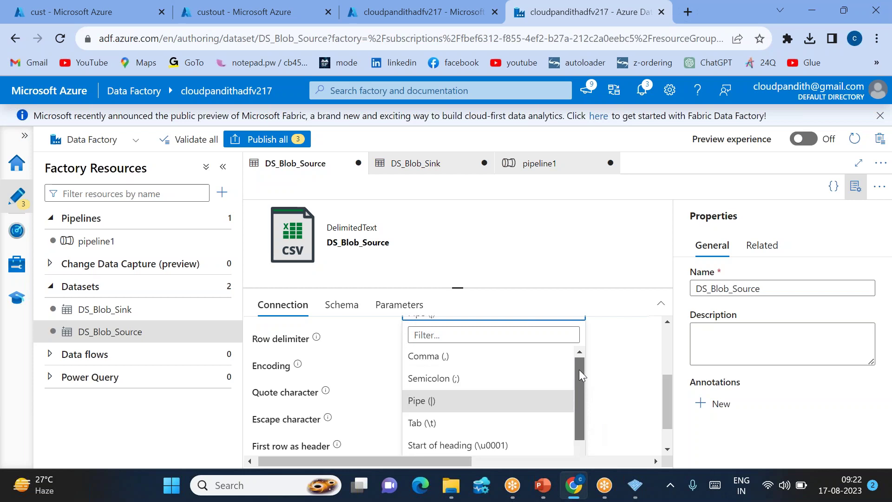
{"action": "left_click", "coordinate": [626, 356]}
{"action": "scroll", "coordinate": [623, 354], "scroll_direction": "up", "scroll_amount": 2}
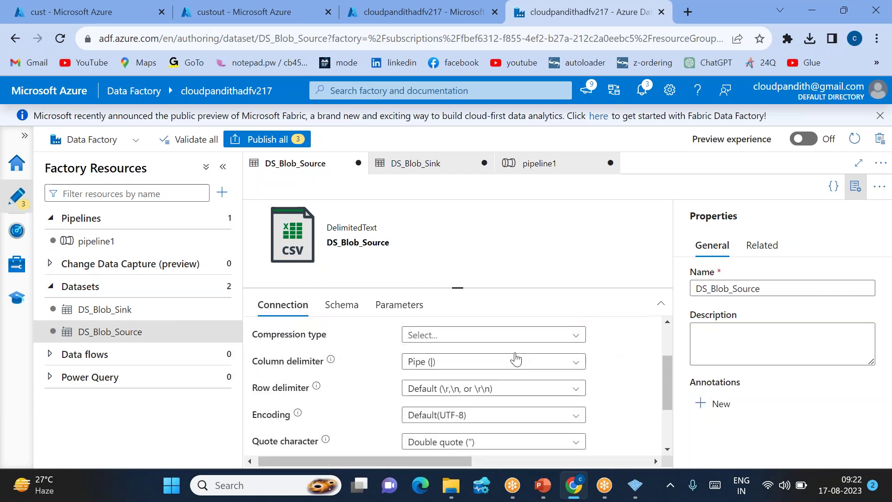
- Set the column delimiter of DS_Blob_Source to $| as dynamic content
{"action": "left_click", "coordinate": [486, 356]}
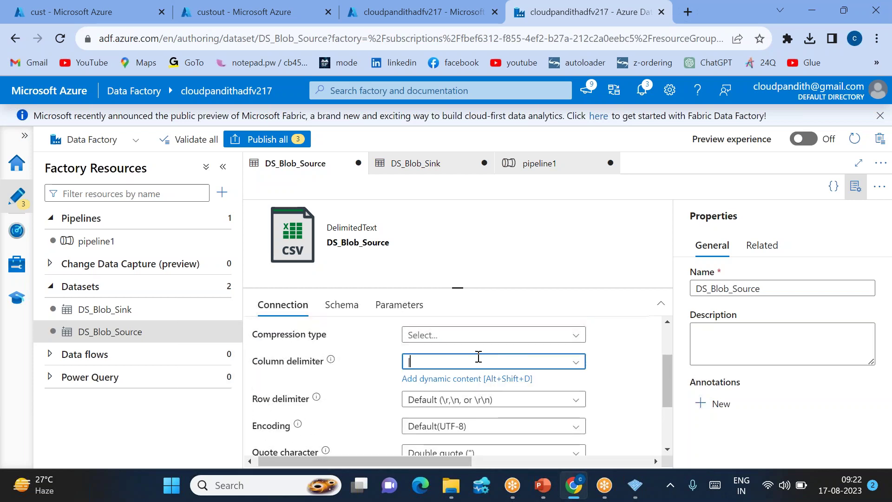
{"action": "left_click", "coordinate": [442, 380]}
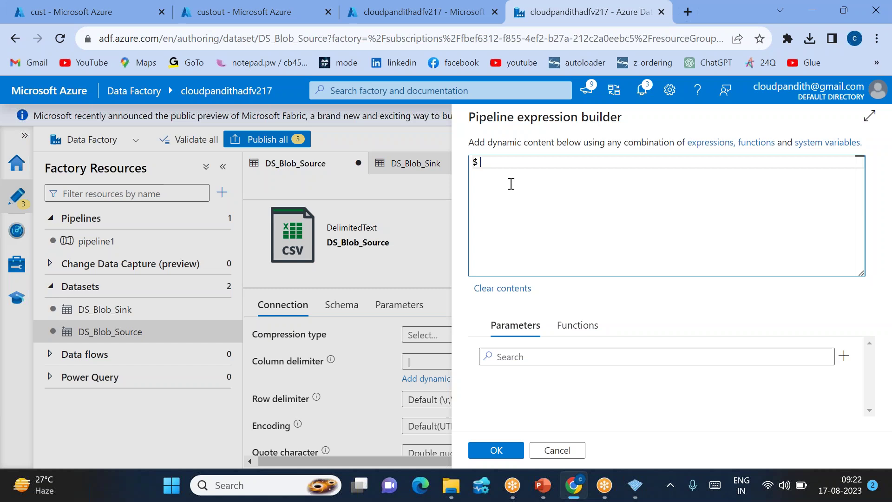
{"action": "left_click", "coordinate": [496, 450]}
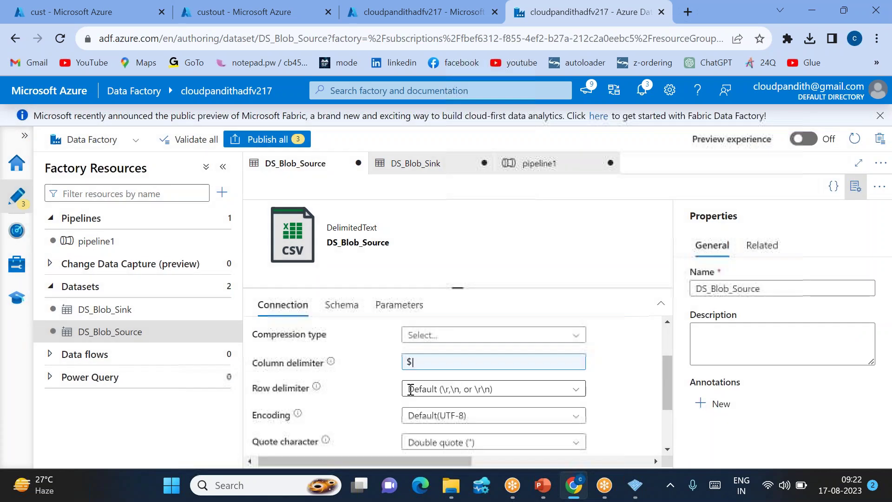
{"action": "scroll", "coordinate": [426, 362], "scroll_direction": "up", "scroll_amount": 3}
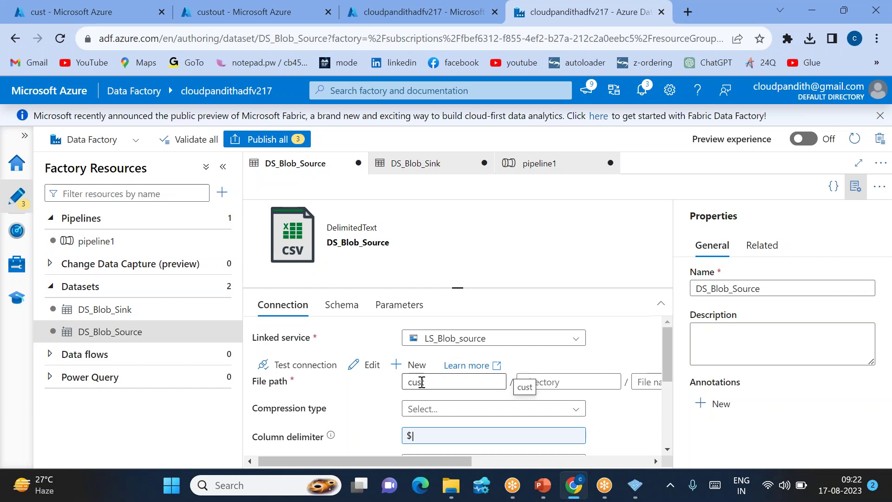
- Run pipeline1 in debug mode with the Copy data1 activity and refresh the run status
{"action": "left_click", "coordinate": [142, 242]}
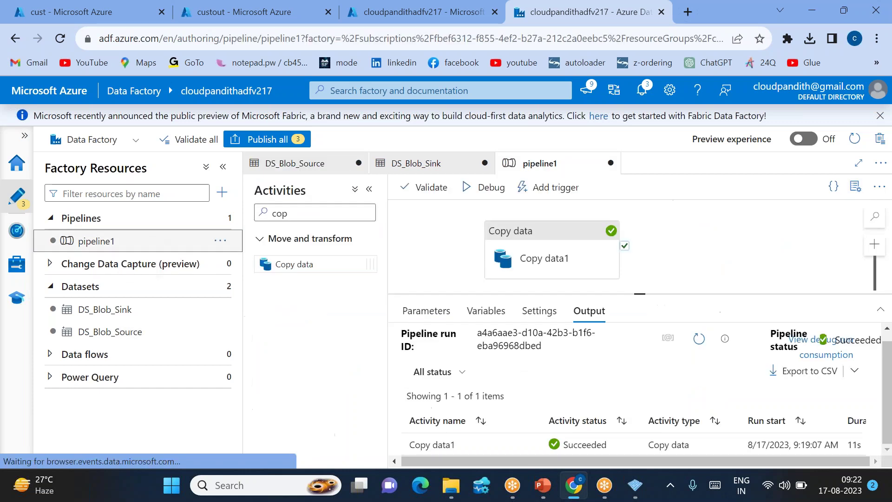
{"action": "left_click", "coordinate": [543, 251]}
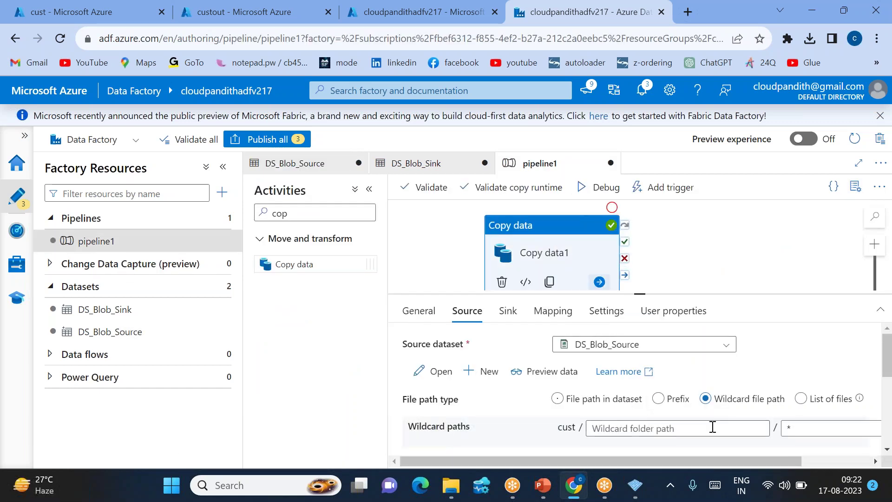
{"action": "left_click", "coordinate": [606, 199]}
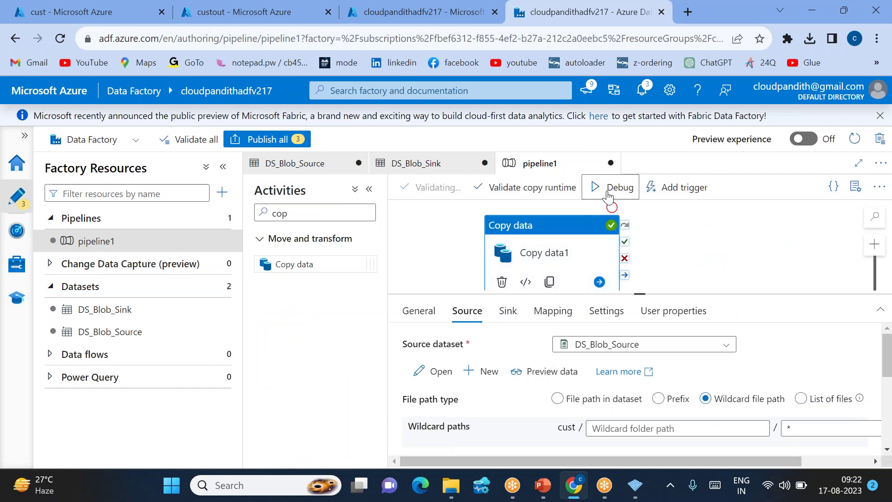
{"action": "left_click", "coordinate": [721, 247]}
{"action": "left_click", "coordinate": [700, 346]}
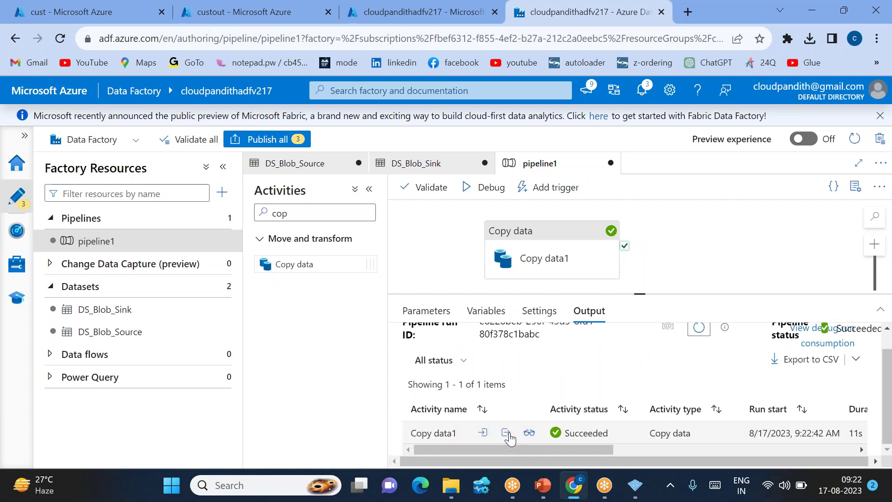
- Examine the rows read and files written in the Copy data1 run details, and close them
{"action": "left_click", "coordinate": [529, 432]}
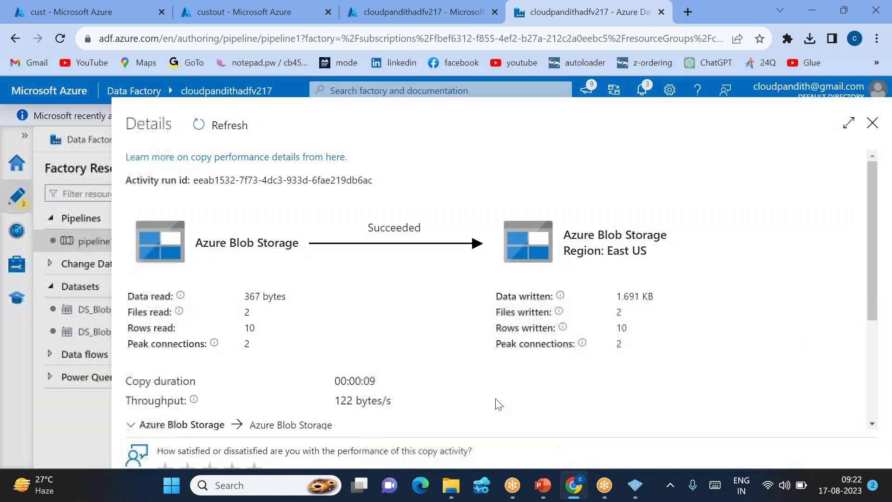
{"action": "left_click", "coordinate": [268, 329]}
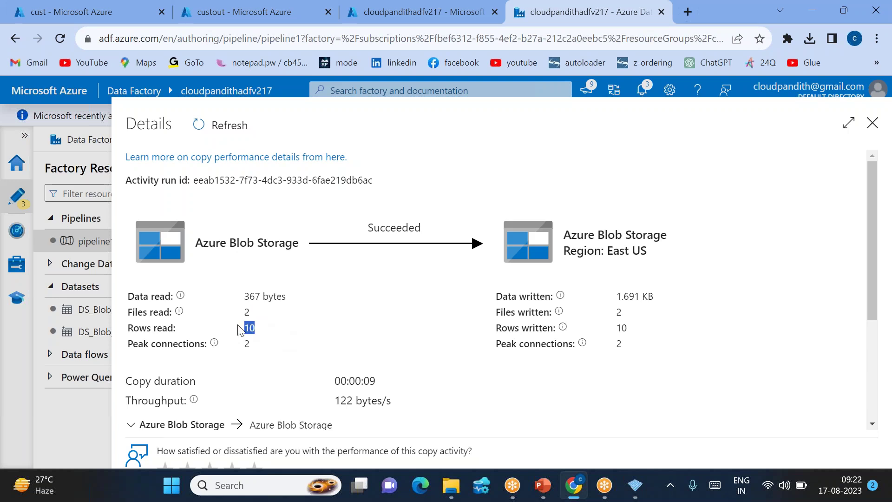
{"action": "left_click_drag", "start_coordinate": [624, 312], "coordinate": [599, 314]}
{"action": "left_click", "coordinate": [872, 123]}
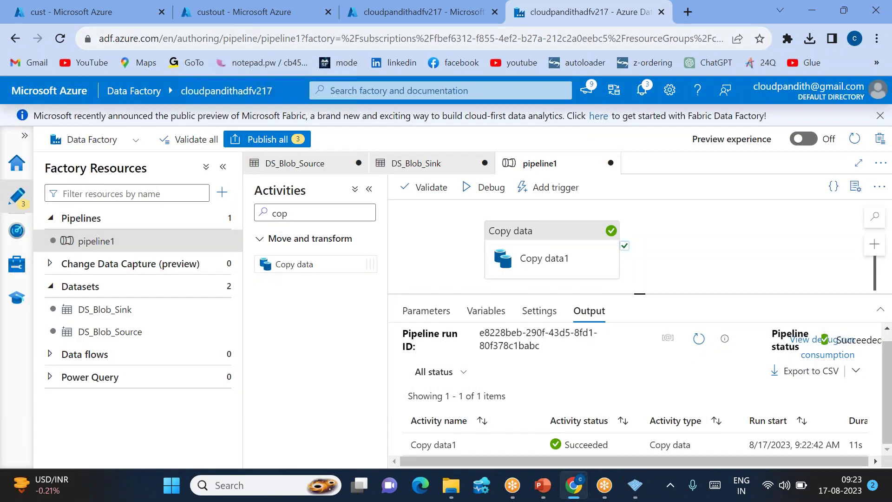
- Refresh the blob list of the sink custout container in the Azure portal and check the Parquet output files
{"action": "left_click", "coordinate": [241, 12]}
{"action": "left_click", "coordinate": [378, 181]}
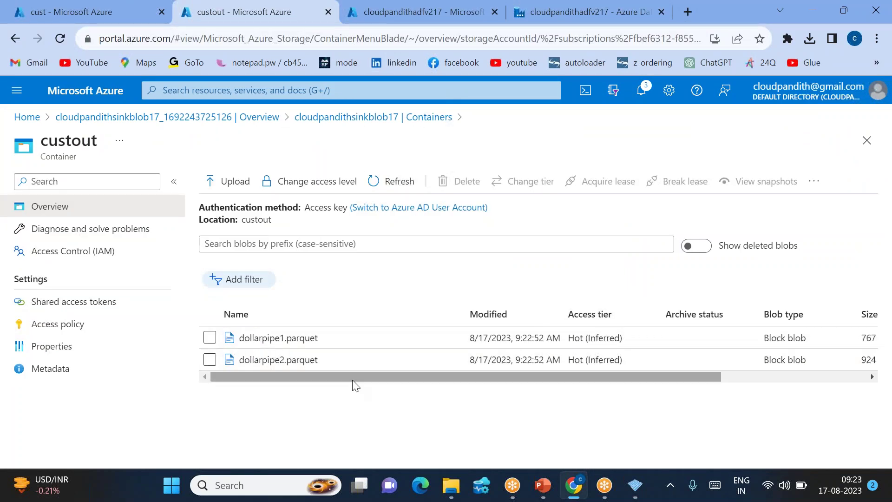
{"action": "left_click_drag", "start_coordinate": [354, 378], "coordinate": [600, 380]}
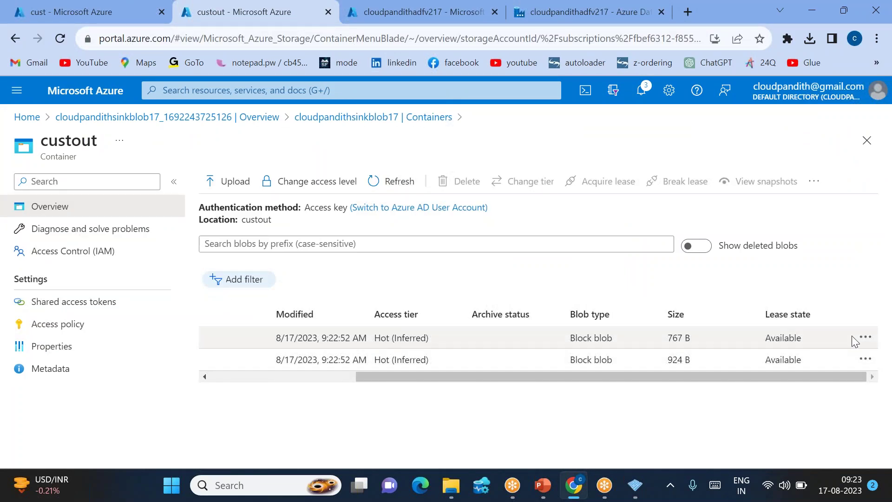
- Download both Parquet output files, dollarpipe1 and dollarpipe2, from the custout container
{"action": "left_click", "coordinate": [865, 337]}
{"action": "left_click", "coordinate": [766, 180]}
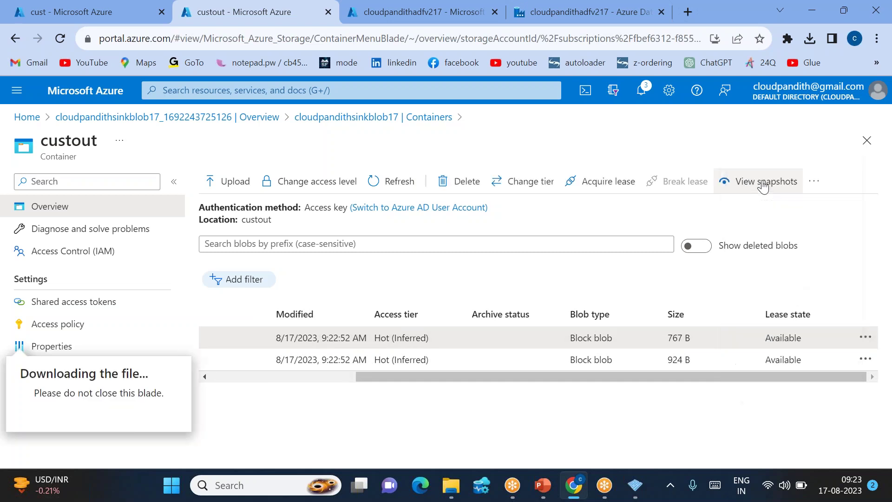
{"action": "left_click", "coordinate": [864, 359]}
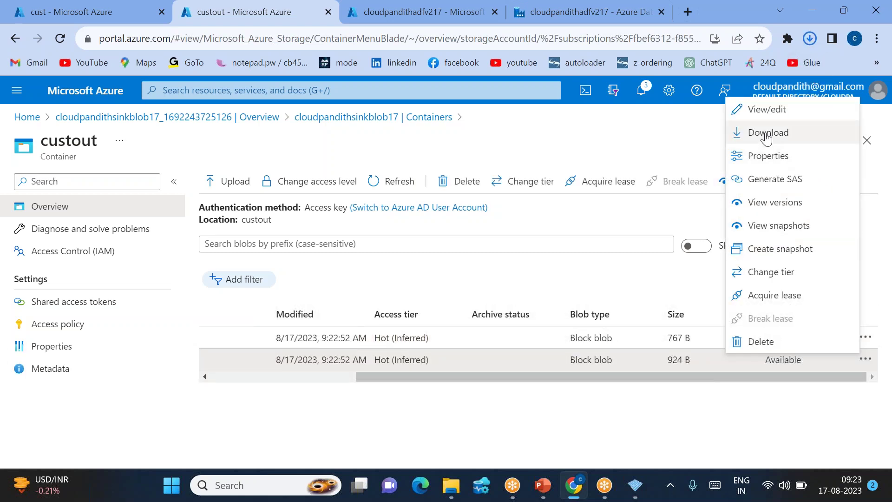
{"action": "left_click", "coordinate": [767, 133]}
- Switch to the Parquet file viewer, open dollarpipe1 from Downloads with all fields loaded, and examine its player rows
{"action": "left_click", "coordinate": [636, 488]}
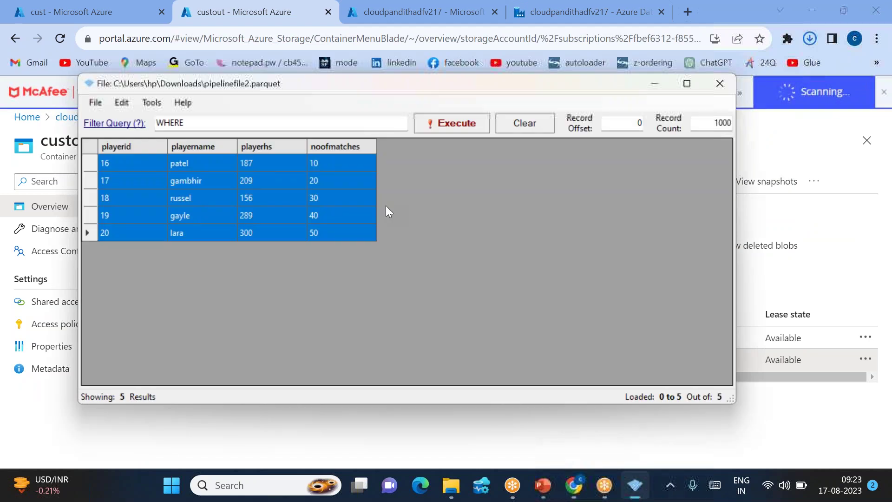
{"action": "left_click", "coordinate": [95, 102]}
{"action": "left_click", "coordinate": [122, 134]}
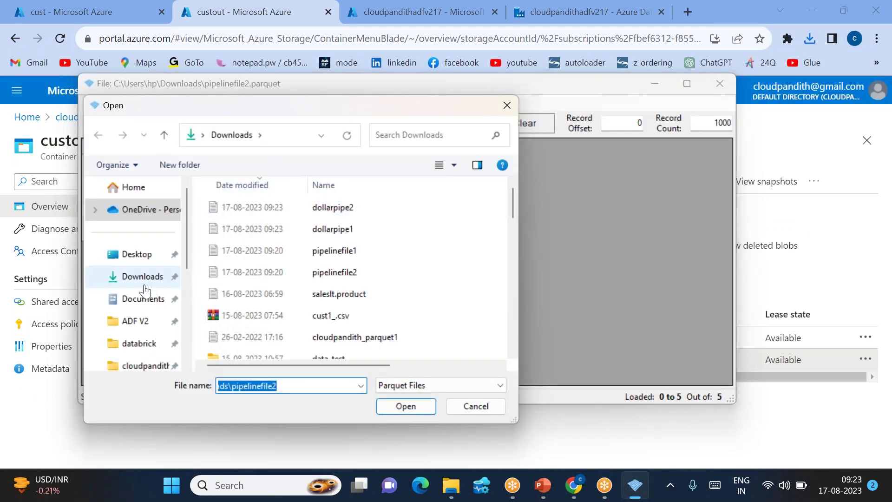
{"action": "left_click", "coordinate": [140, 285]}
{"action": "double_click", "coordinate": [346, 233]}
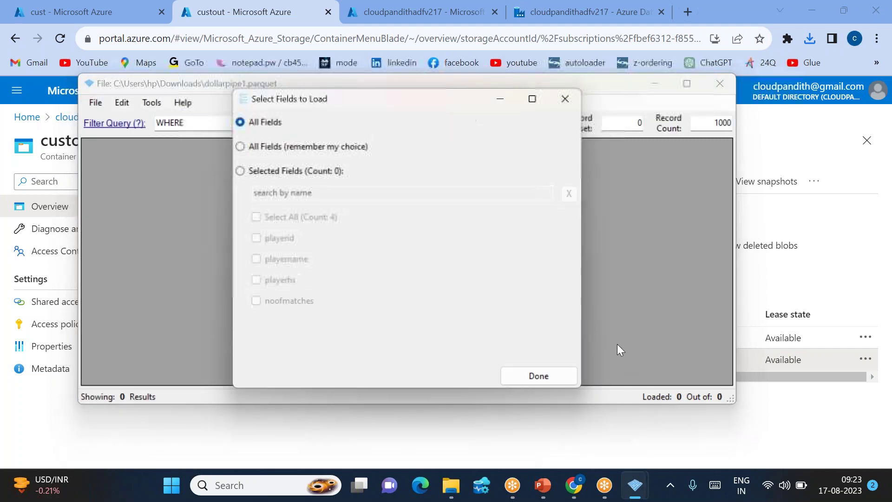
{"action": "left_click", "coordinate": [555, 371]}
{"action": "left_click_drag", "start_coordinate": [125, 170], "coordinate": [343, 245]}
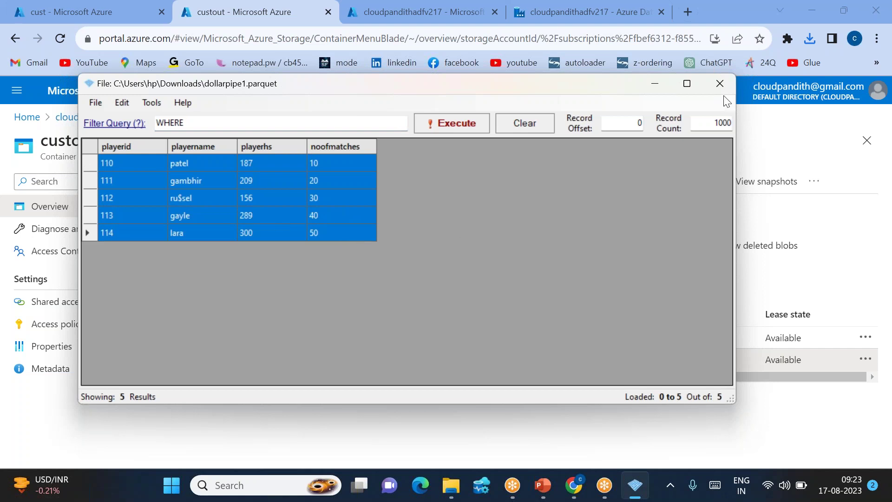
- Open dollarpipe2 from Downloads with all fields, examine its rows, and close the Parquet file viewer
{"action": "left_click", "coordinate": [89, 103]}
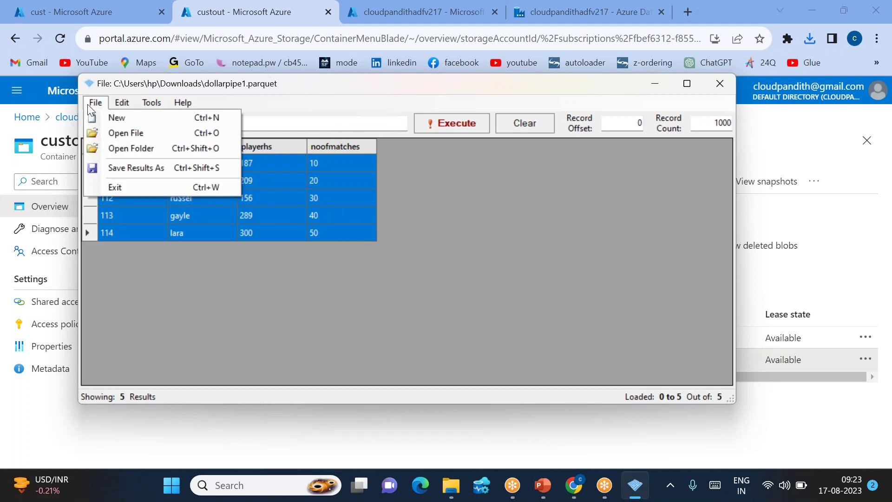
{"action": "left_click", "coordinate": [144, 130]}
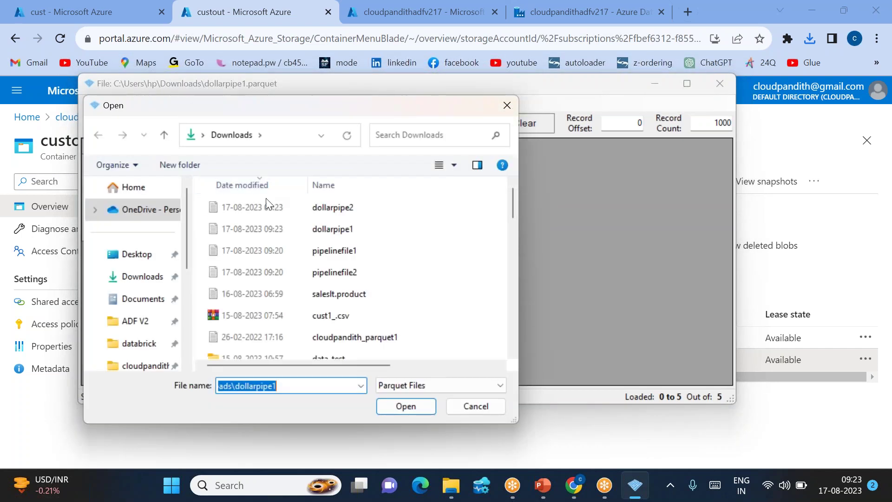
{"action": "double_click", "coordinate": [279, 207]}
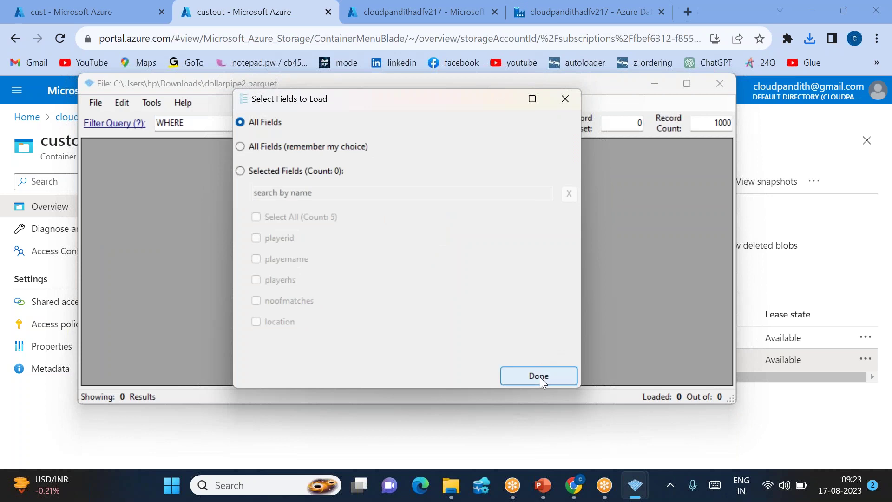
{"action": "left_click", "coordinate": [539, 375]}
{"action": "mouse_move", "coordinate": [193, 193]}
{"action": "left_mouse_down"}
{"action": "mouse_move", "coordinate": [193, 183]}
{"action": "mouse_move", "coordinate": [378, 241]}
{"action": "left_mouse_up"}
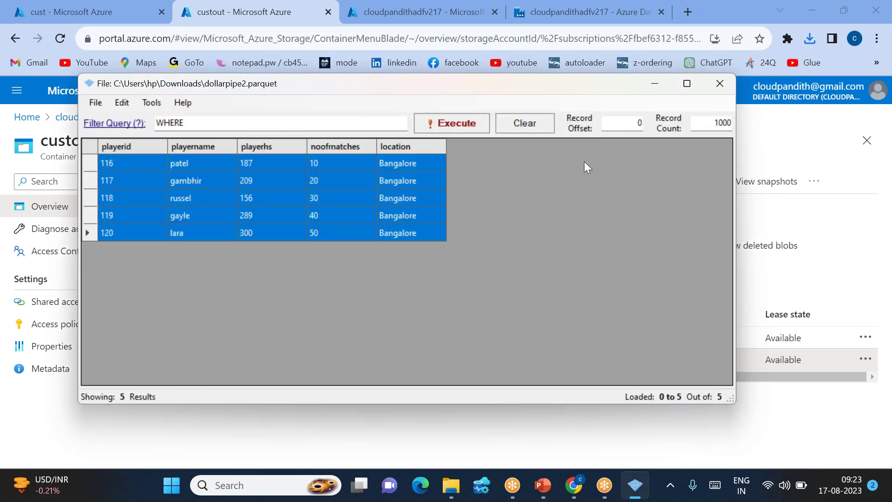
{"action": "left_click", "coordinate": [720, 84]}
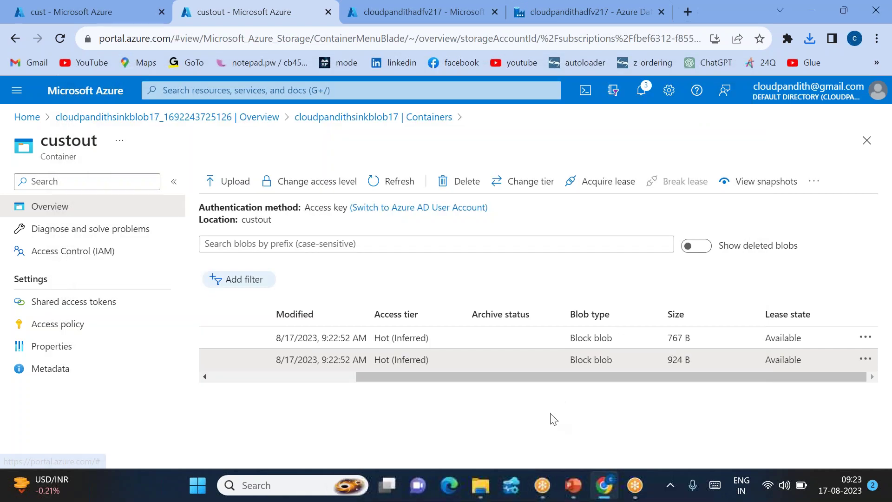